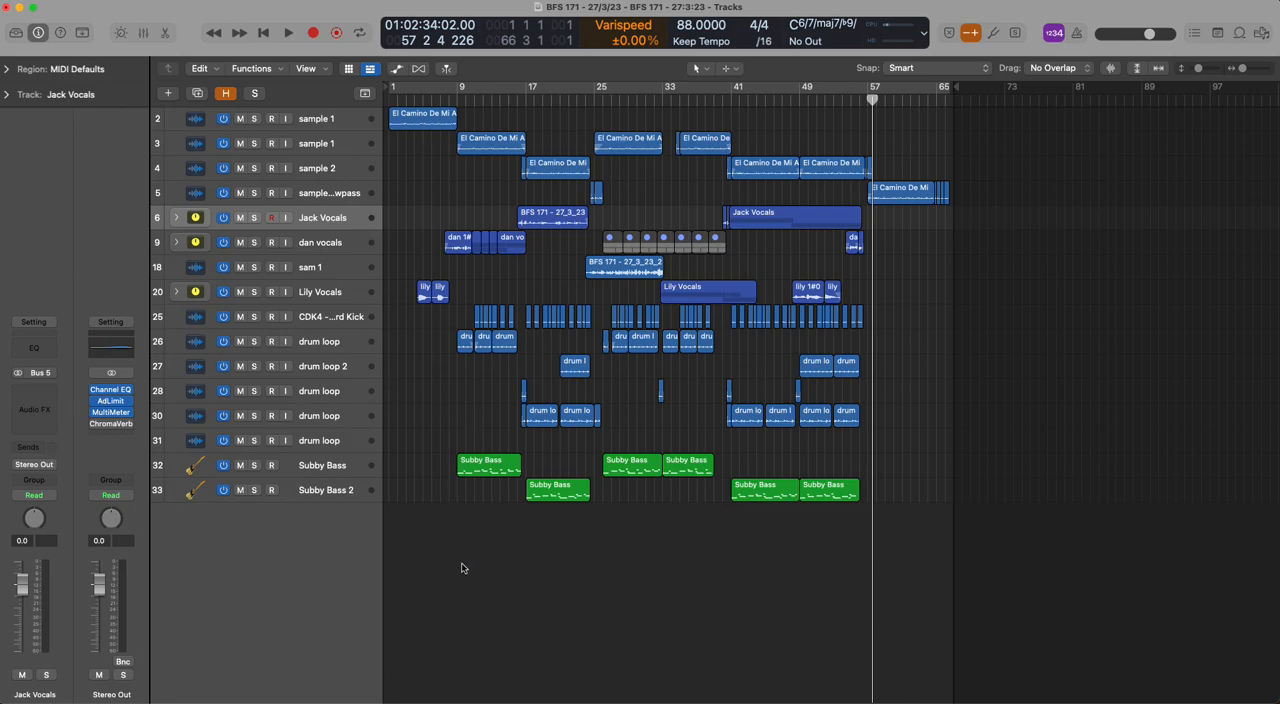
Set a cycle range over bars 1 to 9 and play the first sample 1 track soloed
click(941, 99)
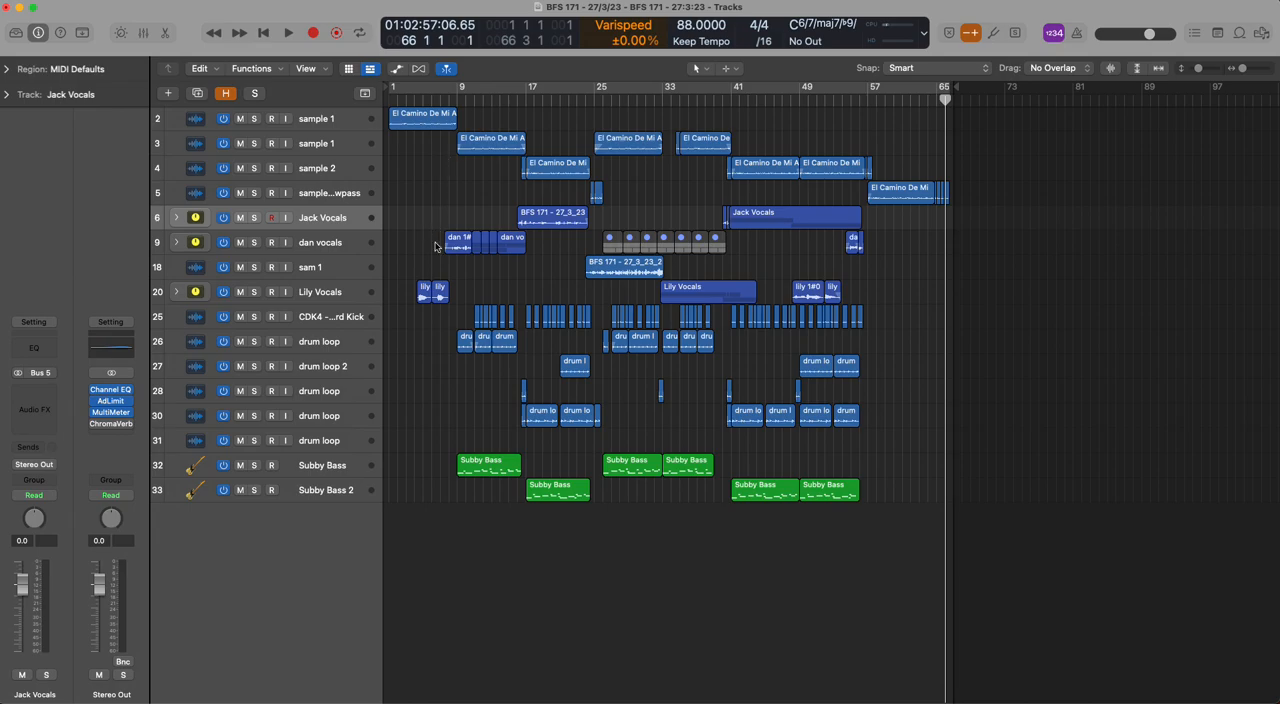
mouse_move(459, 86)
mouse_down()
mouse_move(526, 88)
mouse_move(436, 88)
mouse_up()
key(space)
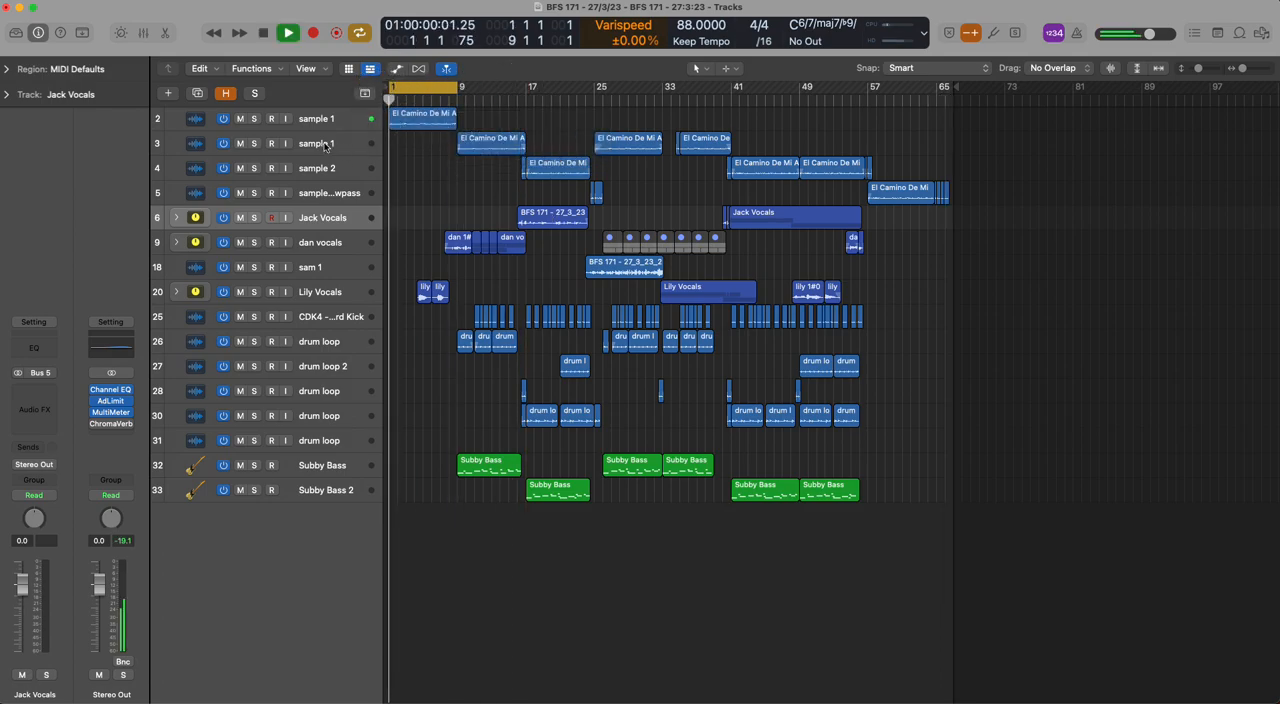
click(254, 118)
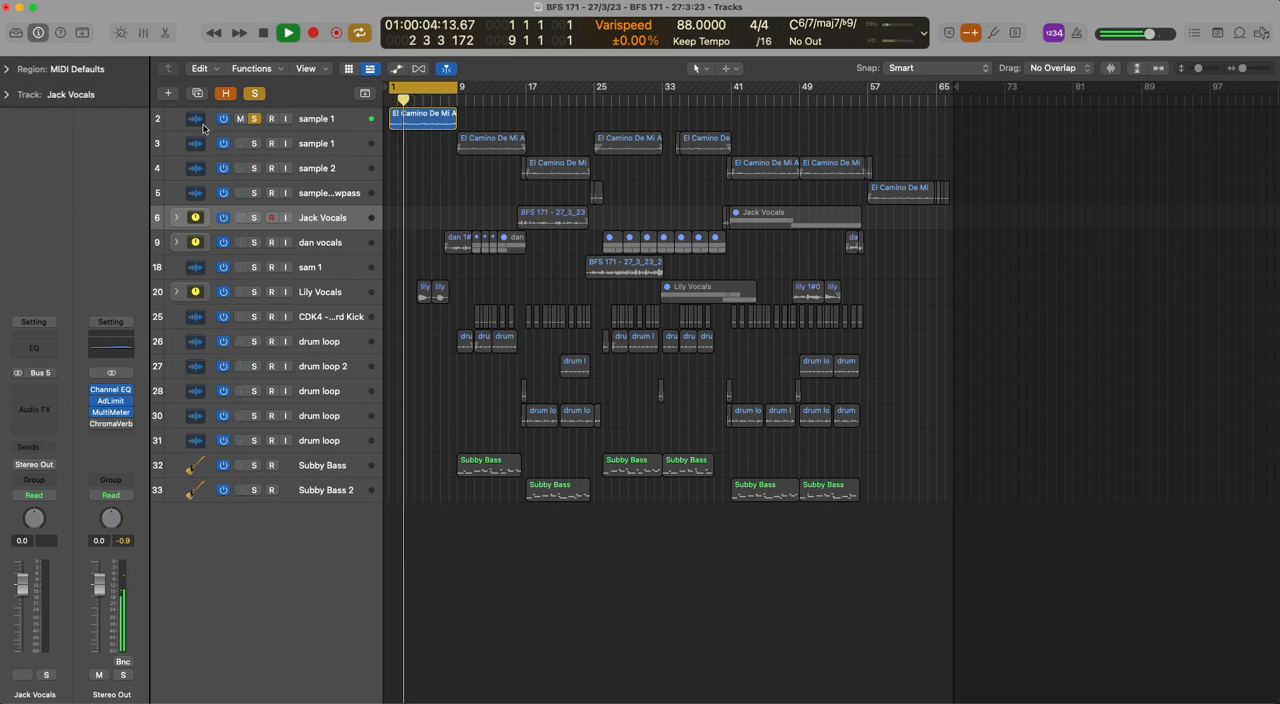
key(space)
Reveal the hidden tracks, copy track 1's opening region to about bar 14, and extend the copy to about bar 33
key(h)
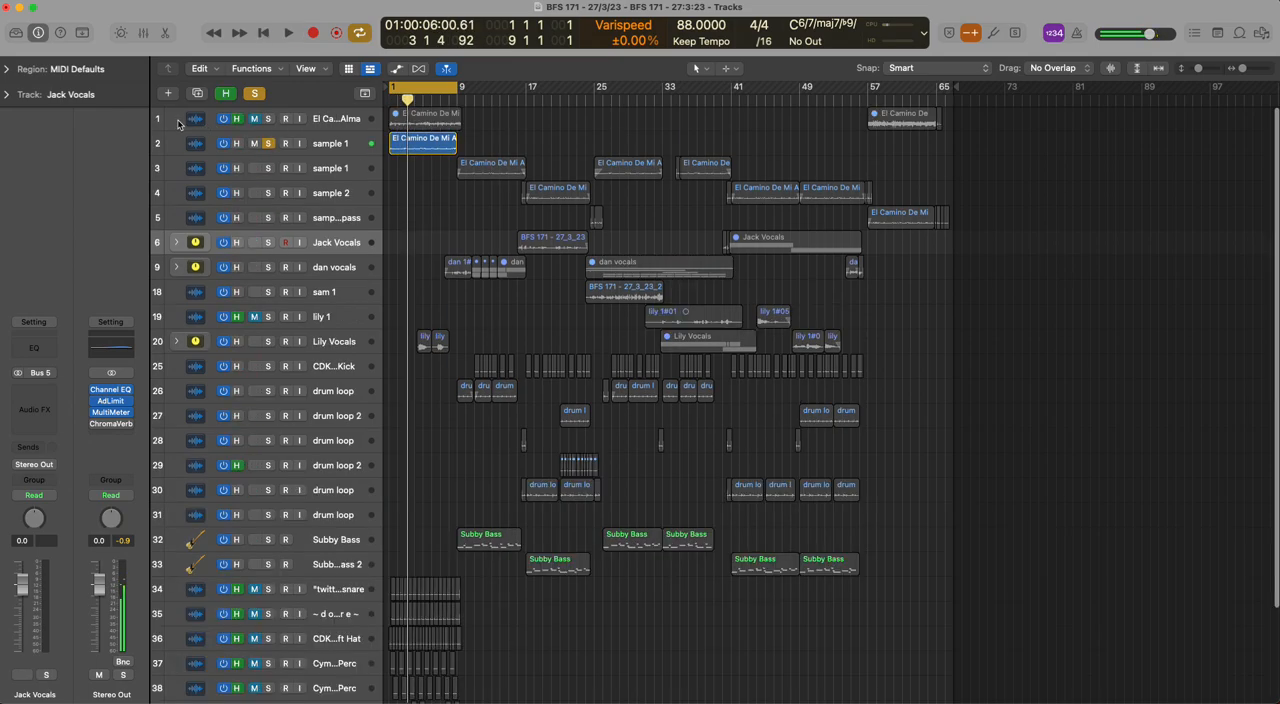
click(435, 124)
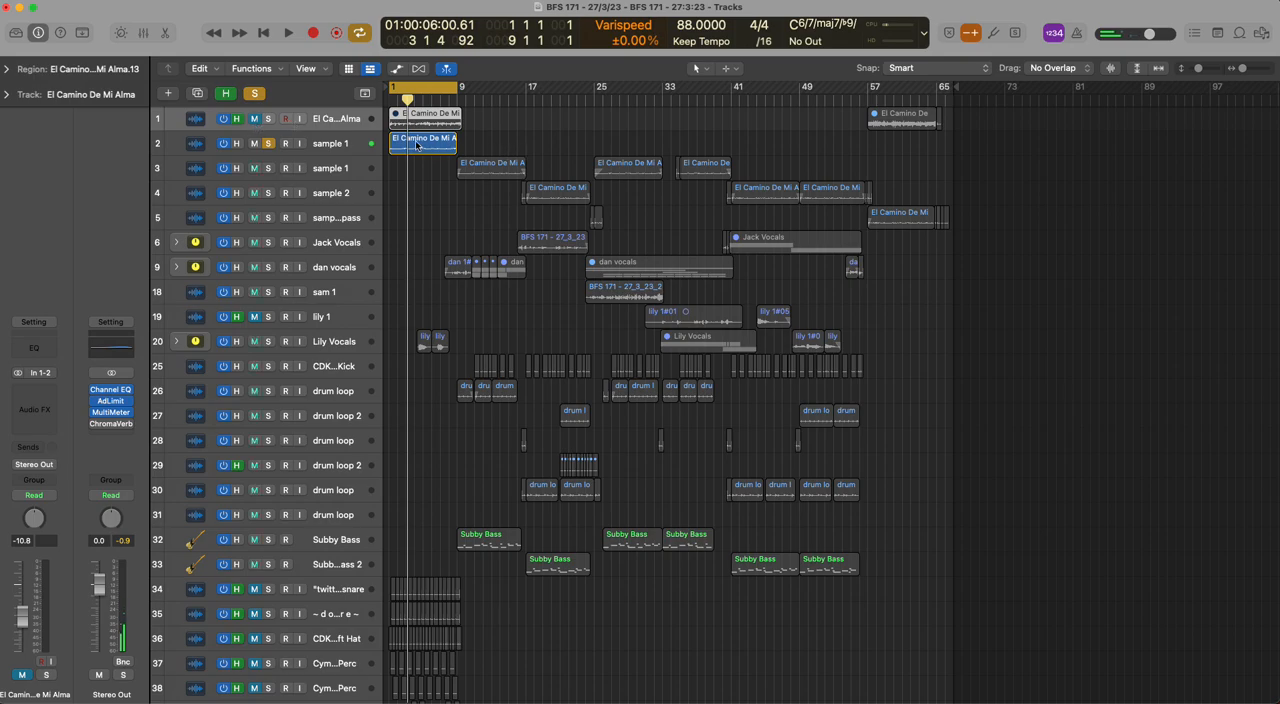
drag(418, 124, 503, 131)
drag(622, 121, 667, 118)
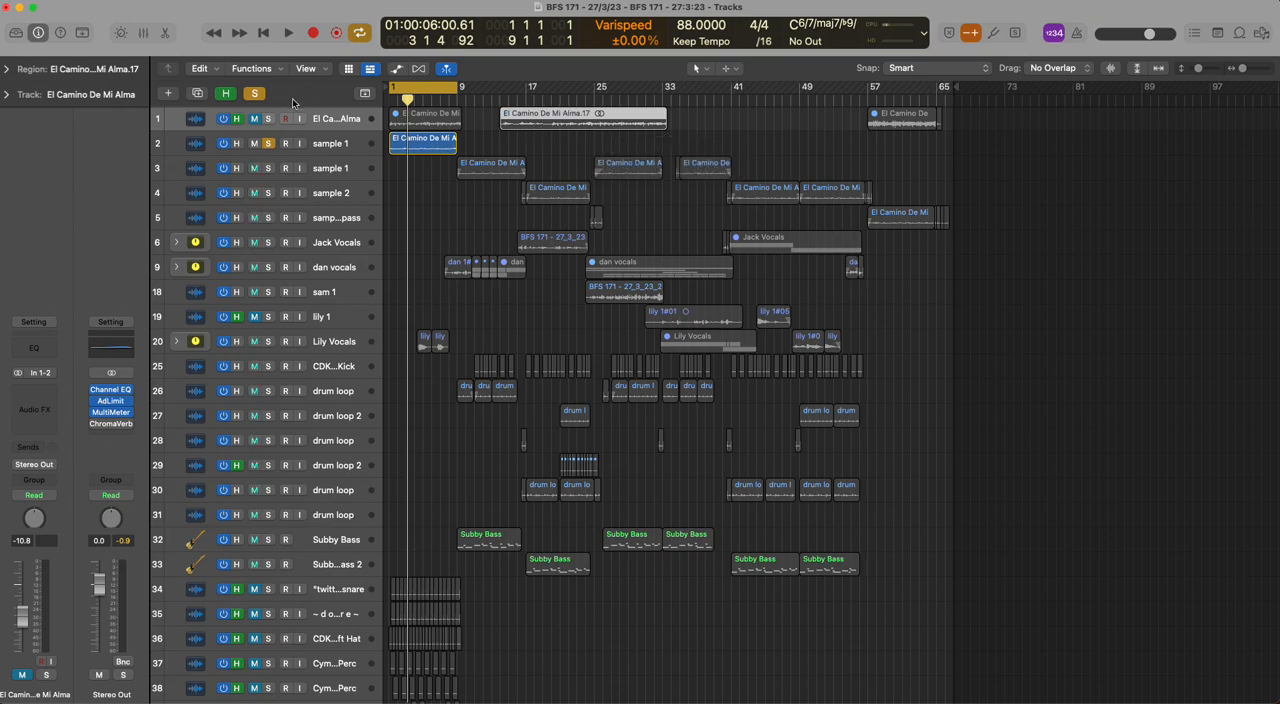
Solo track 1, turn off cycling, and play the copied sample region from bar 17 with its region parameters shown
click(268, 119)
key(c)
click(495, 99)
drag(505, 99, 528, 100)
key(space)
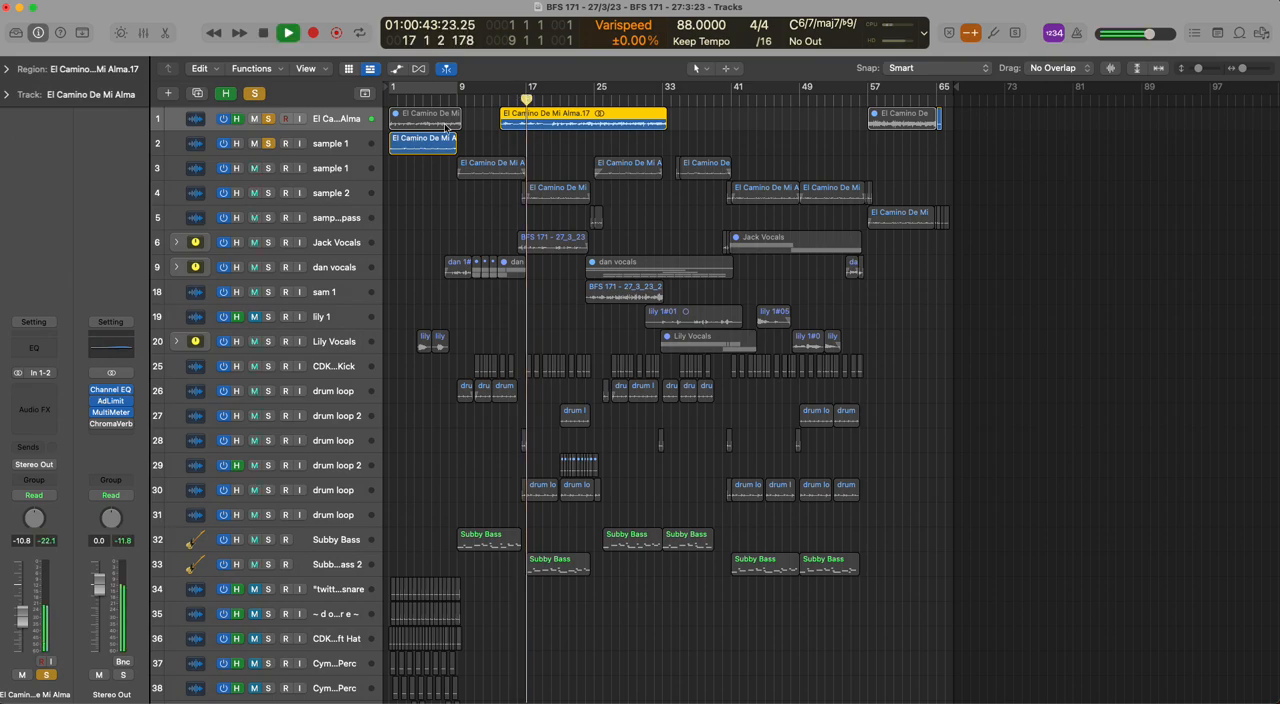
click(7, 69)
key(space)
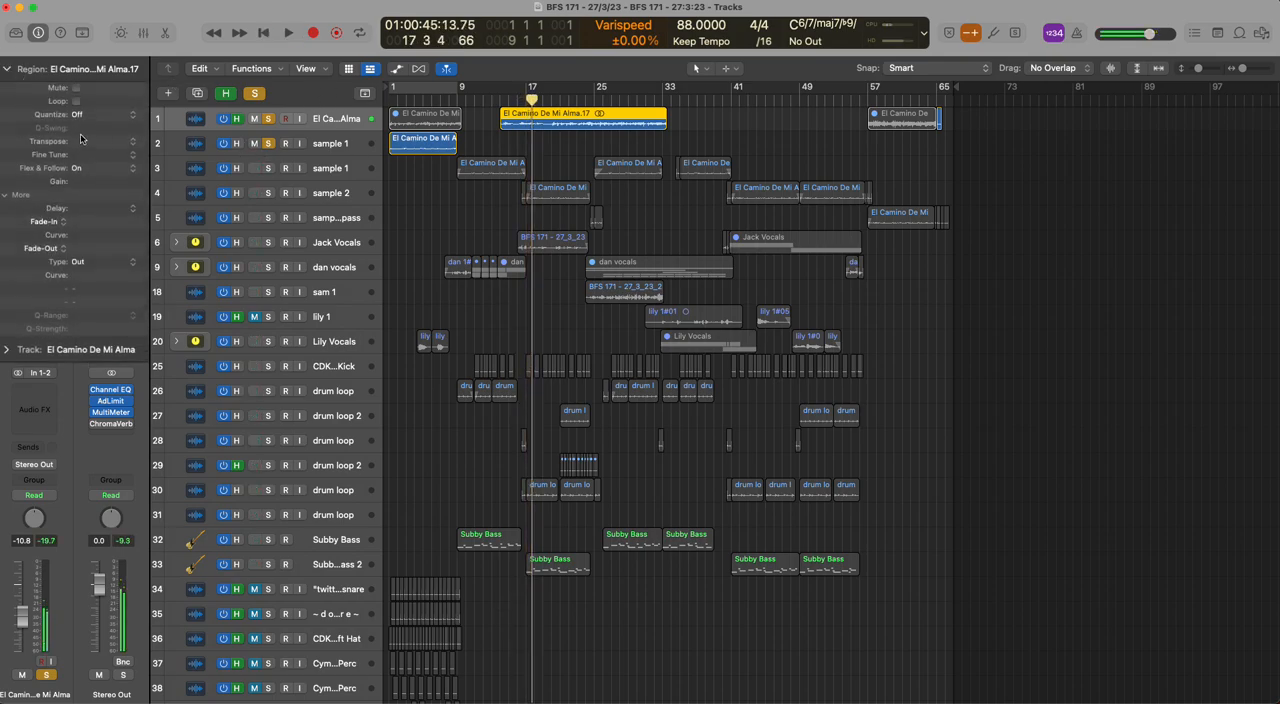
key(space)
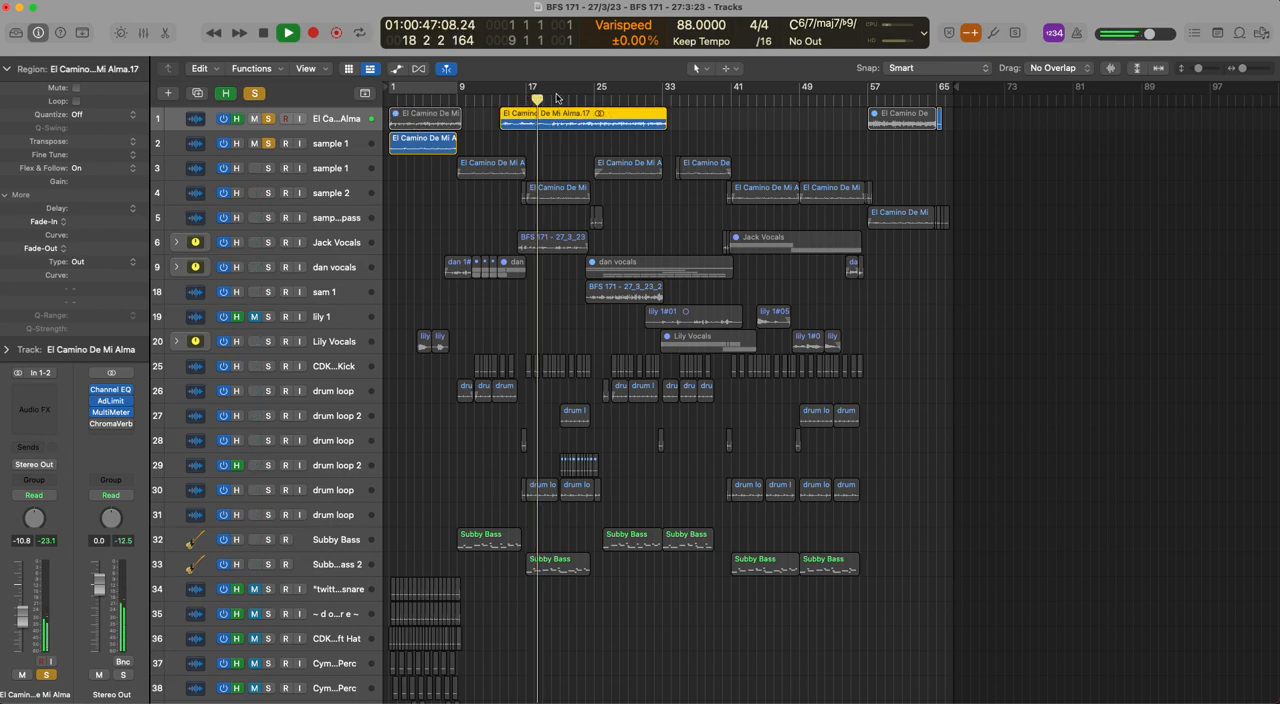
click(551, 100)
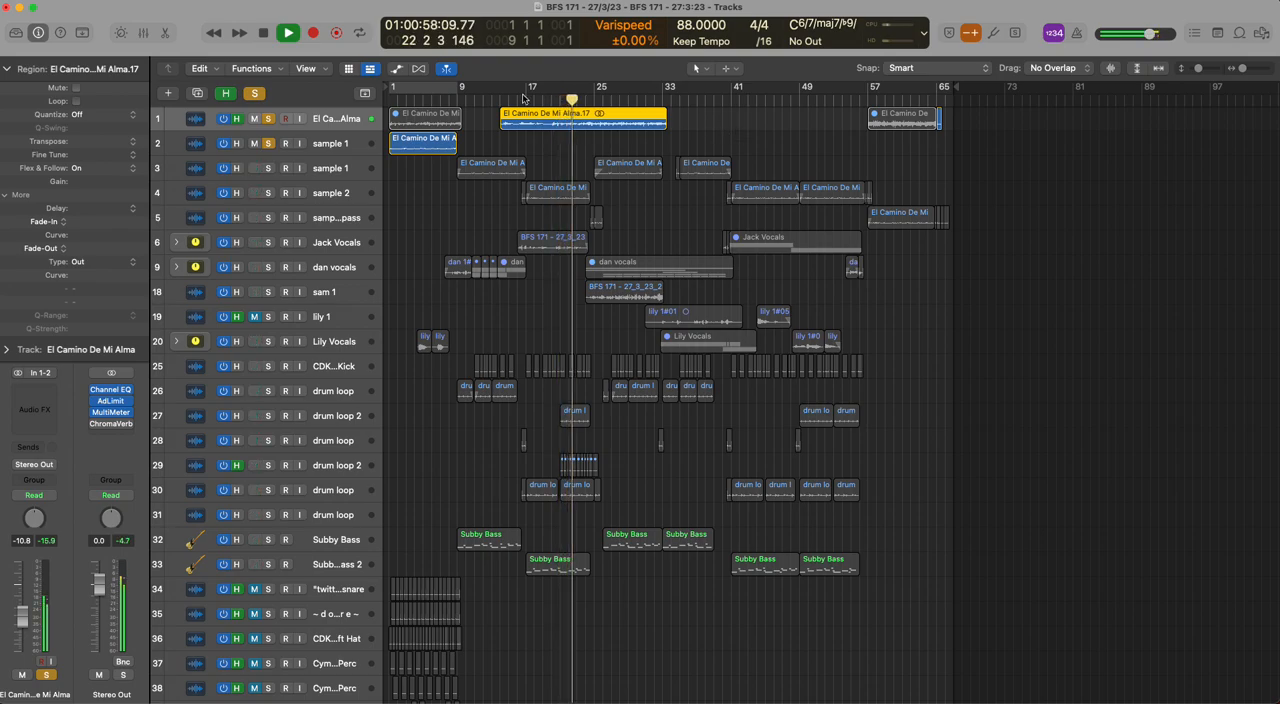
key(space)
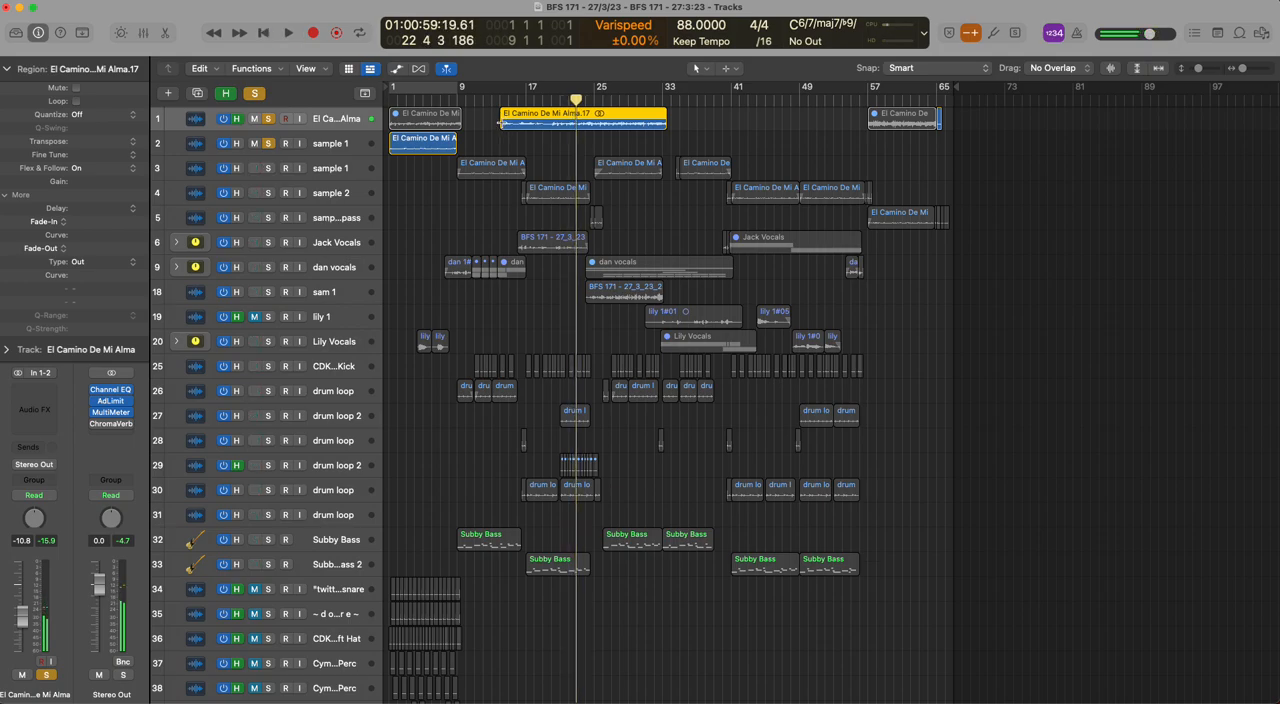
Undo the copied region's extension and play the transposed sample 1 region on track 2 from bar 1
key(super+z)
key(super+z)
click(392, 92)
click(425, 145)
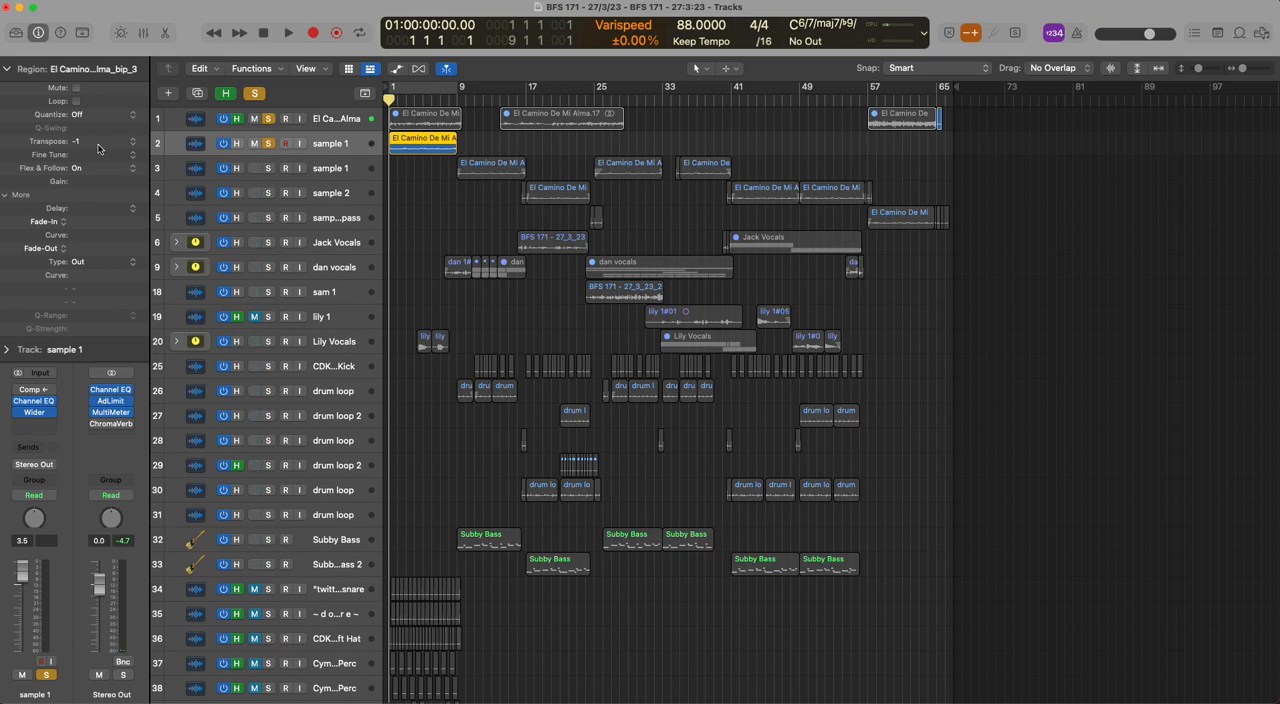
key(space)
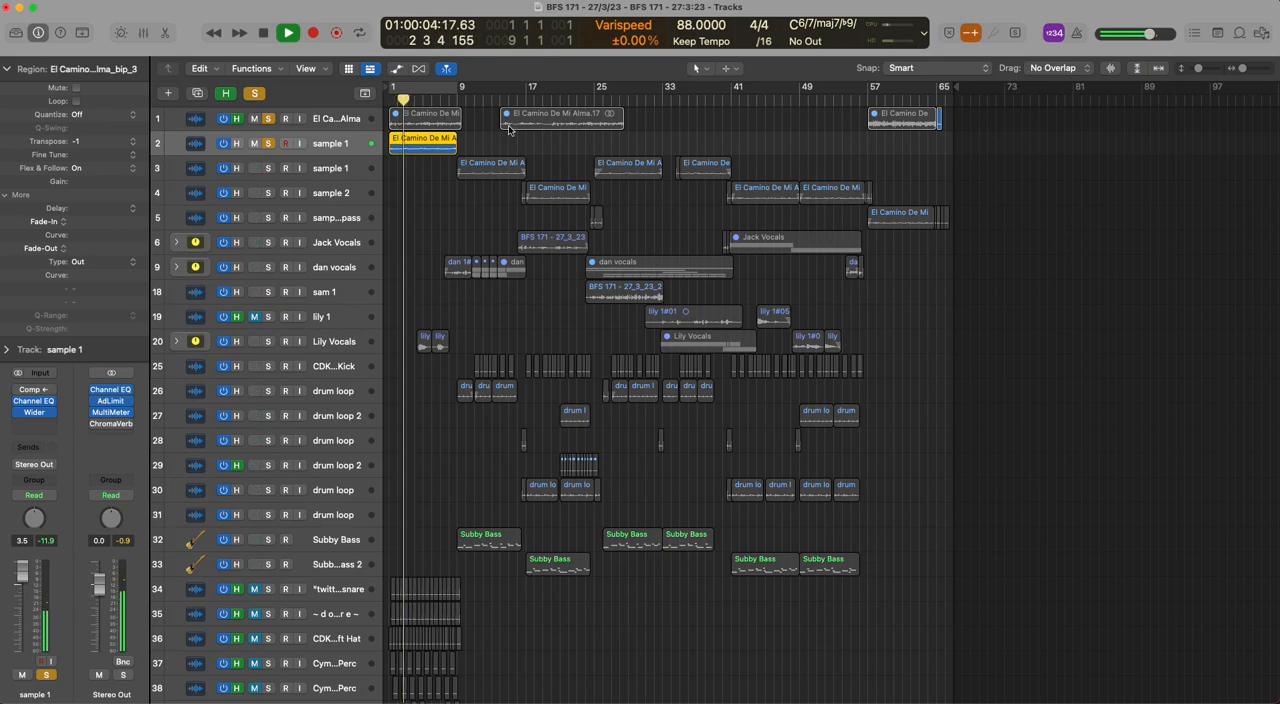
key(space)
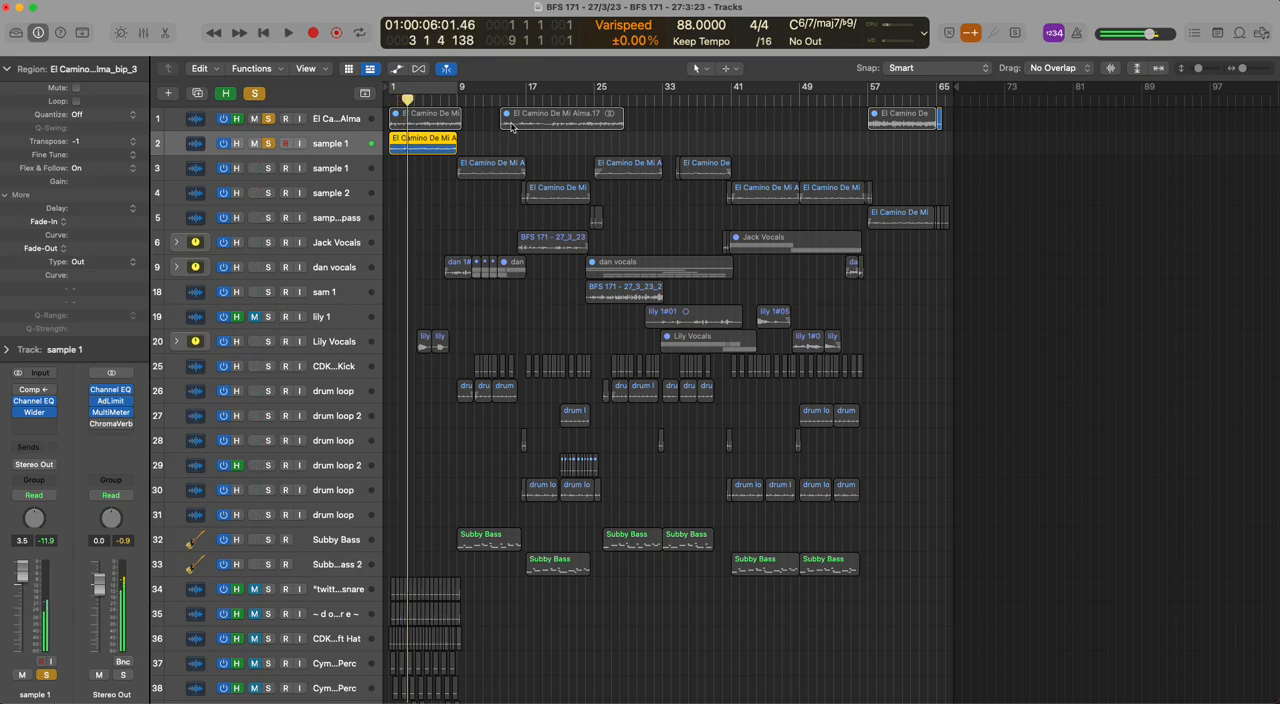
Solo only track 1, stretch the copied region's edges to about bars 10 and 58, and play it from about bar 44
click(254, 93)
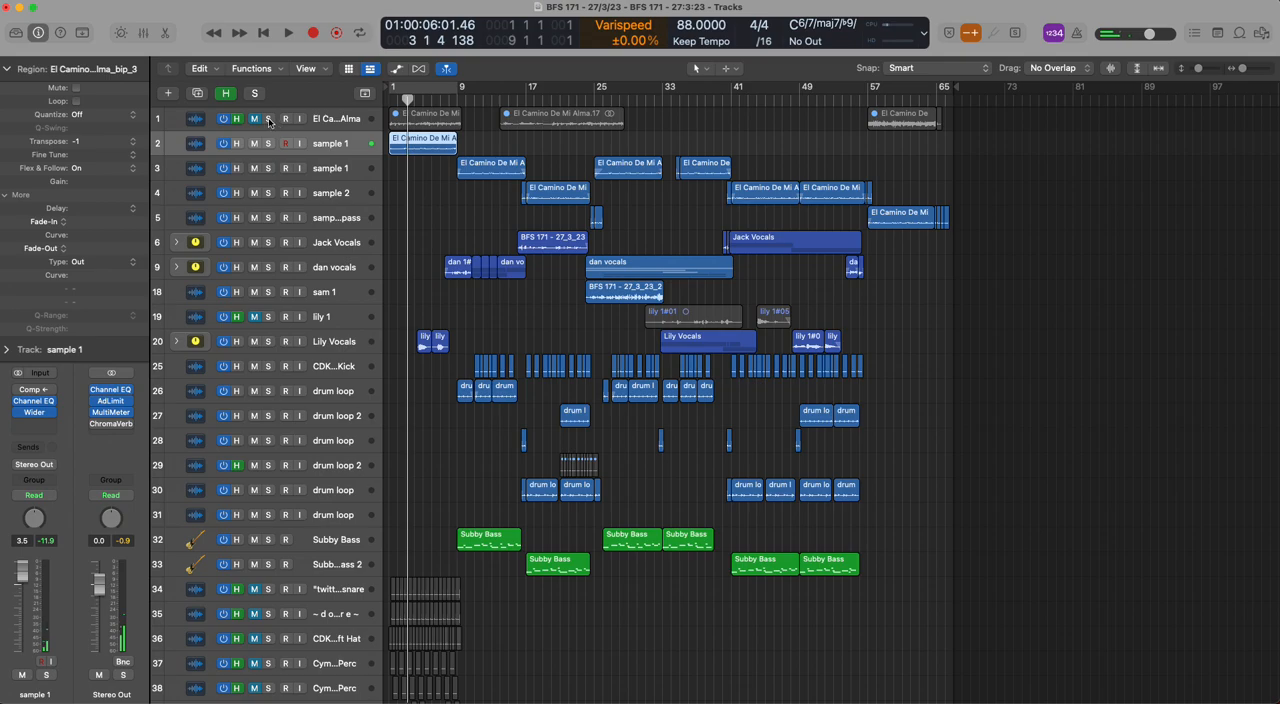
click(268, 119)
drag(619, 124, 657, 124)
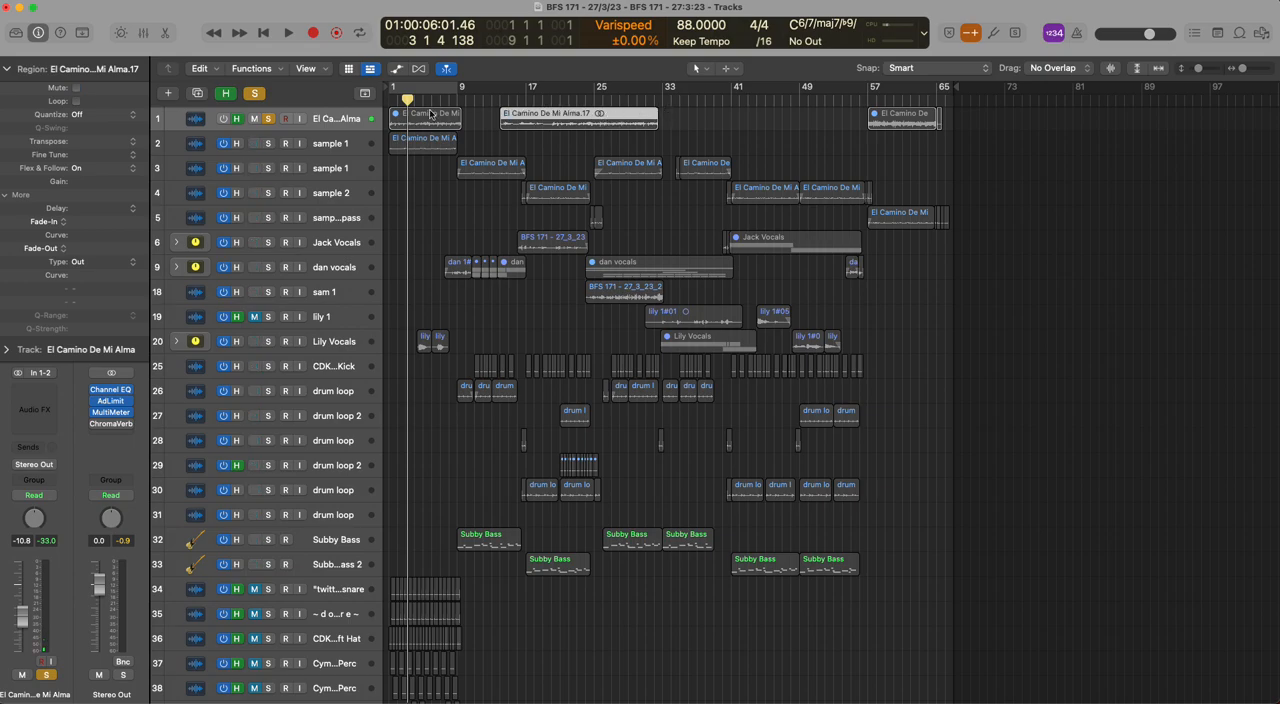
click(252, 95)
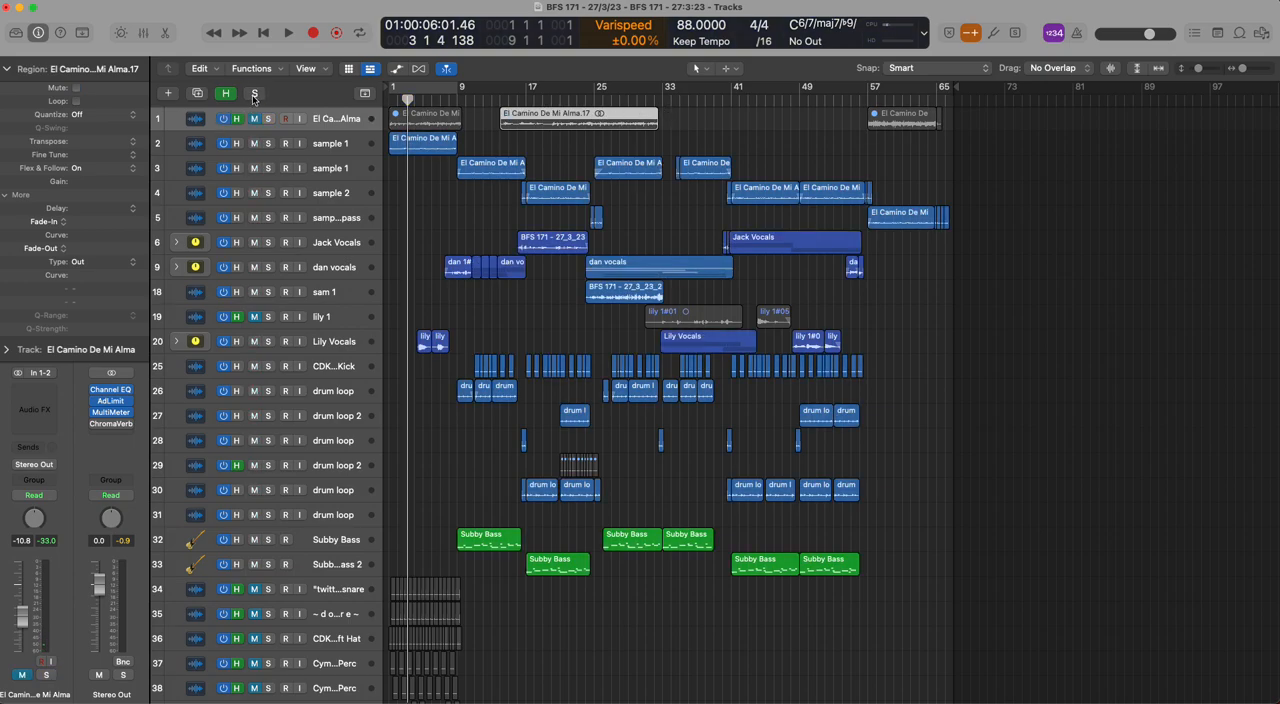
click(254, 95)
drag(654, 126, 810, 124)
drag(500, 124, 876, 124)
double_click(763, 105)
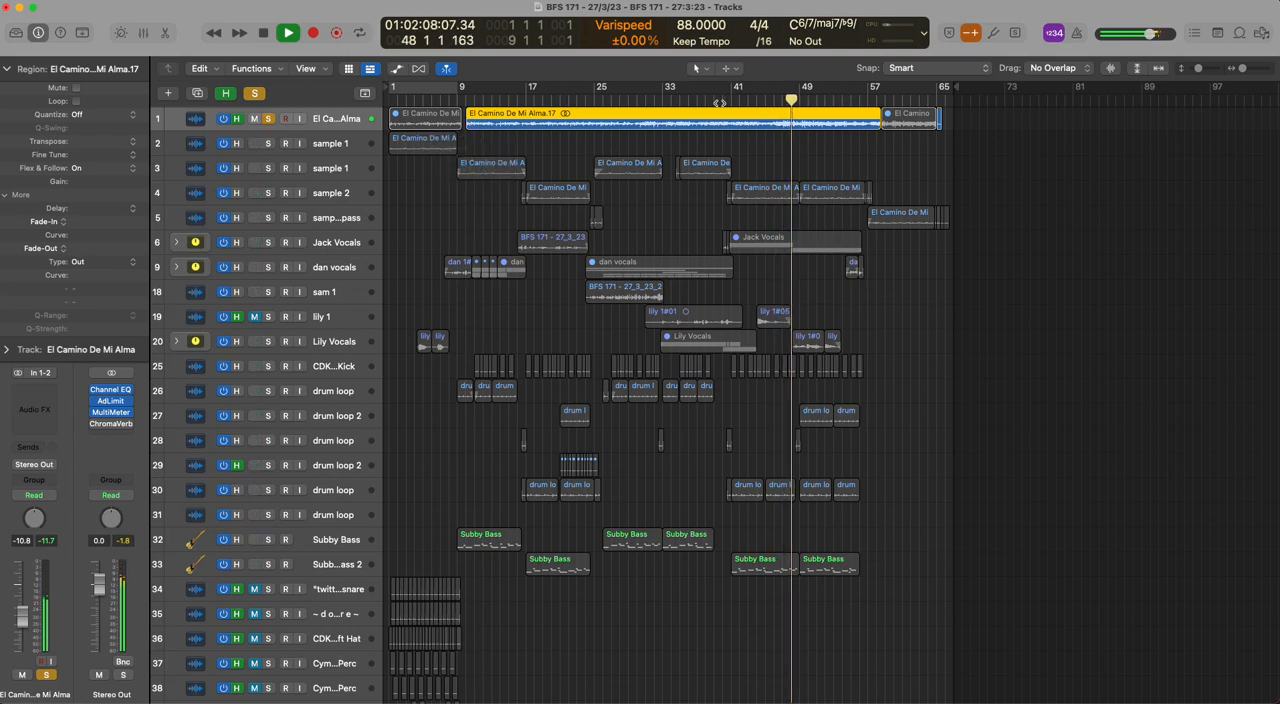
Cut the long track 1 region down to a section of about 11 bars and move it to about bar 18
click(878, 125)
drag(878, 125, 862, 124)
drag(766, 124, 668, 122)
key(Delete)
key(Delete)
drag(800, 121, 569, 121)
key(space)
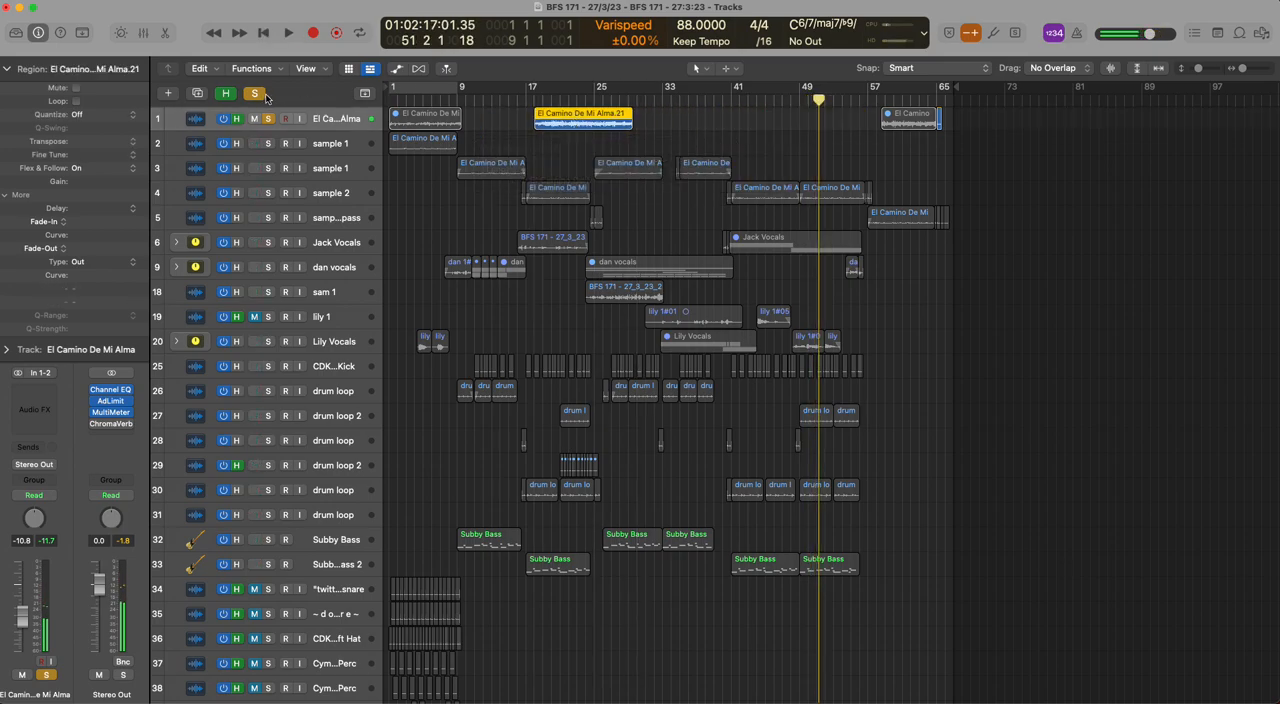
Play the sample 2 track soloed from about bar 16 with its channel settings shown, and clear the solo
click(255, 93)
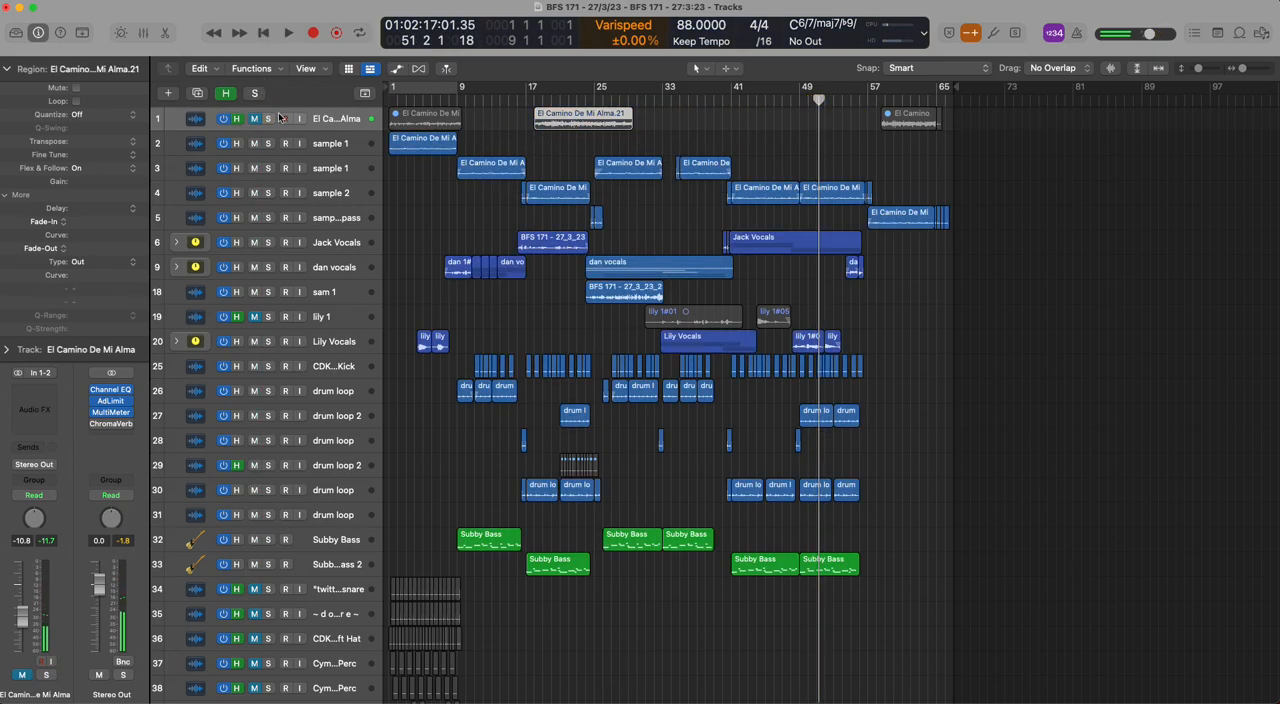
click(268, 193)
double_click(518, 102)
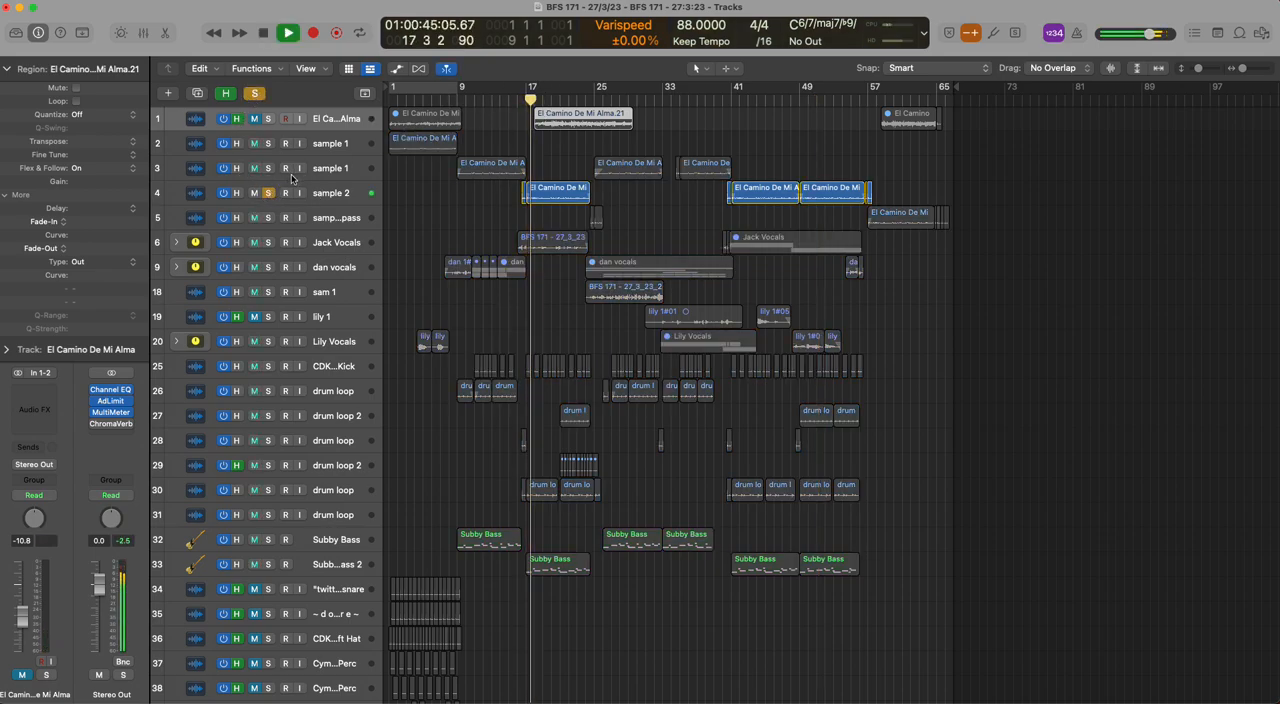
click(331, 193)
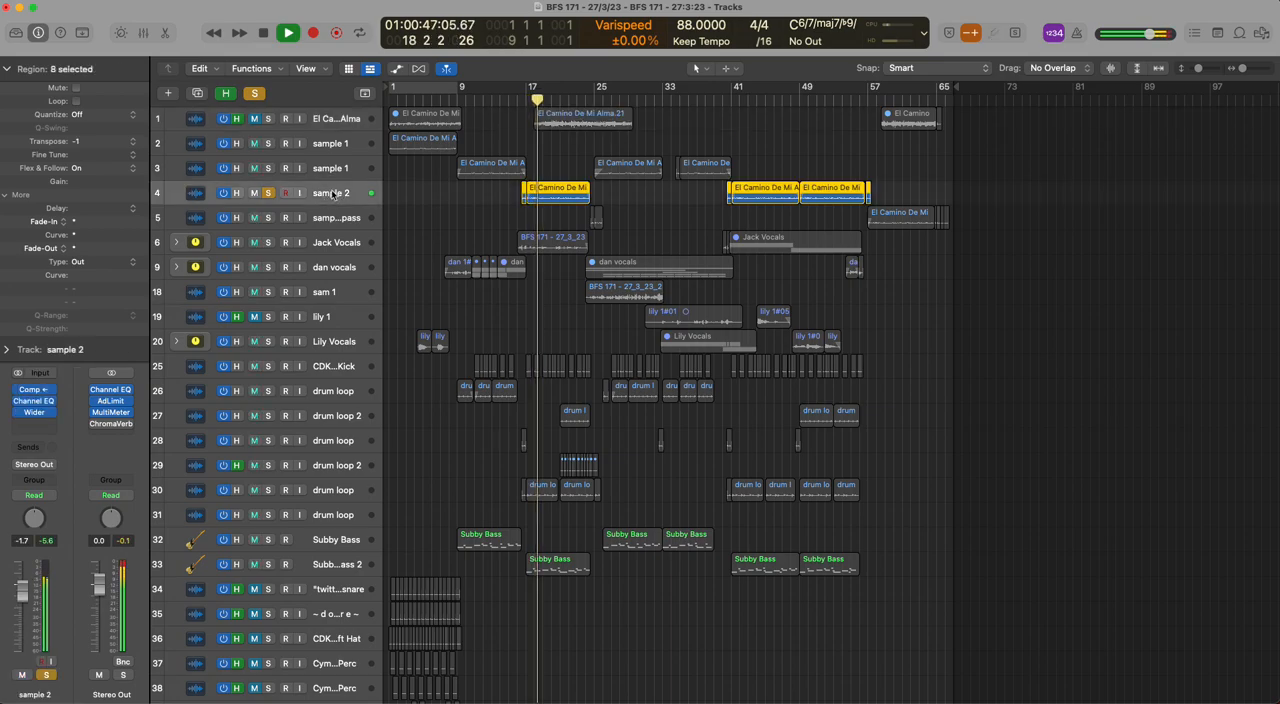
key(space)
click(257, 94)
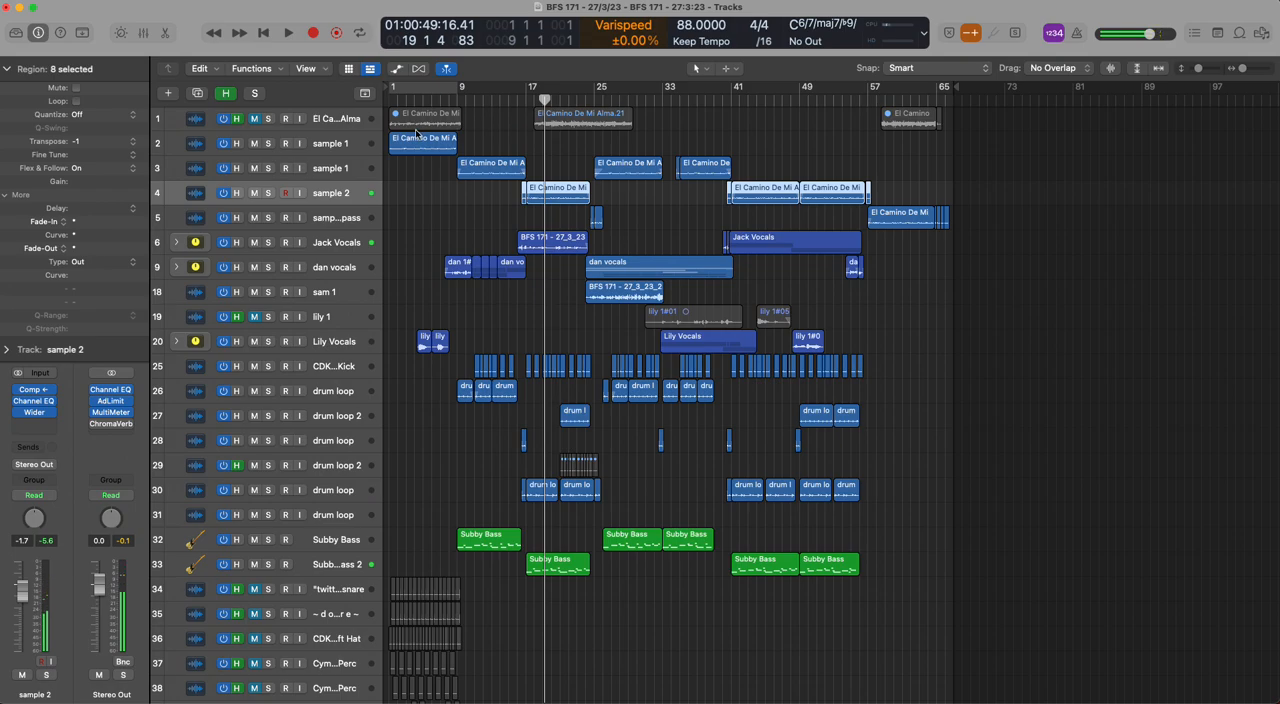
Conceal the hidden tracks again and inspect the channel settings of both sample 1 tracks
key(h)
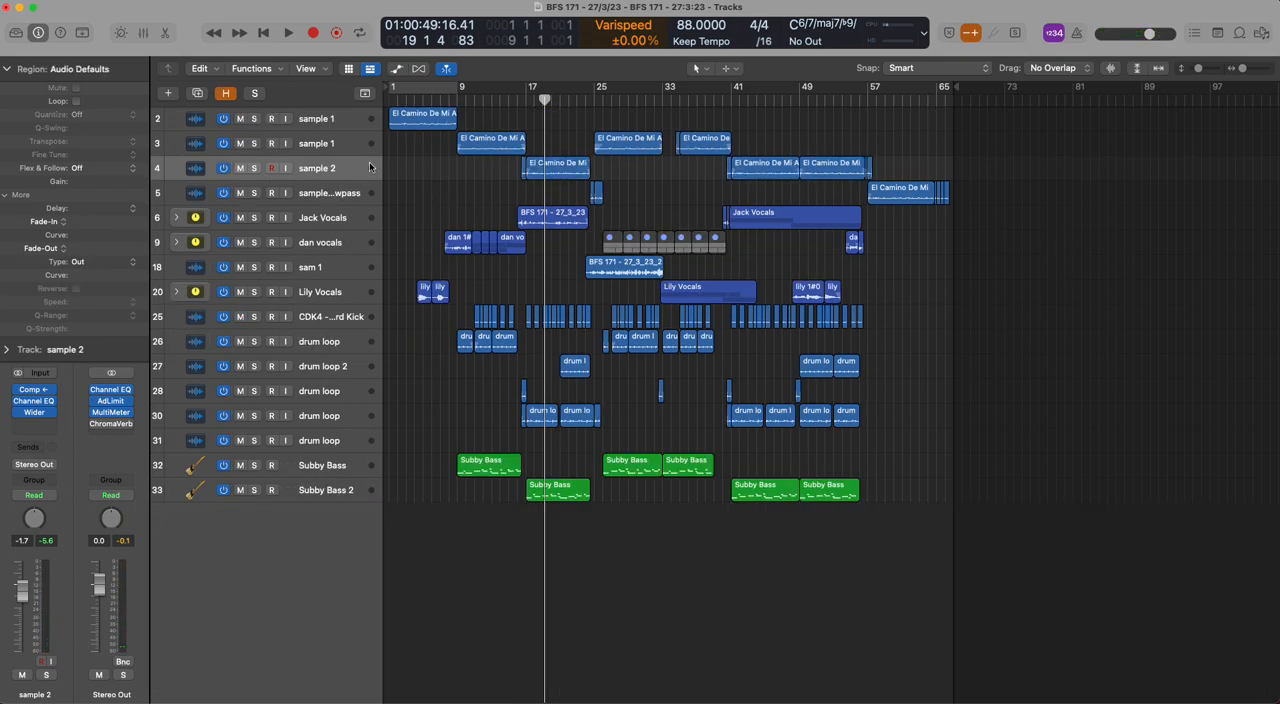
click(351, 128)
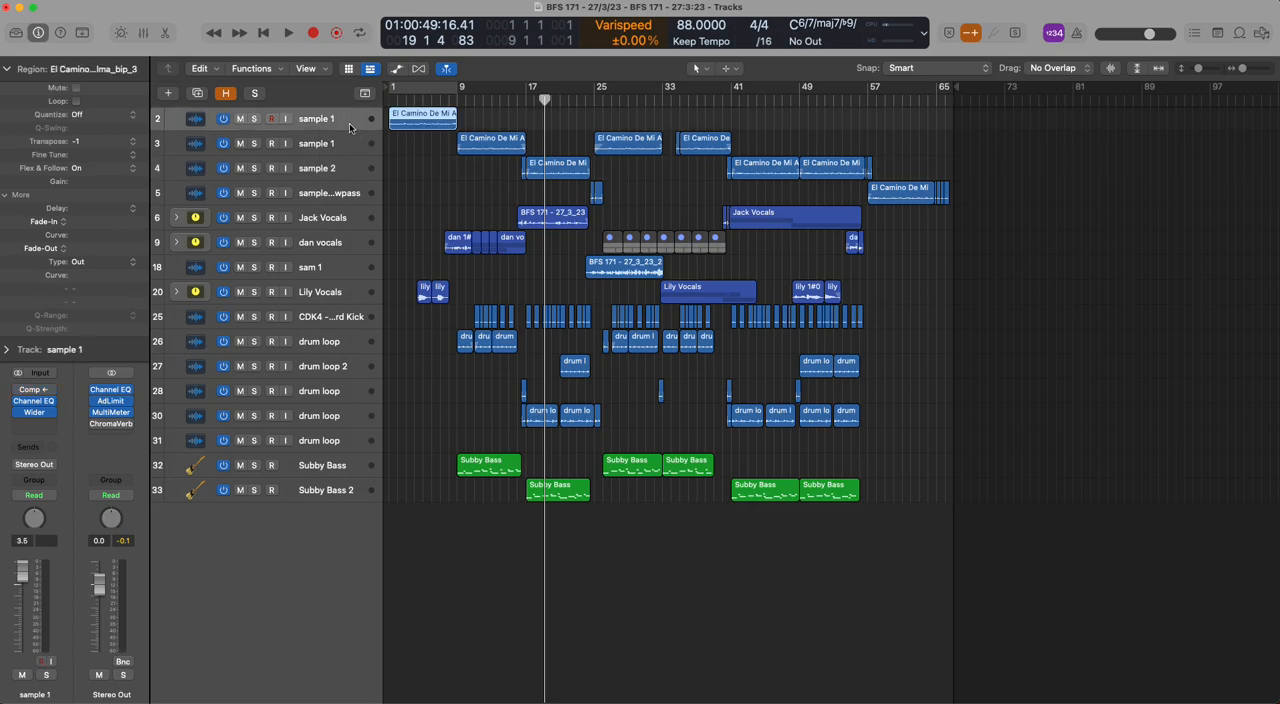
click(319, 148)
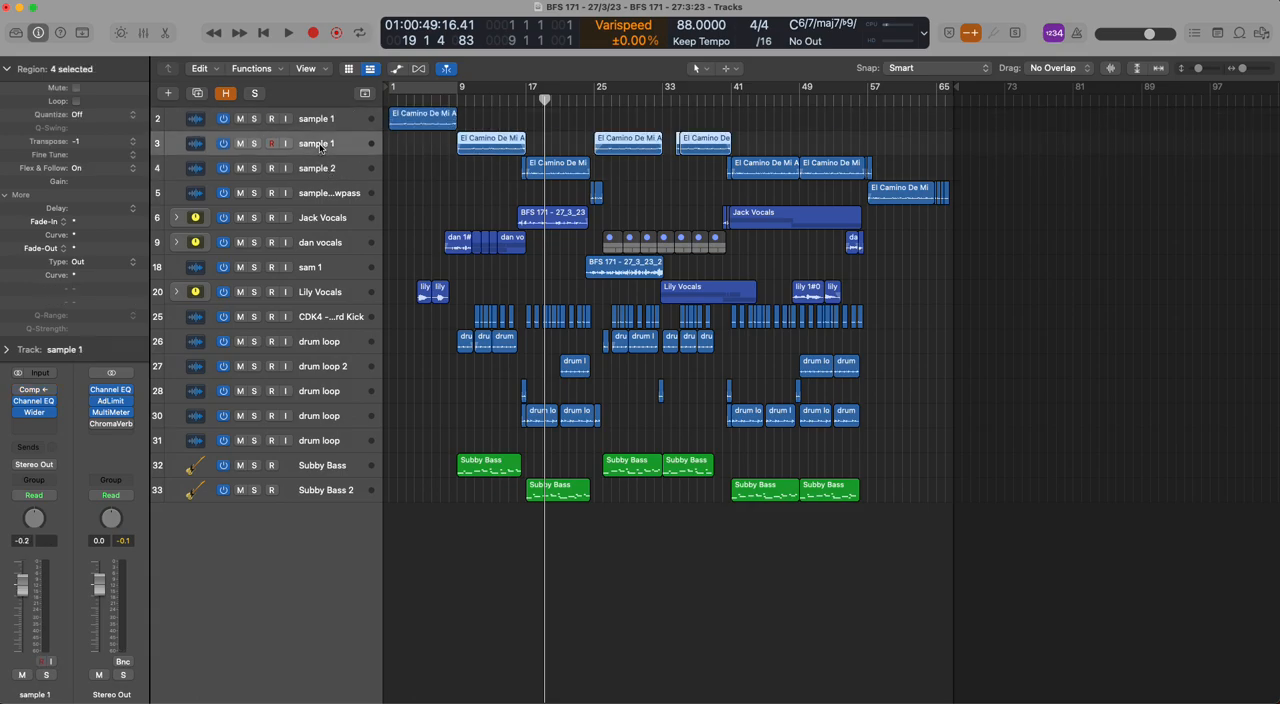
Solo the drum loop on track 26, play it with bars 9 to 17 cycling, and clear the solo
click(254, 342)
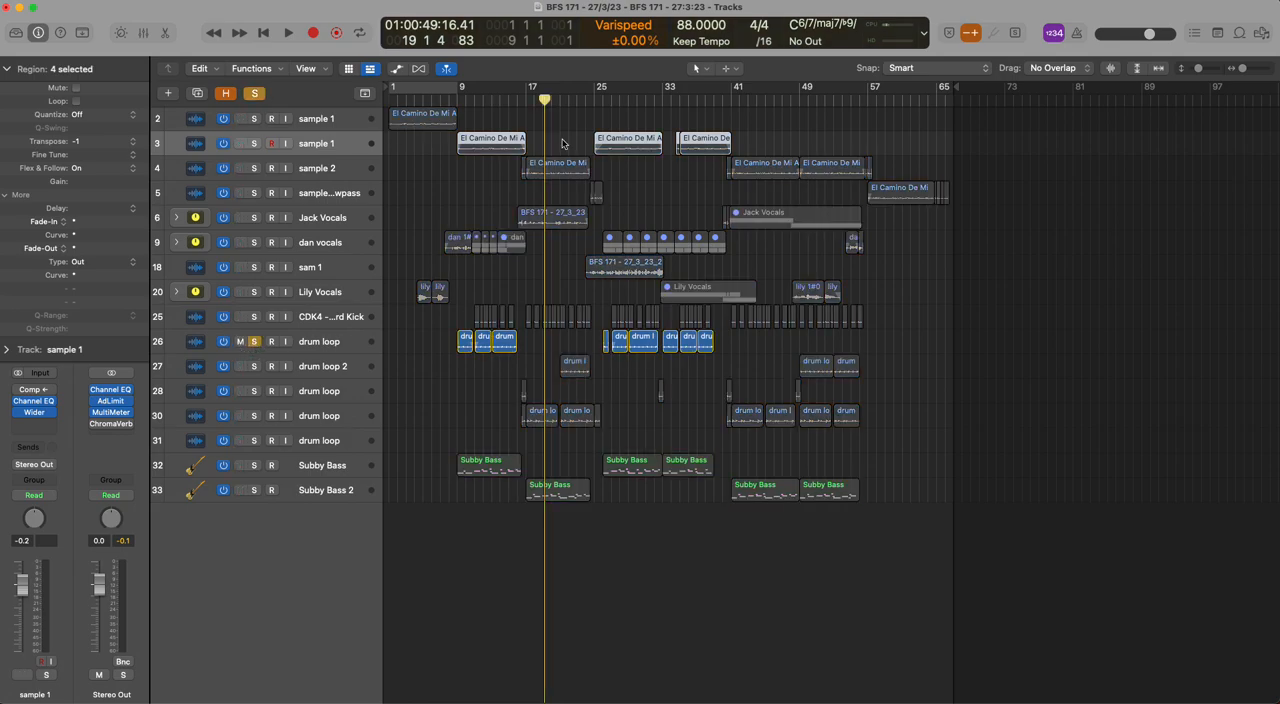
key(c)
drag(443, 87, 510, 88)
key(c)
key(space)
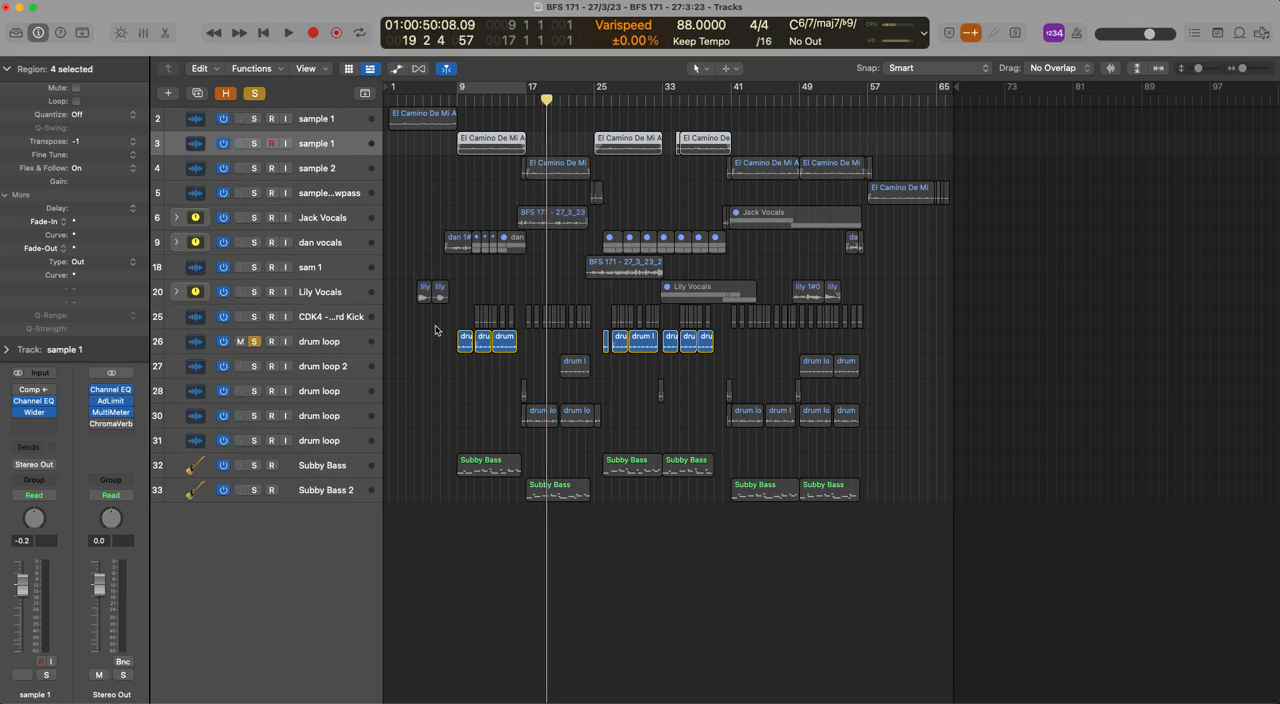
key(c)
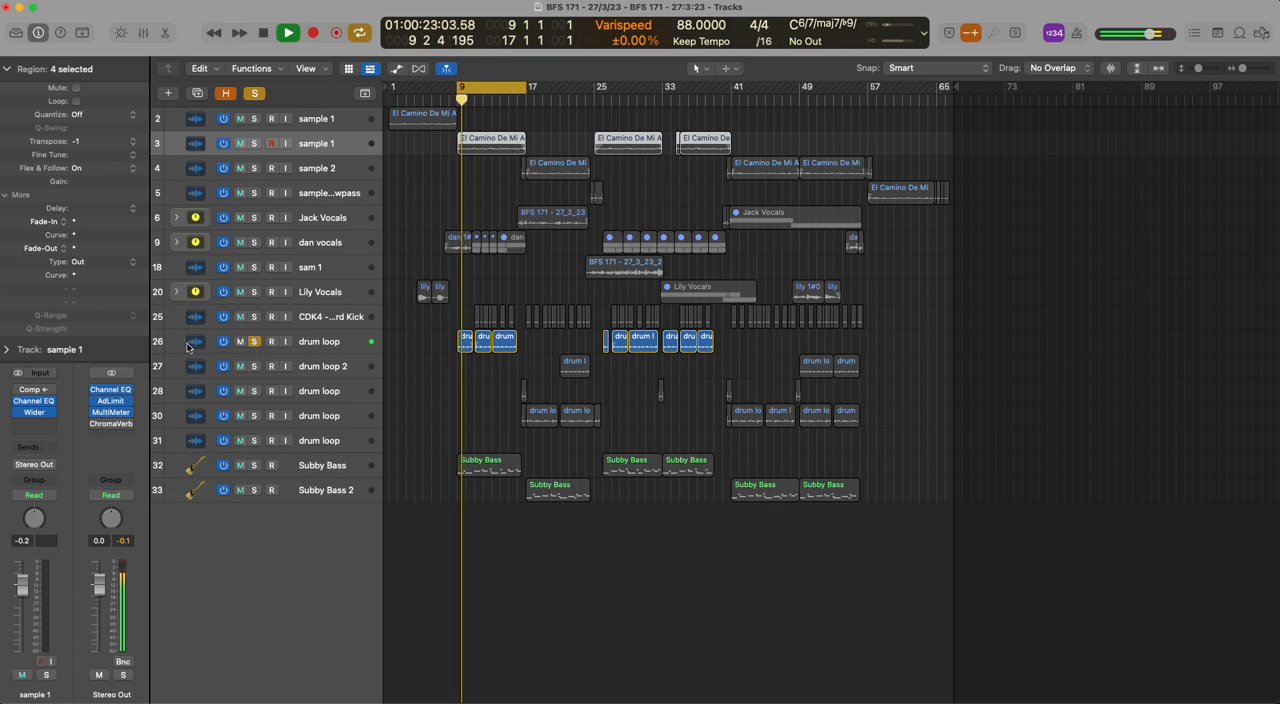
click(234, 332)
key(space)
click(254, 97)
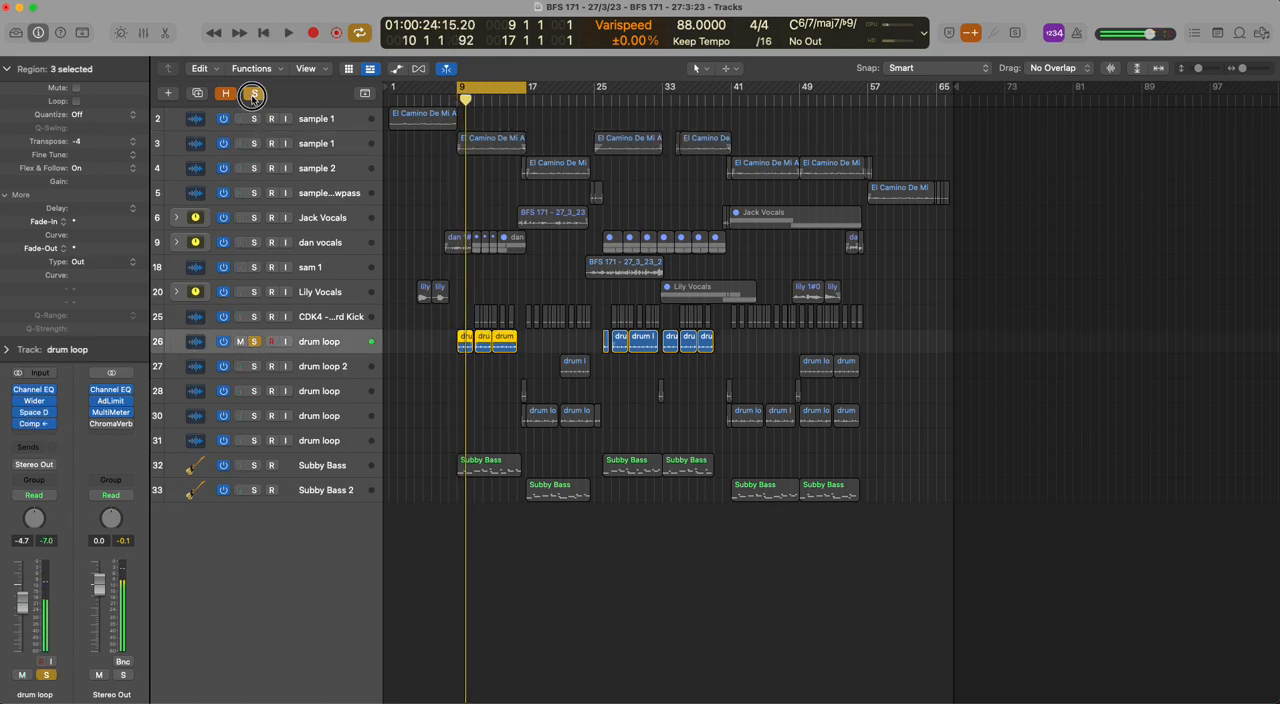
Reveal the hidden tracks and solo the drum and percussion tracks 34 to 40
key(h)
scroll(262, 394, down, 4)
drag(268, 472, 271, 695)
Play the soloed drum and percussion tracks from bar 1 without cycling, and clear the solos
key(Return)
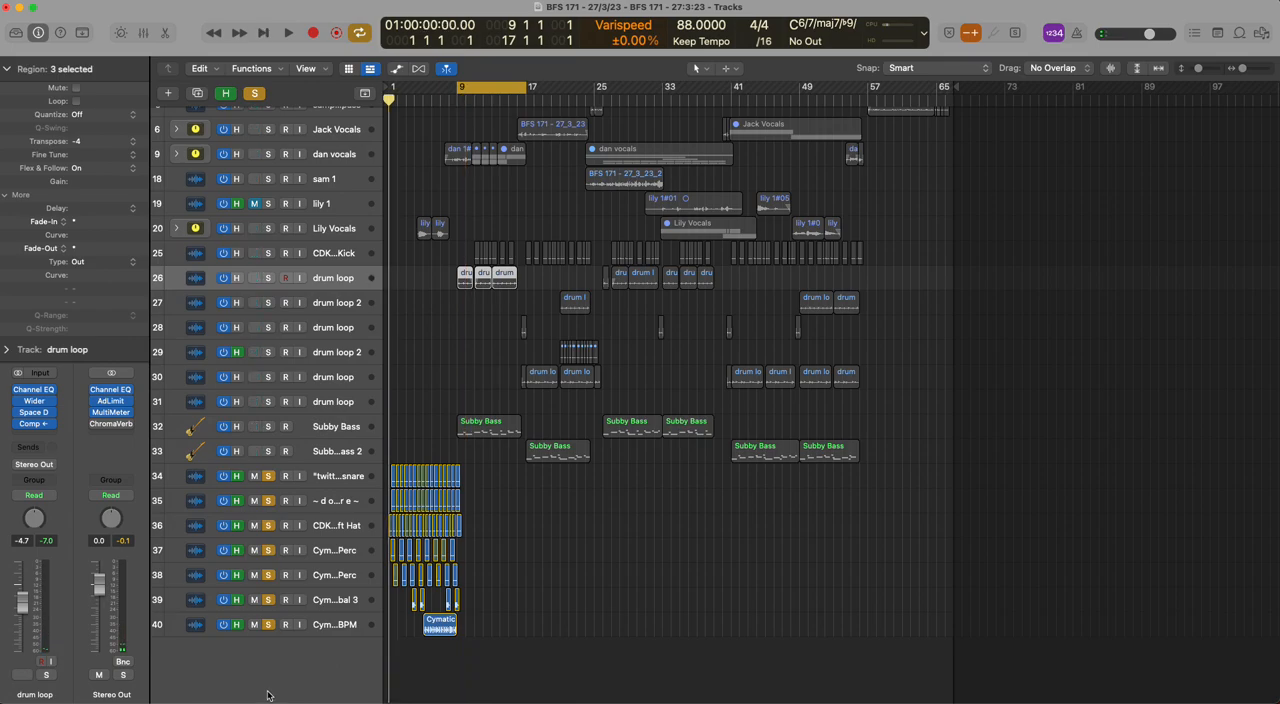
key(space)
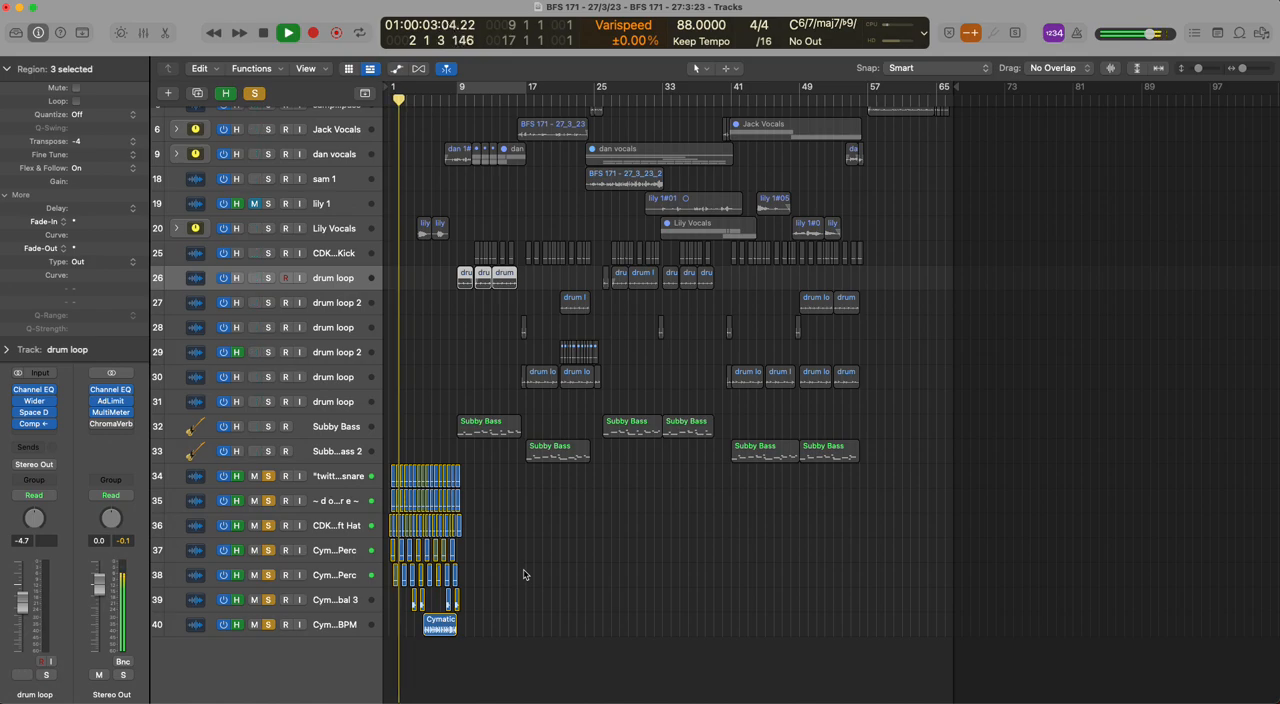
scroll(524, 573, up, 5)
click(467, 95)
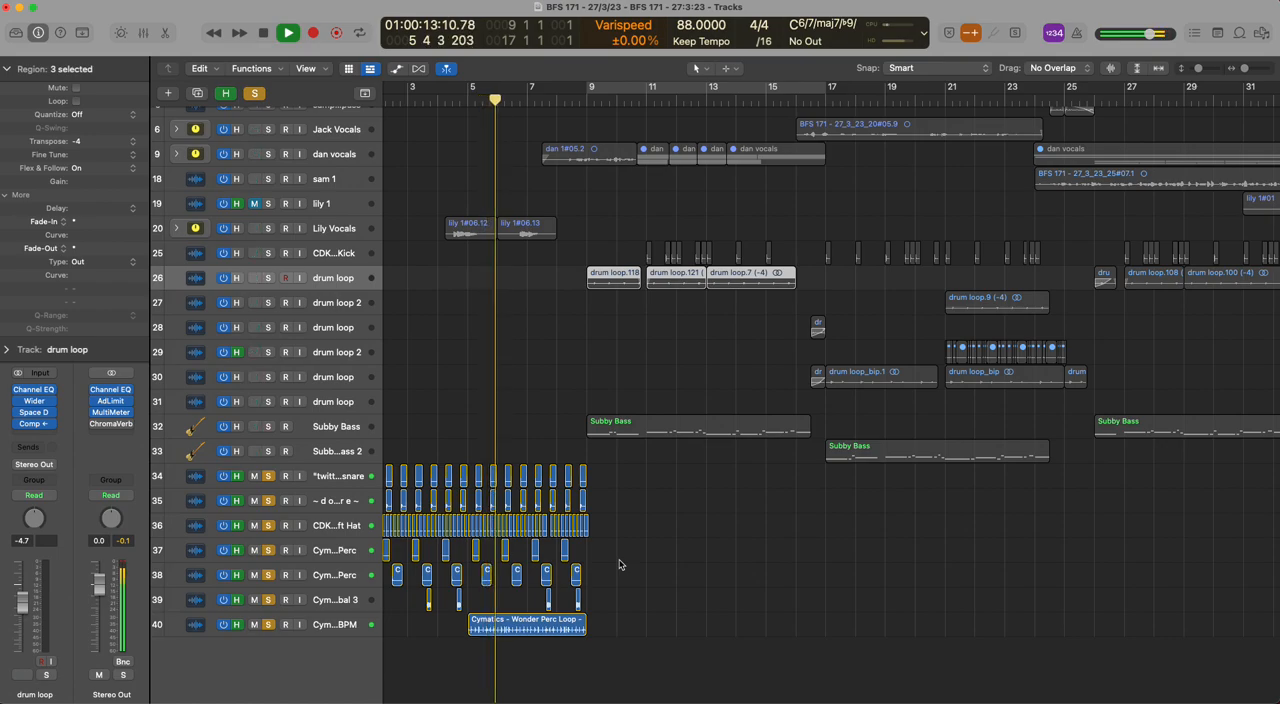
key(space)
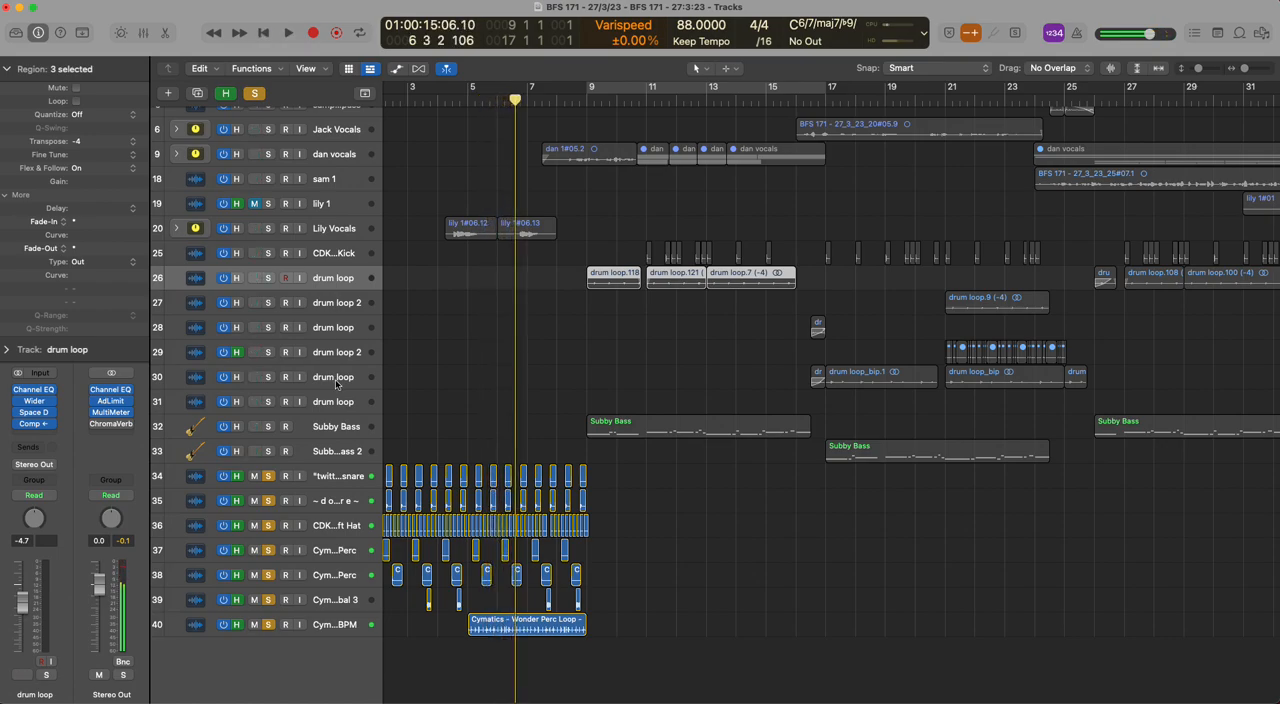
click(255, 92)
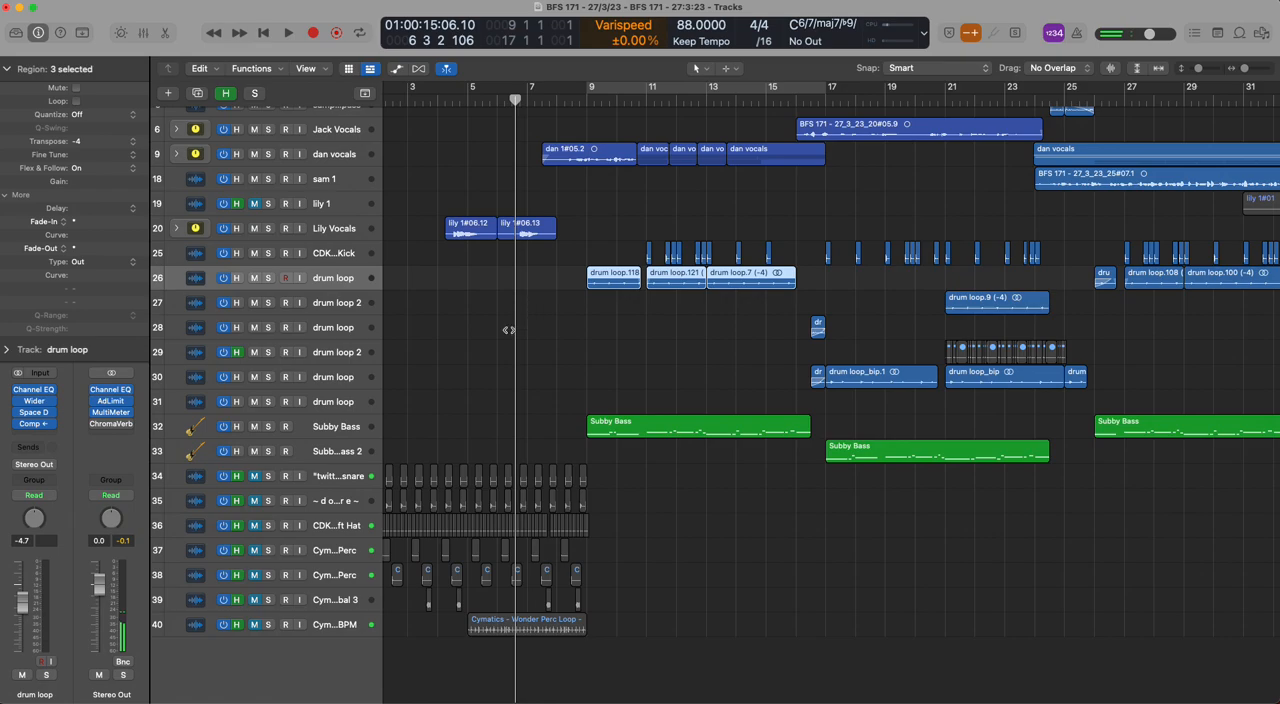
Conceal the hidden tracks again, then briefly solo the drum loop on track 26 from bar 9 and clear the solo
key(h)
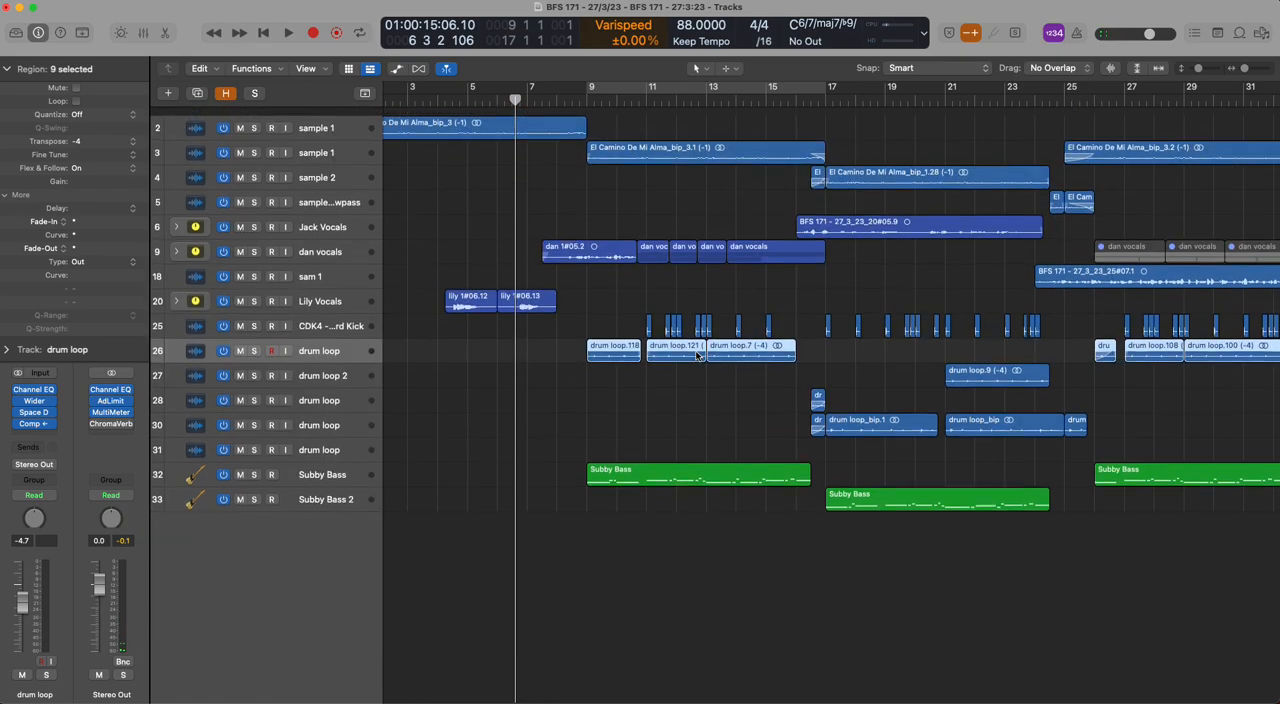
click(588, 99)
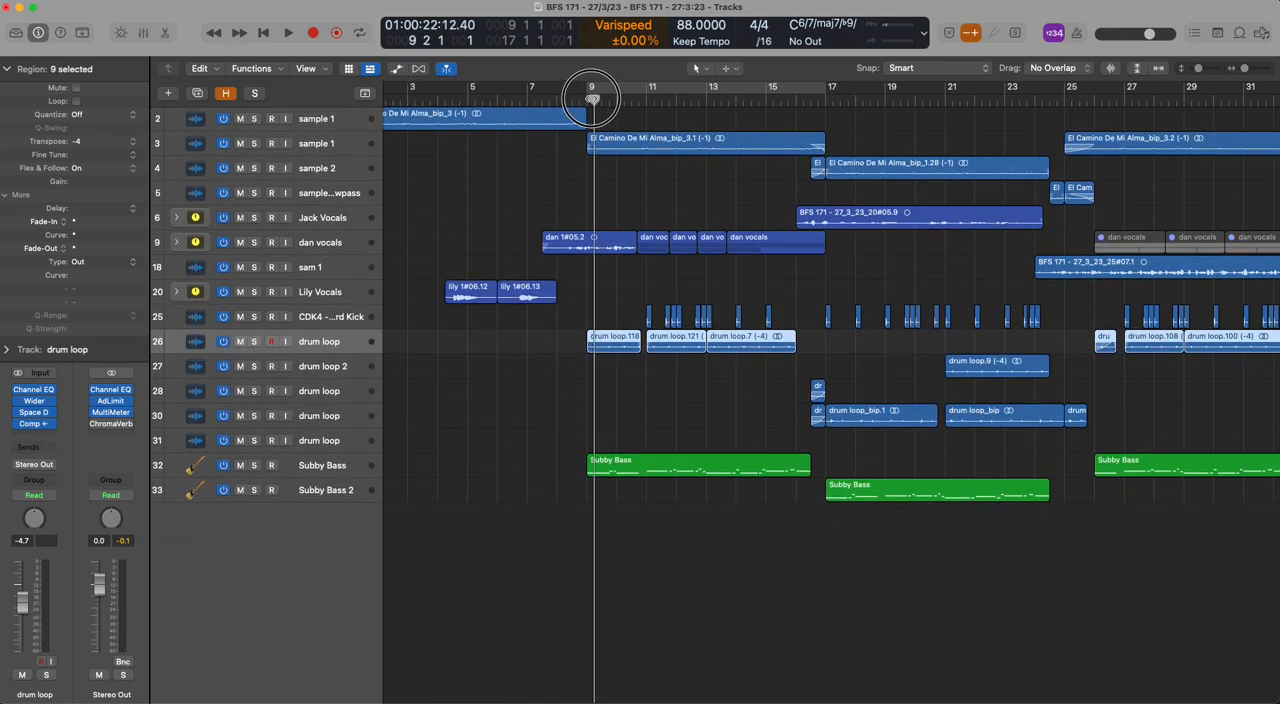
click(254, 341)
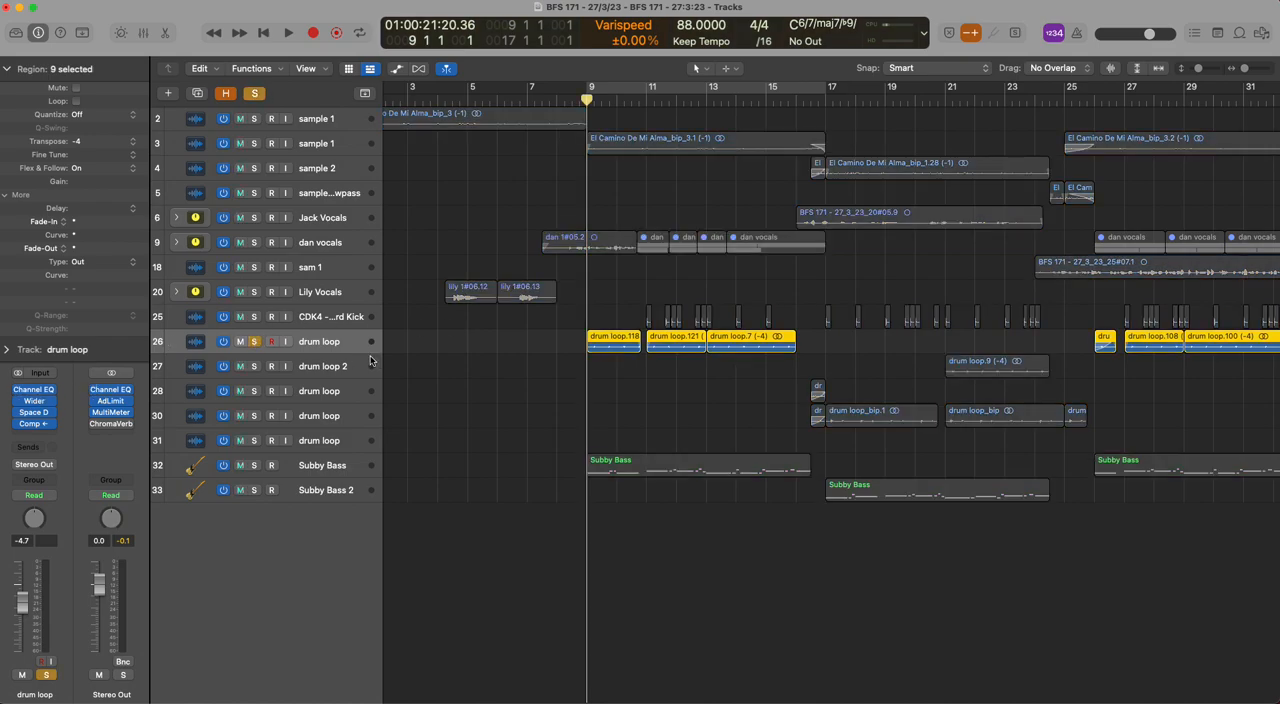
click(257, 343)
key(space)
Play the soloed kick track with bars 11 to 17 cycling, add the track 26 drum loop to the solo, and clear both
click(648, 99)
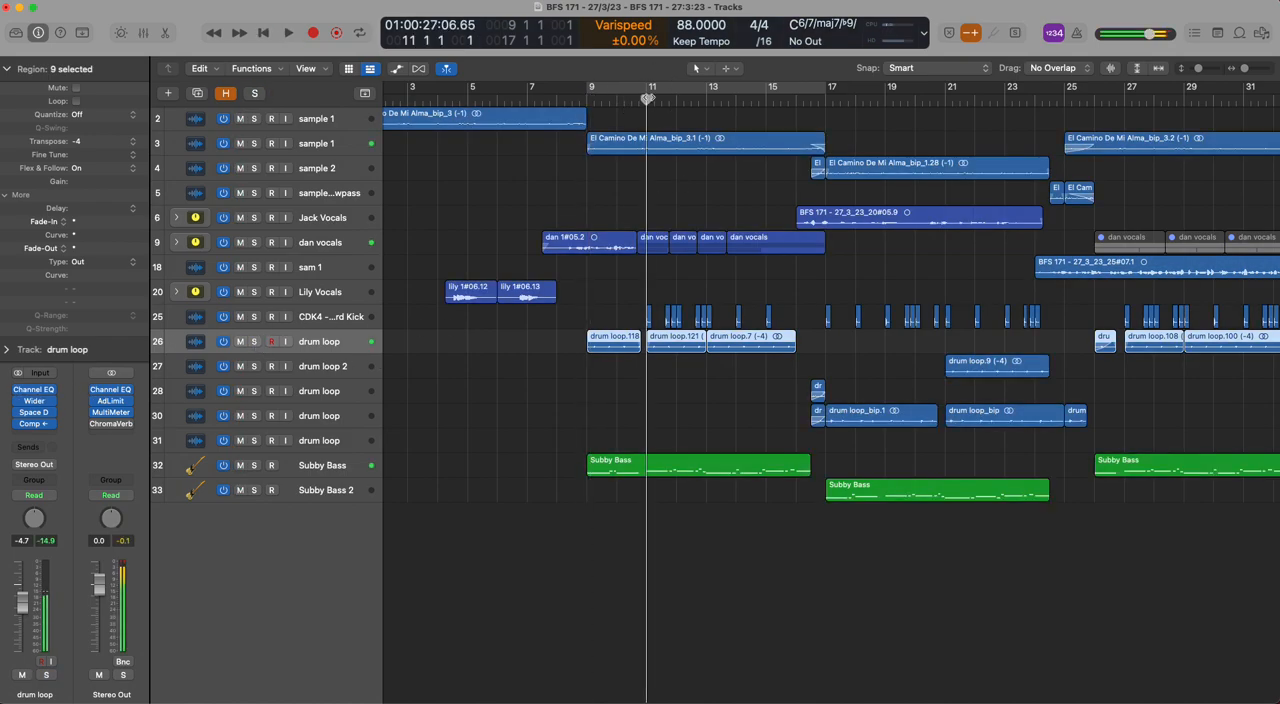
drag(645, 91, 826, 91)
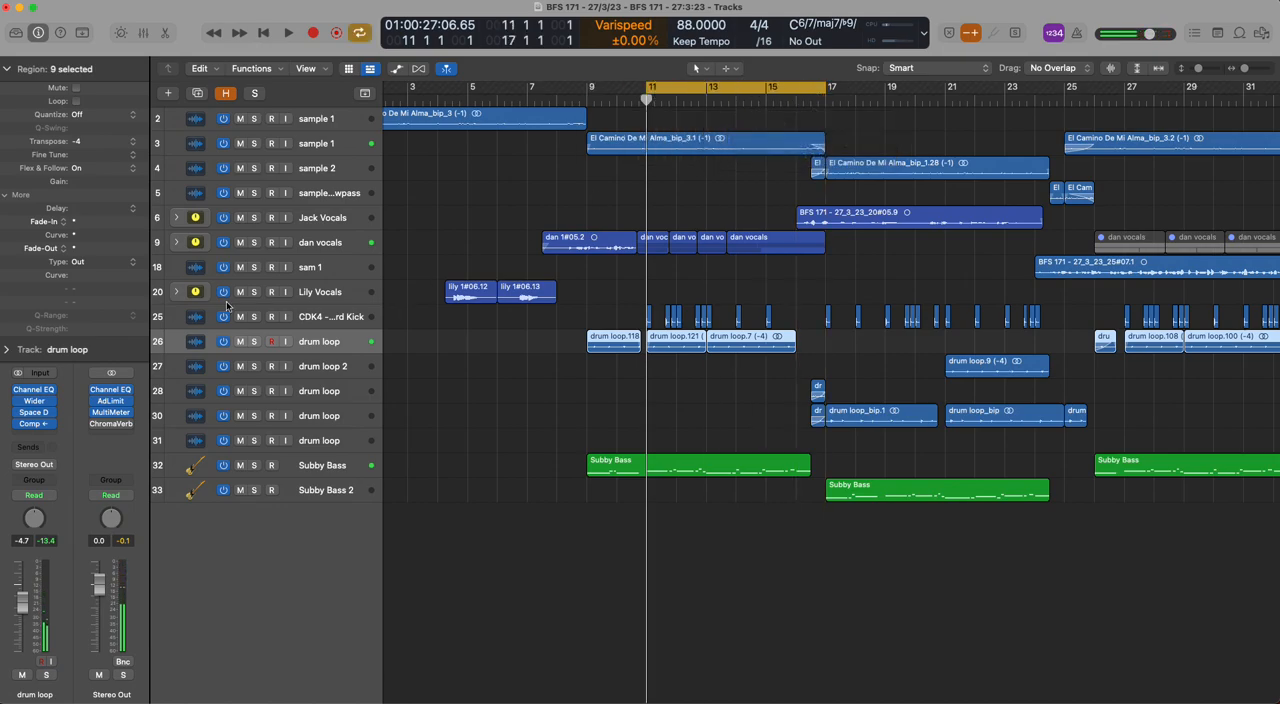
click(254, 316)
key(space)
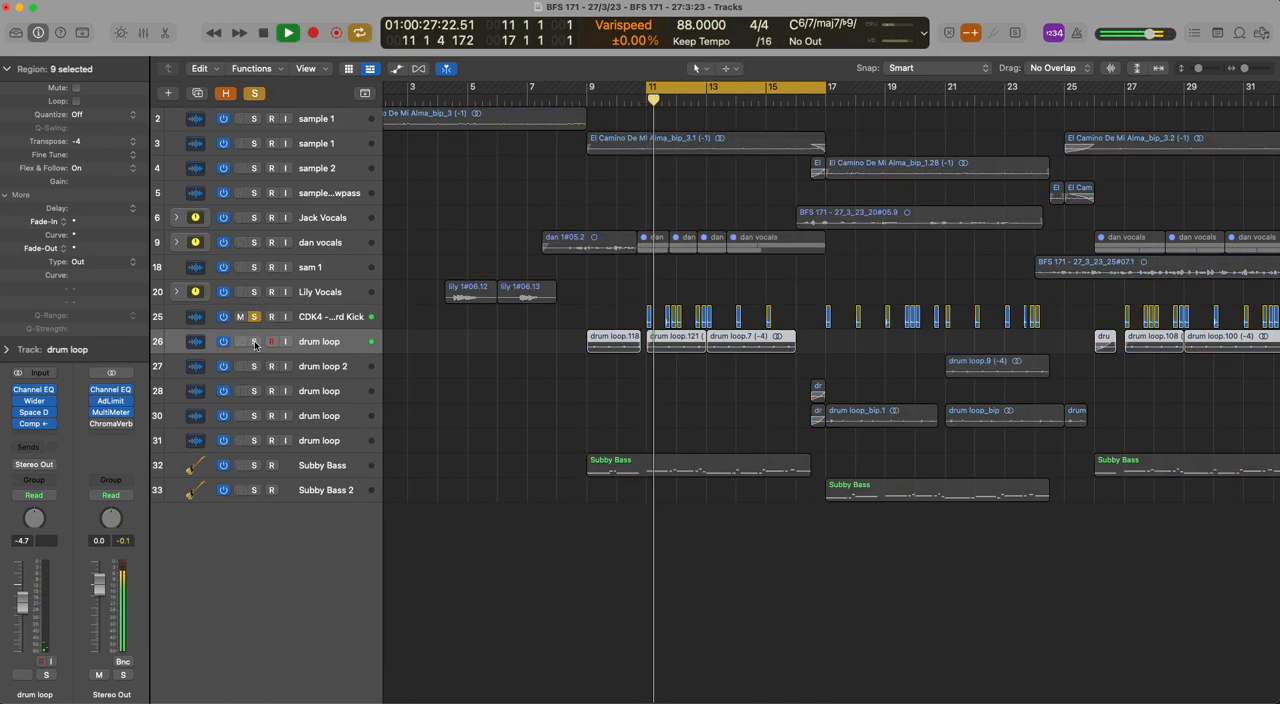
click(255, 342)
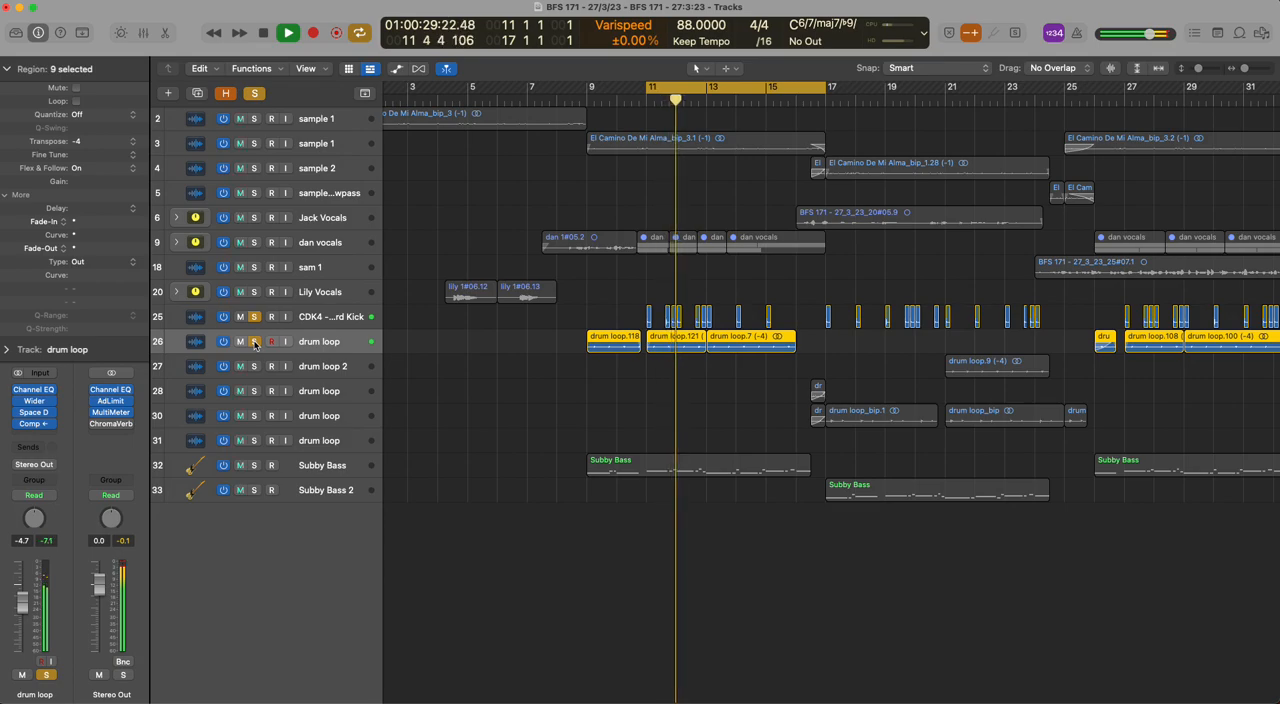
key(space)
click(255, 342)
click(254, 316)
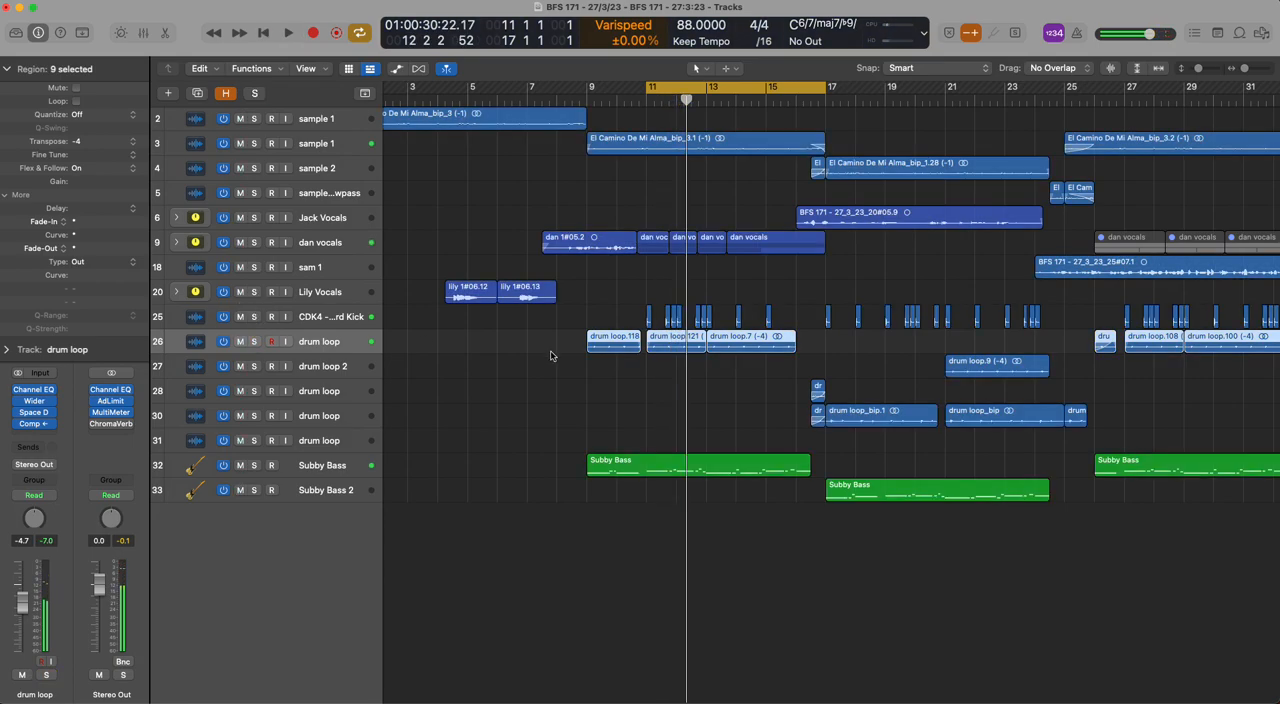
Select the early dan vocals regions, and play the soloed Subby Bass on track 32, turning cycling off
scroll(552, 356, down, 4)
scroll(530, 294, down, 2)
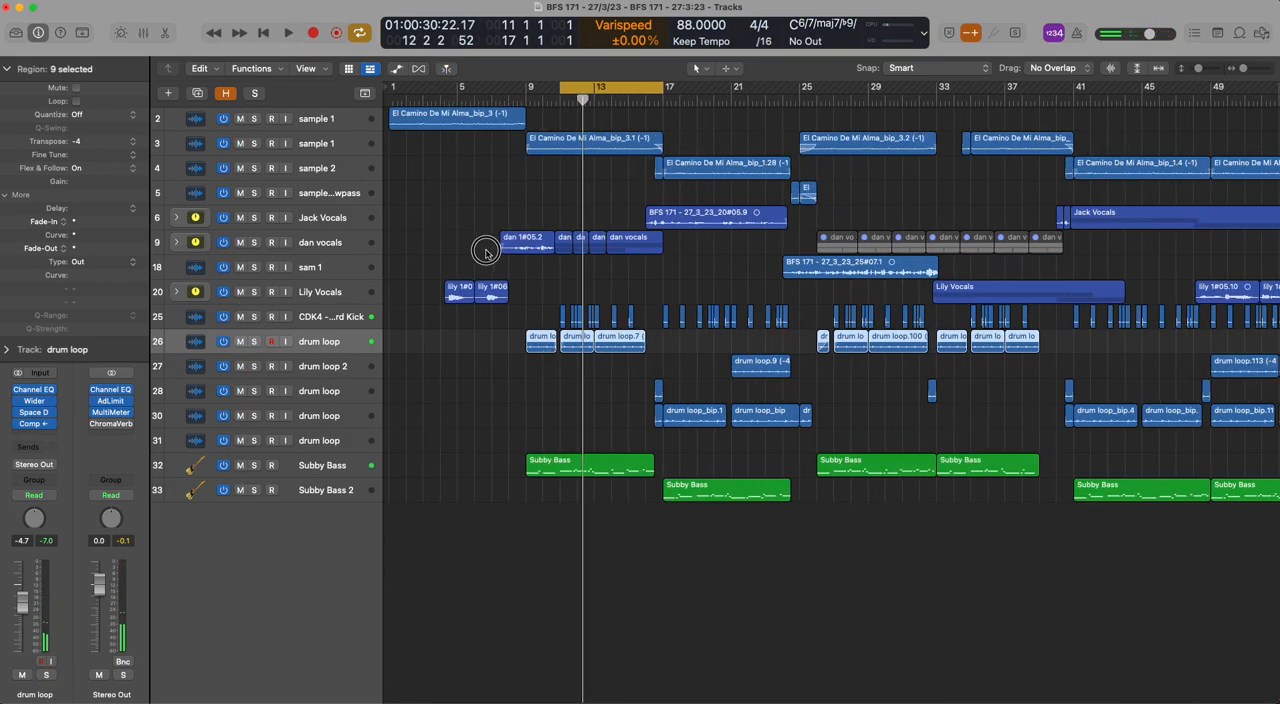
drag(486, 250, 630, 246)
click(253, 465)
key(space)
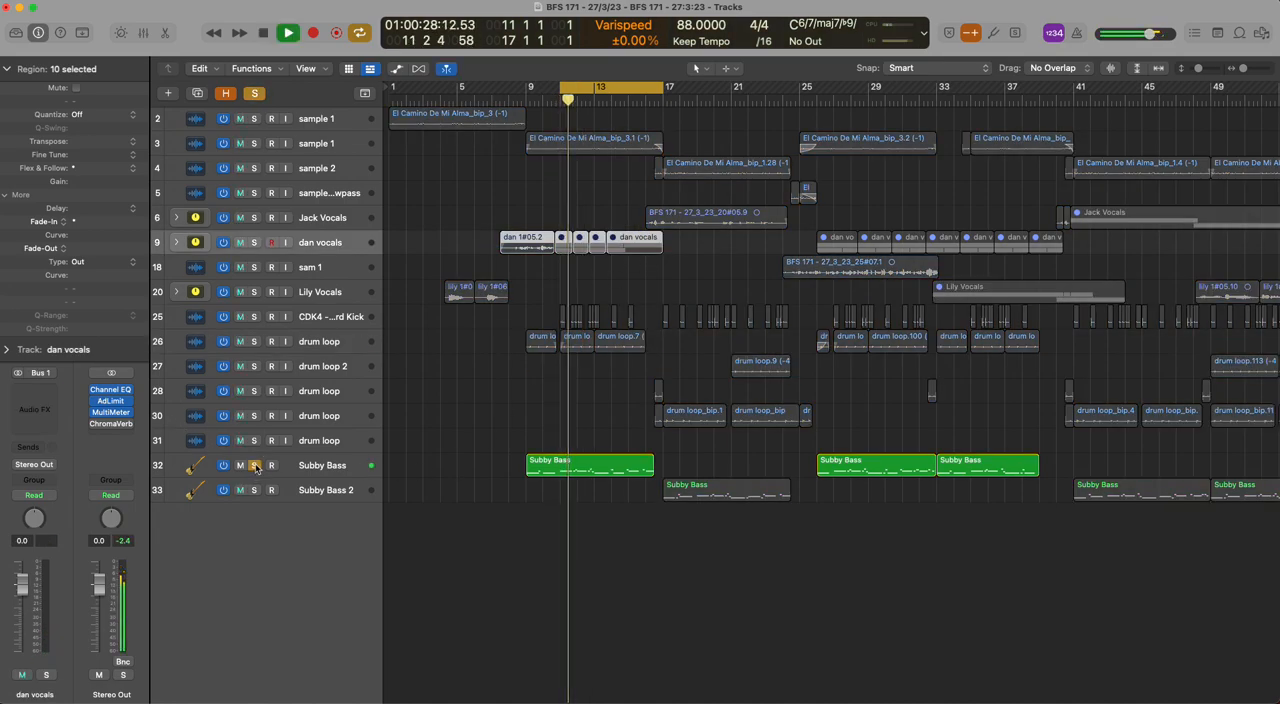
click(600, 84)
key(space)
Open the first Subby Bass region in the Piano Roll, audition its notes between bars 13 and 16, and close it with the solo cleared
double_click(630, 466)
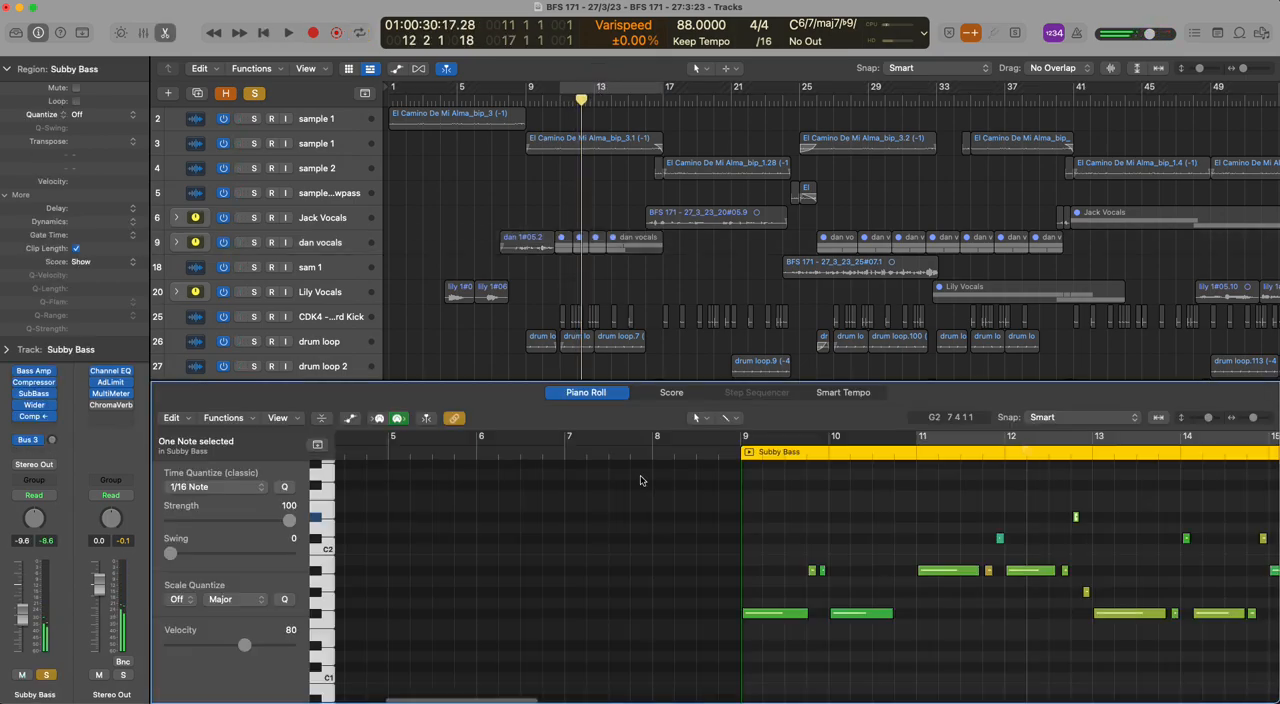
scroll(1051, 598, right, 5)
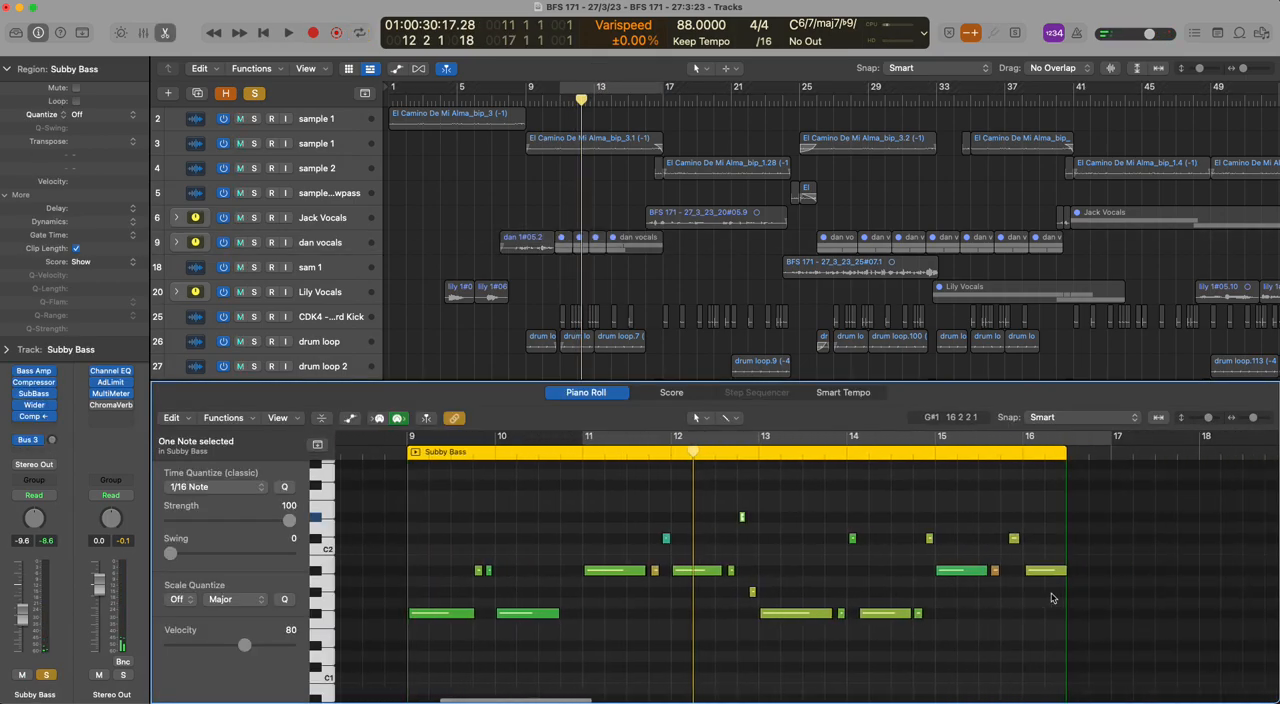
click(793, 614)
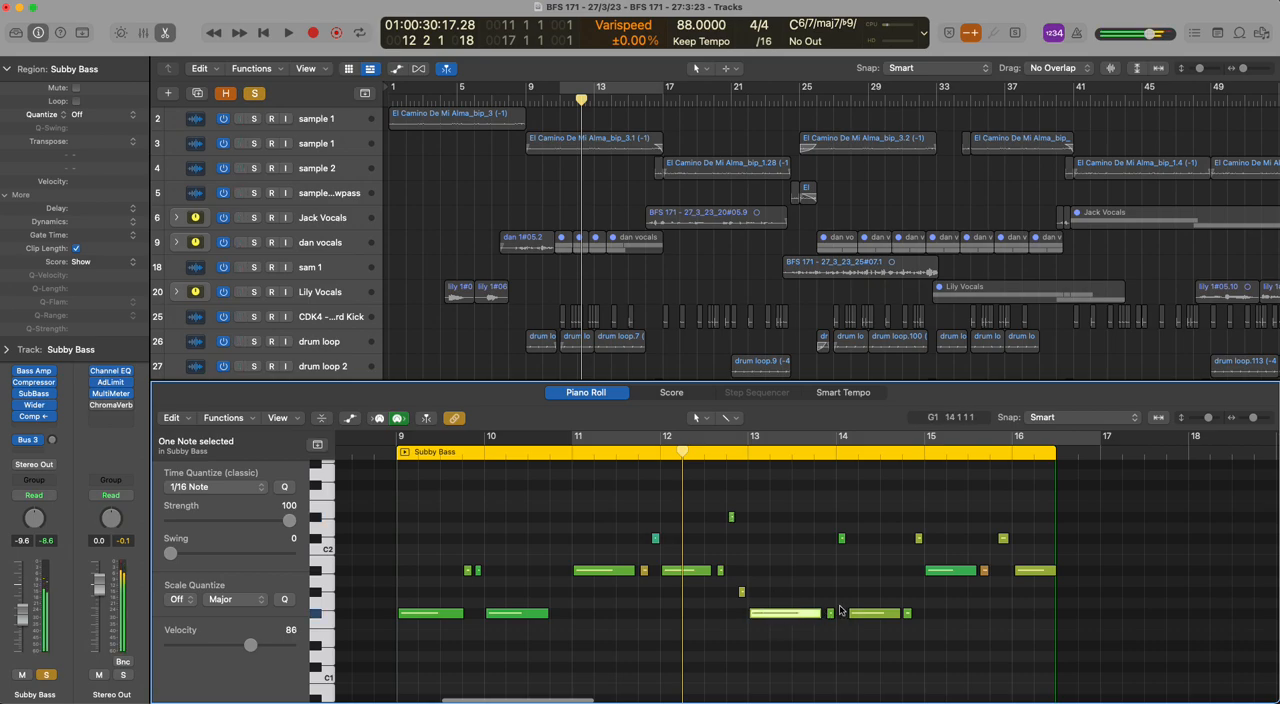
click(958, 571)
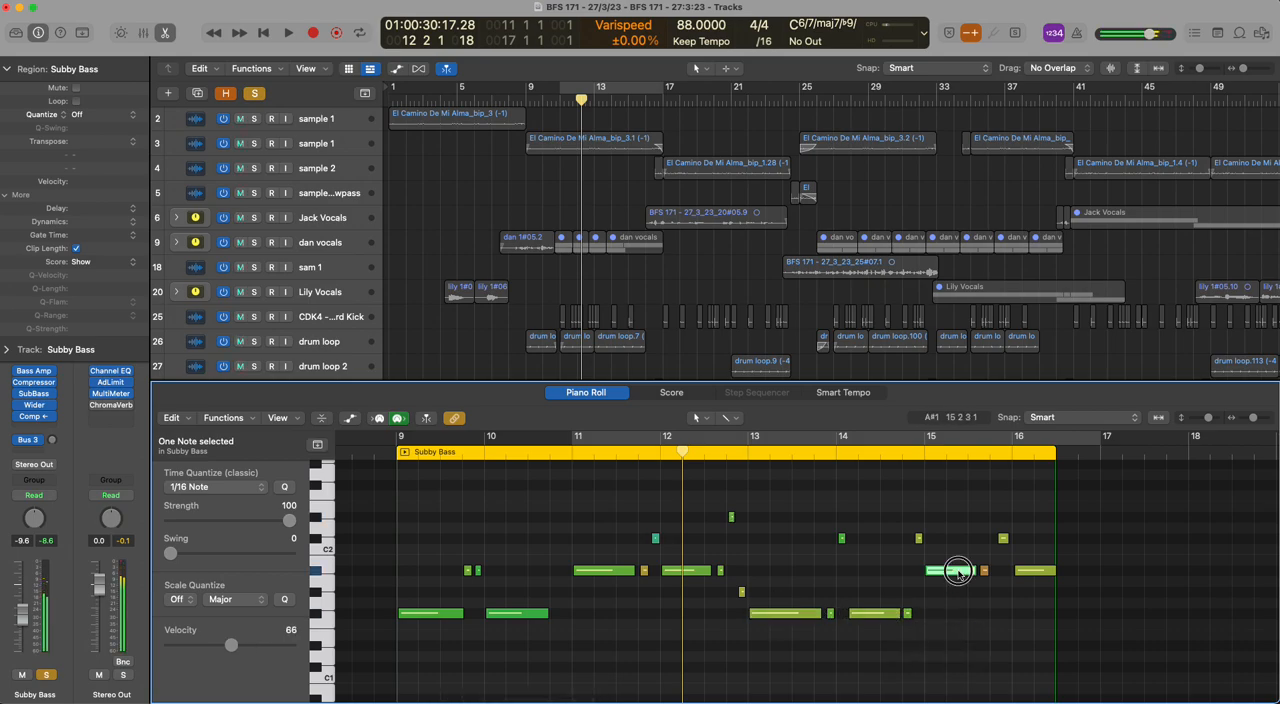
click(879, 634)
click(872, 612)
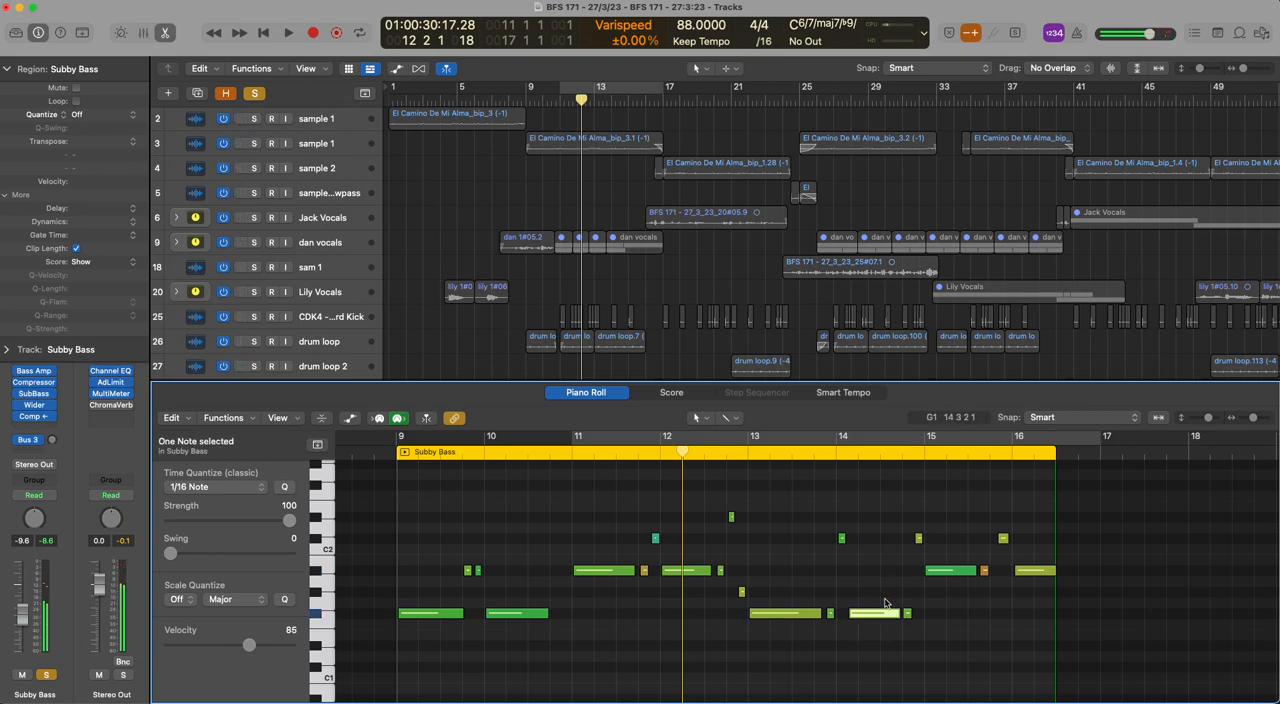
click(958, 571)
click(957, 537)
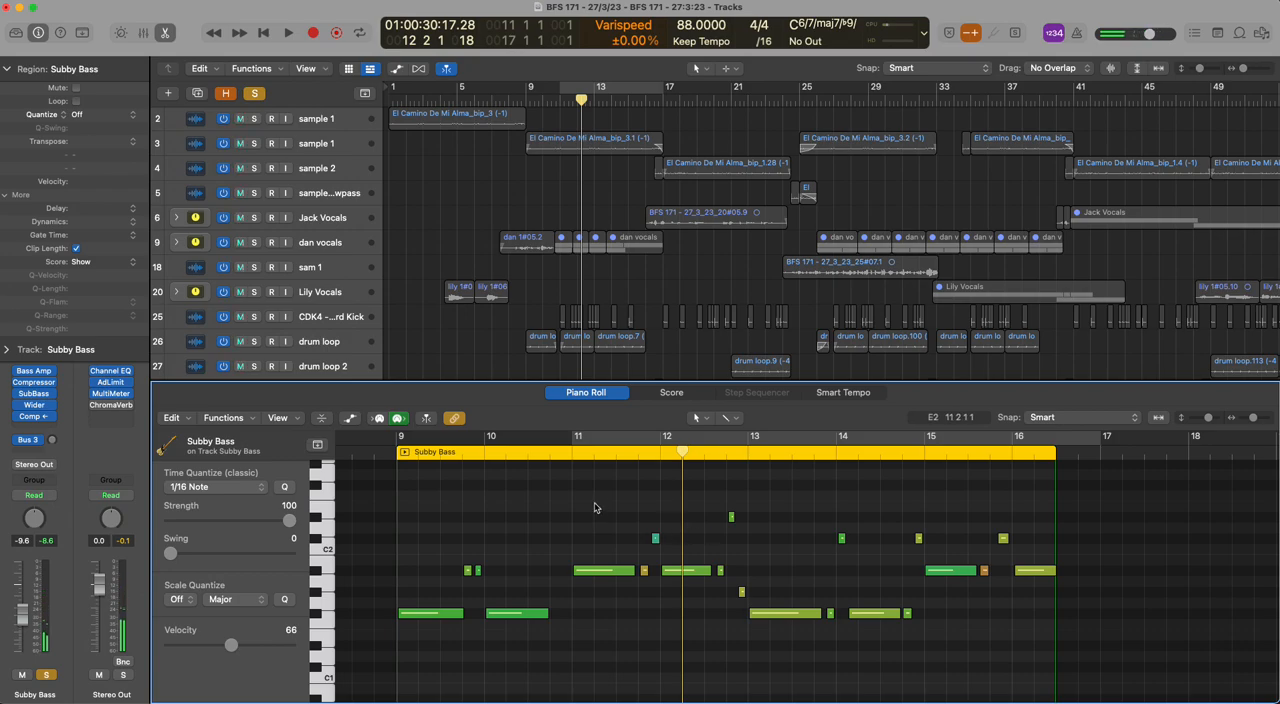
key(e)
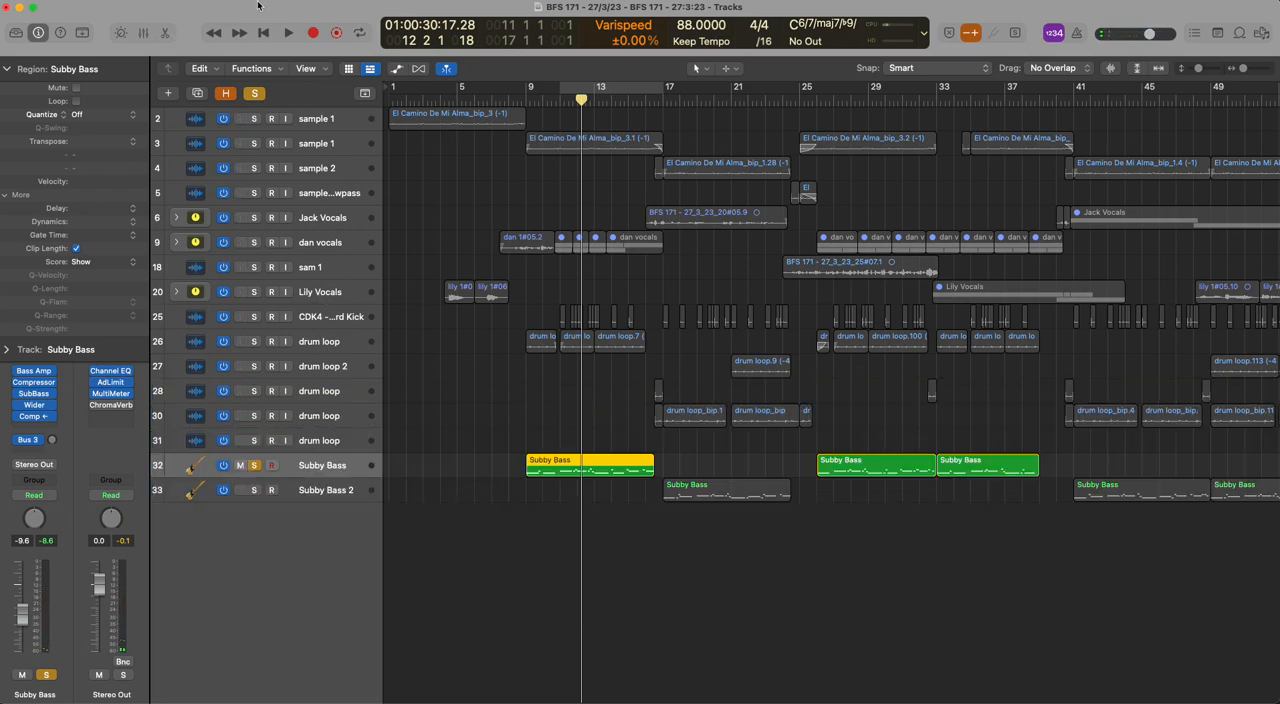
click(254, 93)
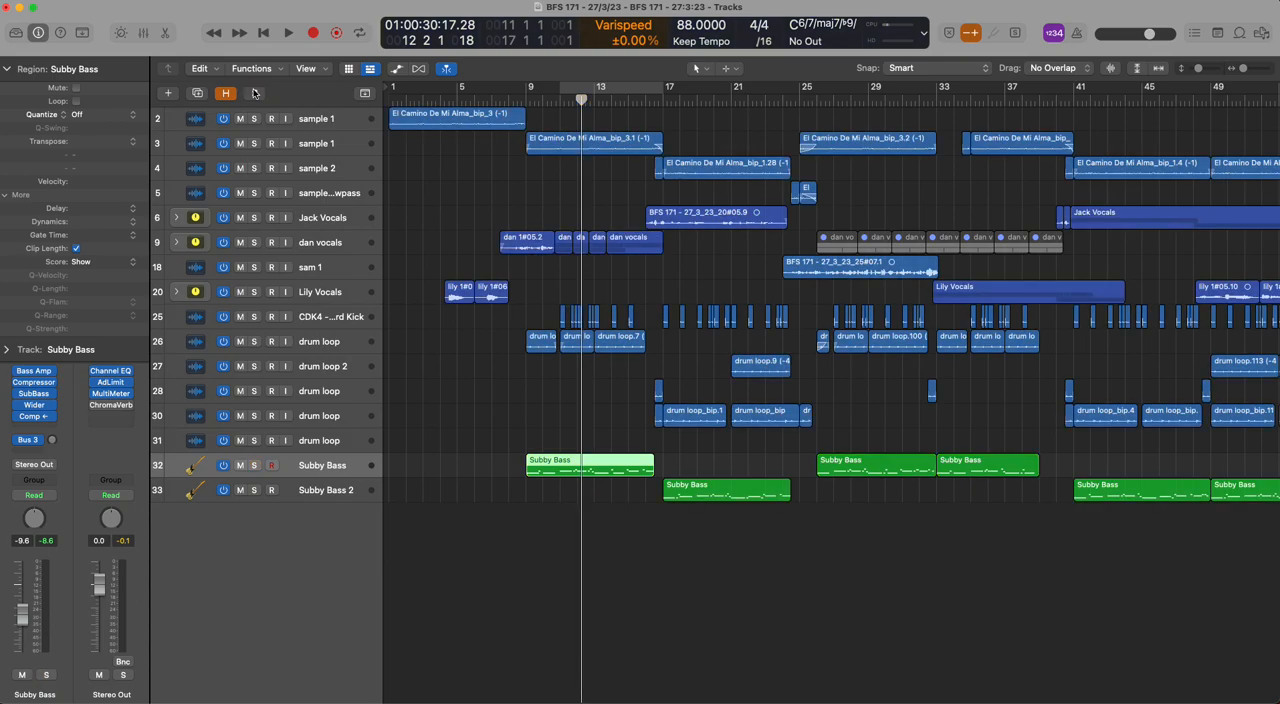
Solo sample 2, play it with bars 17 to 25 cycling, and clear the solo
drag(666, 90, 800, 90)
click(256, 168)
key(space)
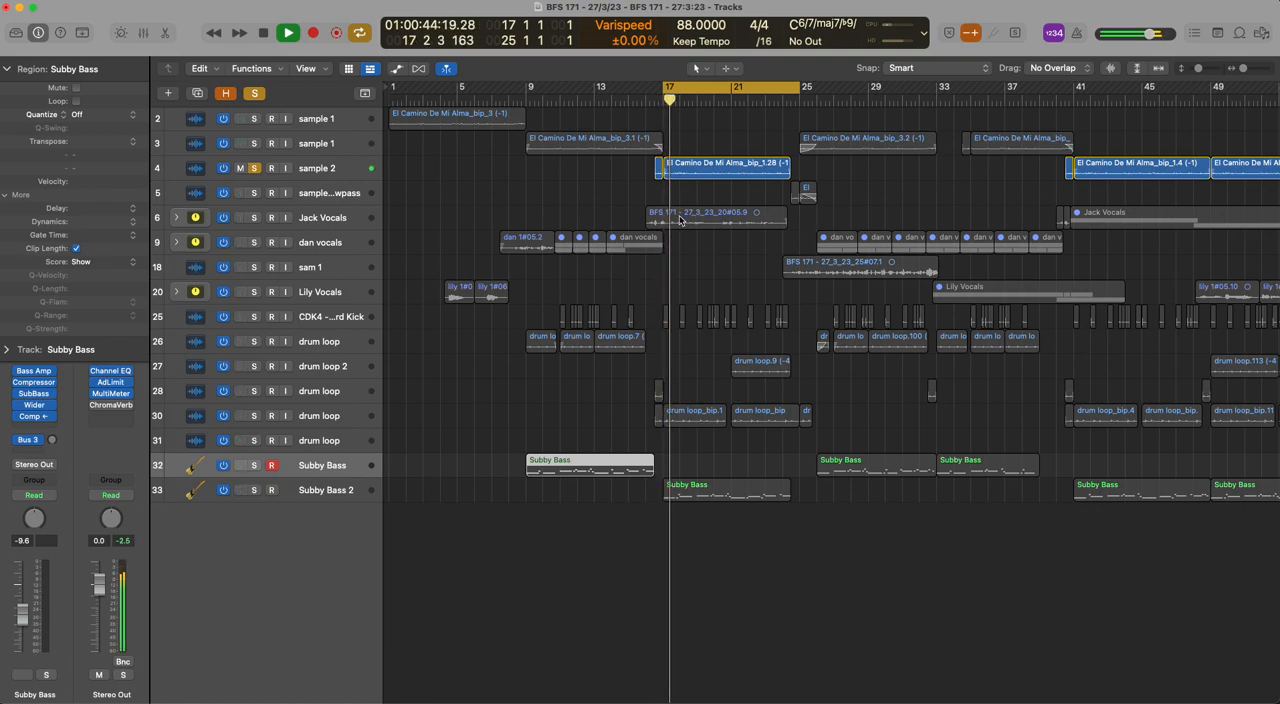
key(space)
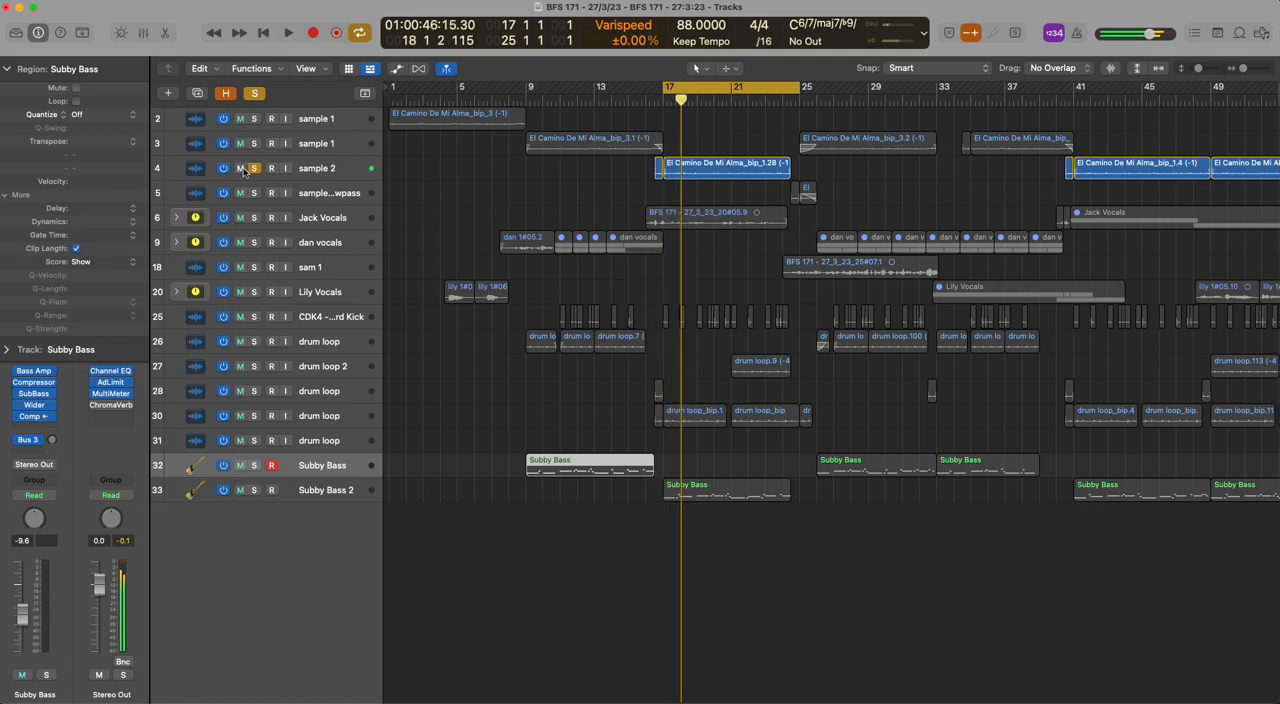
click(256, 168)
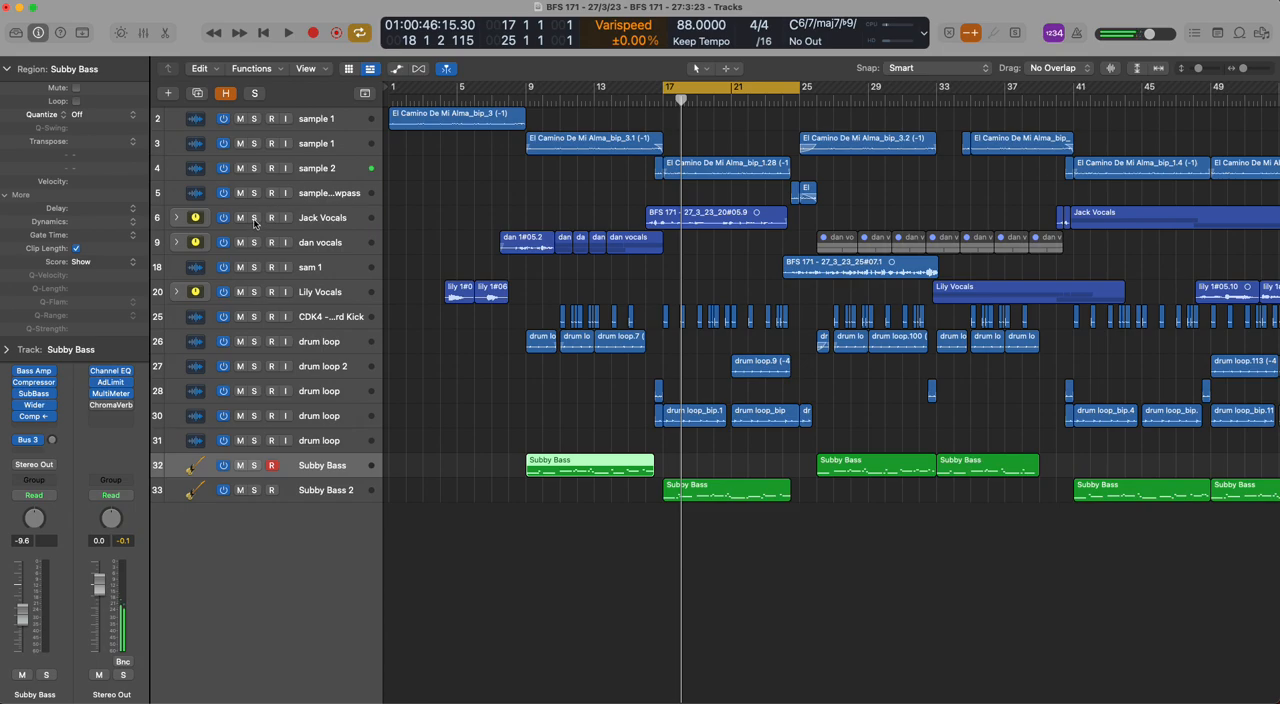
Solo the kick on track 25, play it from bar 17, and clear the solo
click(255, 317)
key(space)
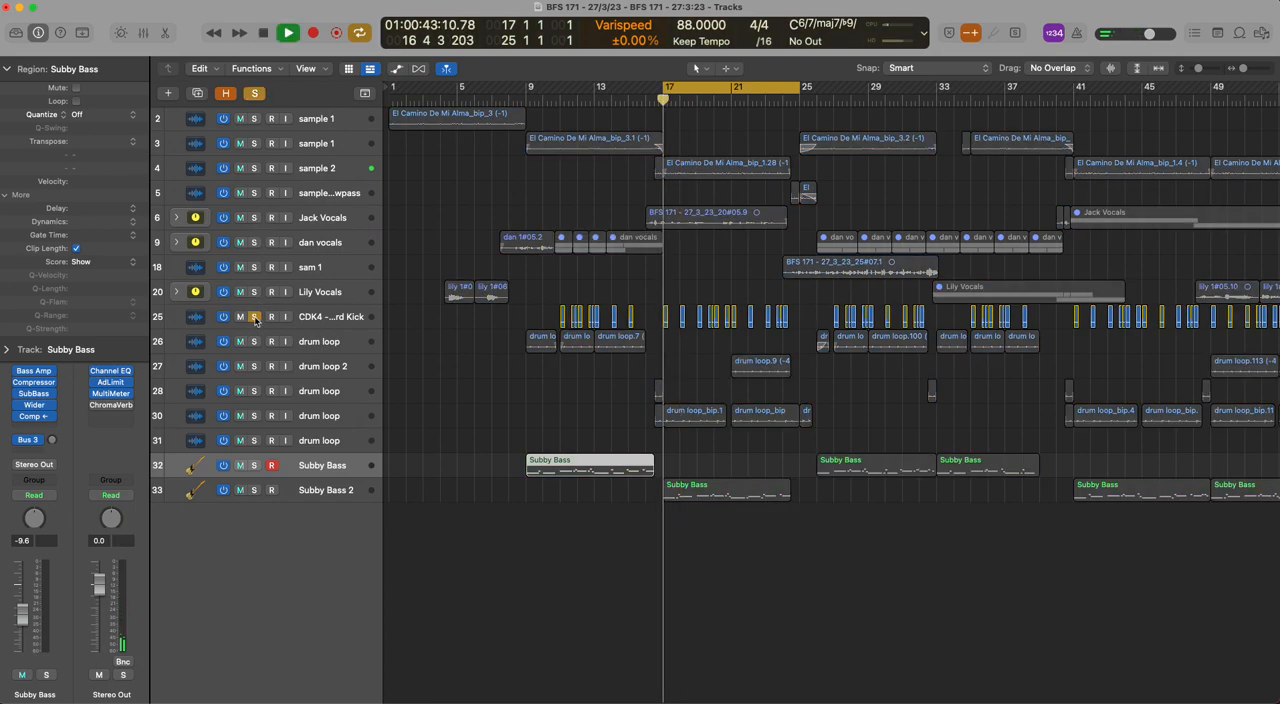
click(255, 318)
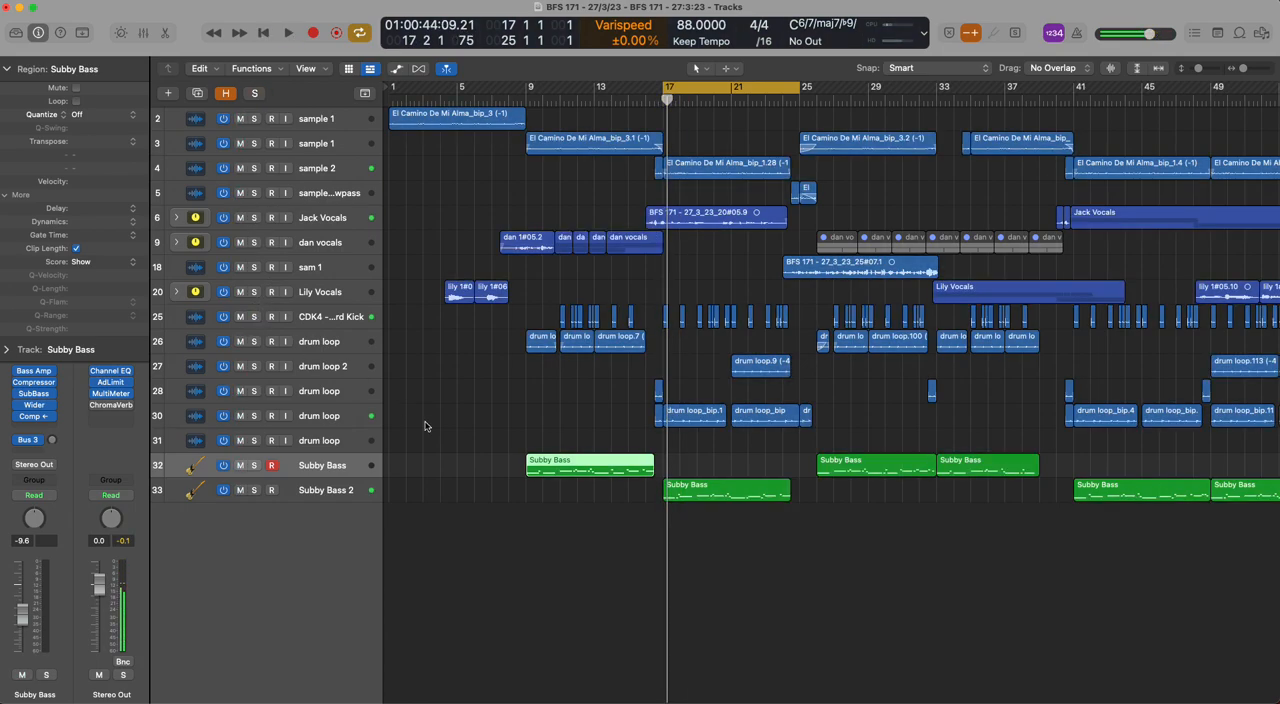
Solo the drum loop on track 30 and select its drum loop_bip.1 region at bar 17 for inspection
click(254, 416)
click(195, 414)
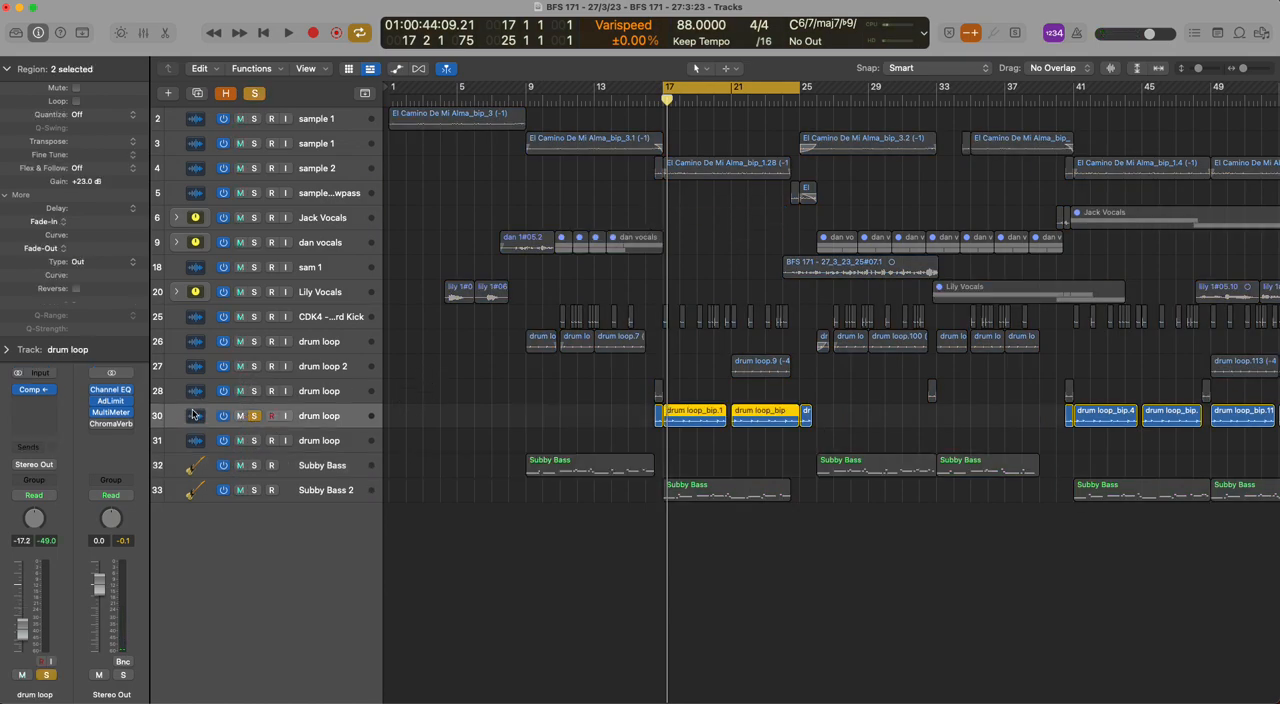
click(638, 426)
click(703, 424)
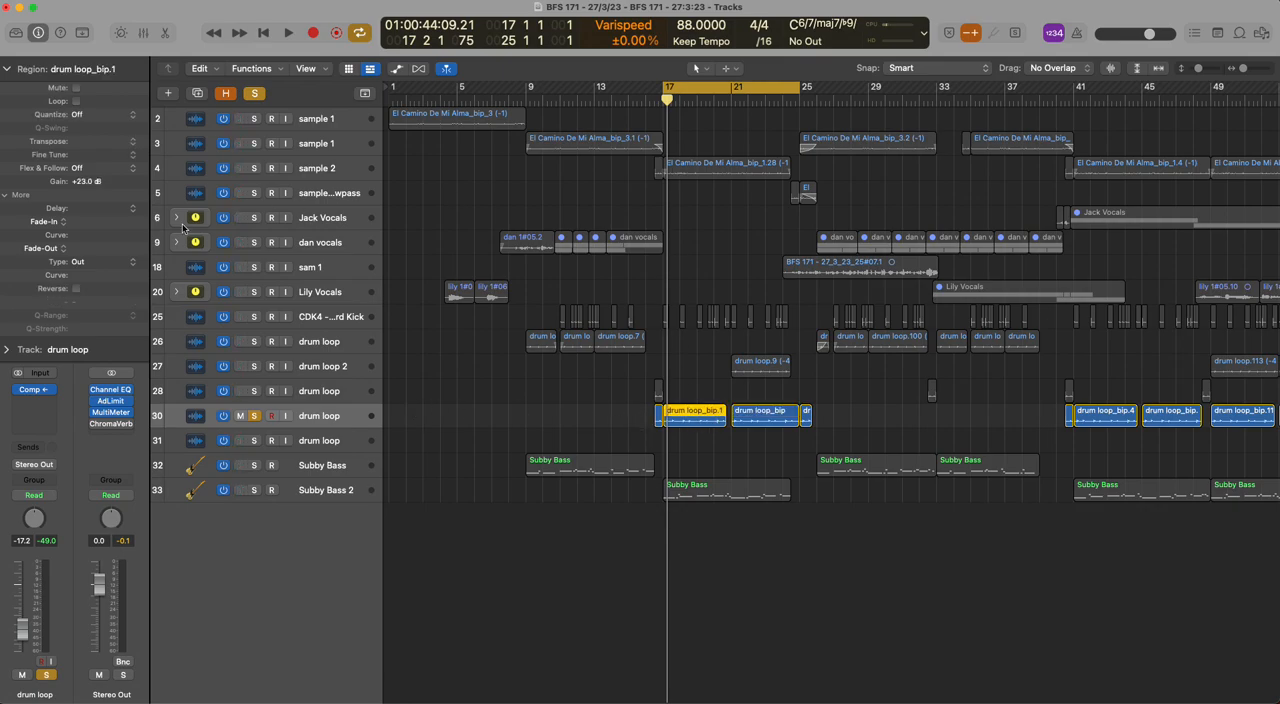
Reveal the hidden tracks and inspect the channel settings of both drum loop 2 tracks, 27 and 29
key(h)
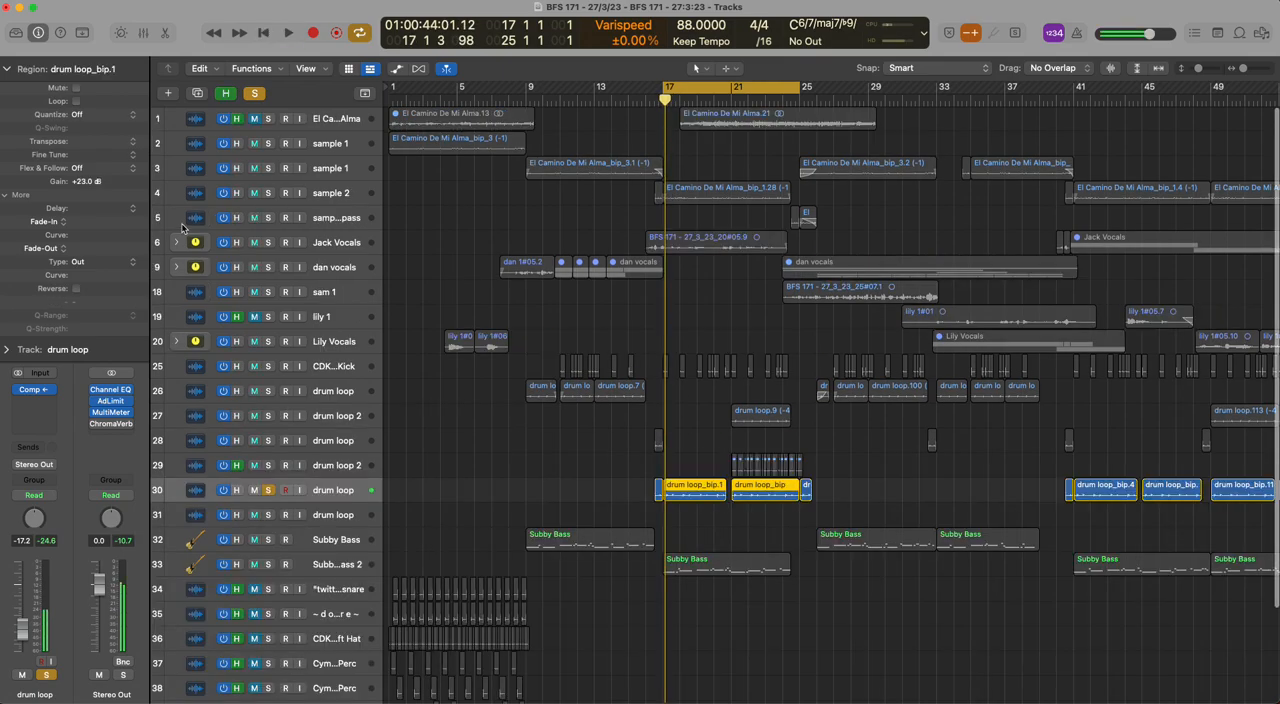
click(338, 415)
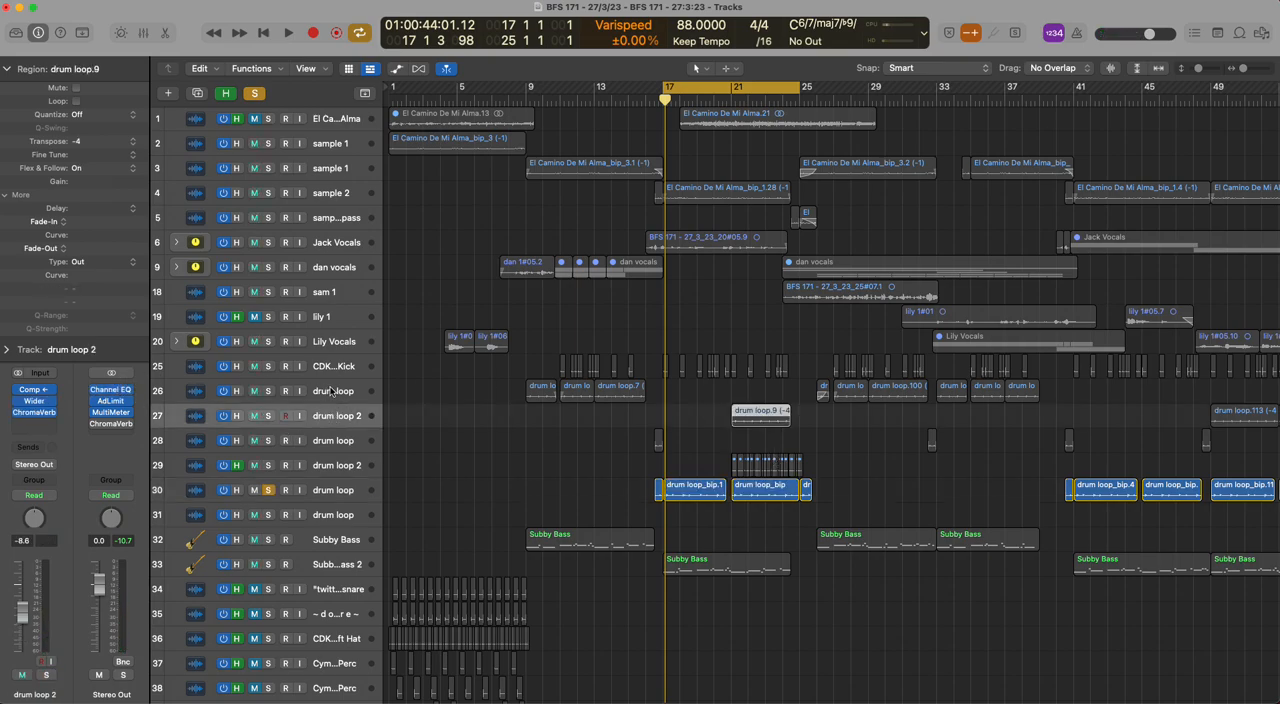
click(338, 465)
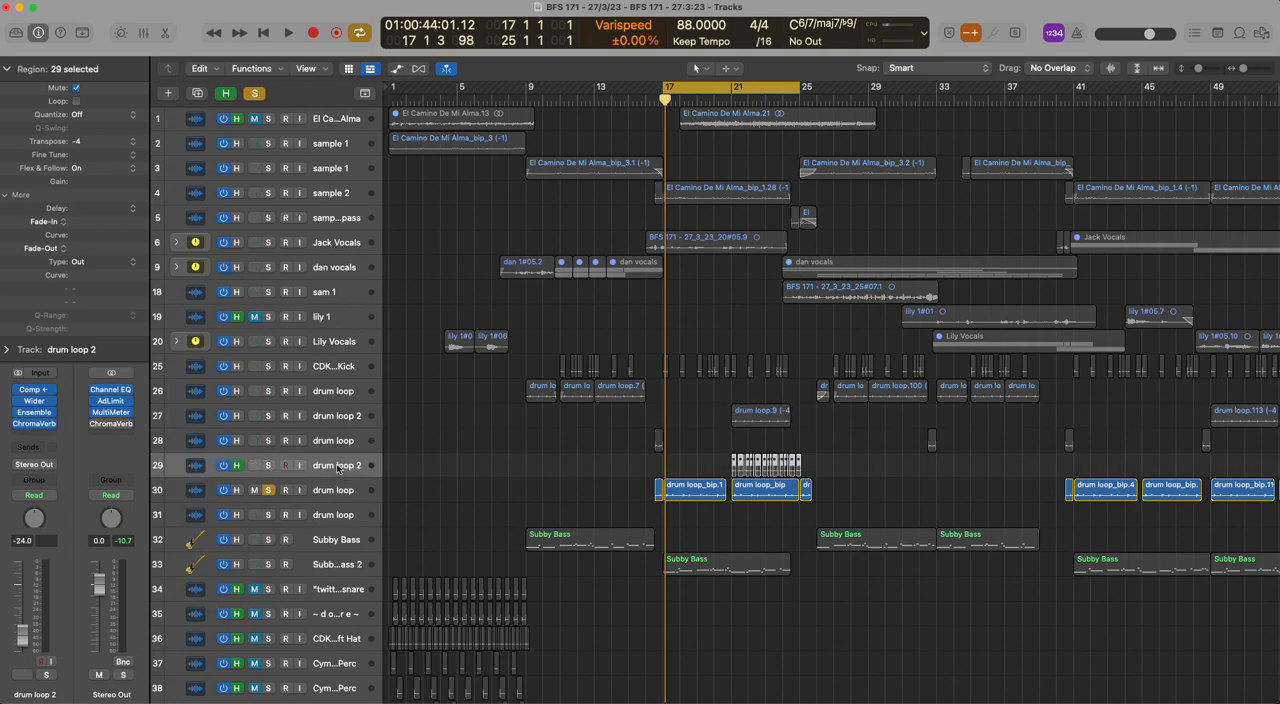
Play the soloed drum loop on track 30 within the bars 17 to 25 cycle and clear the solo
key(space)
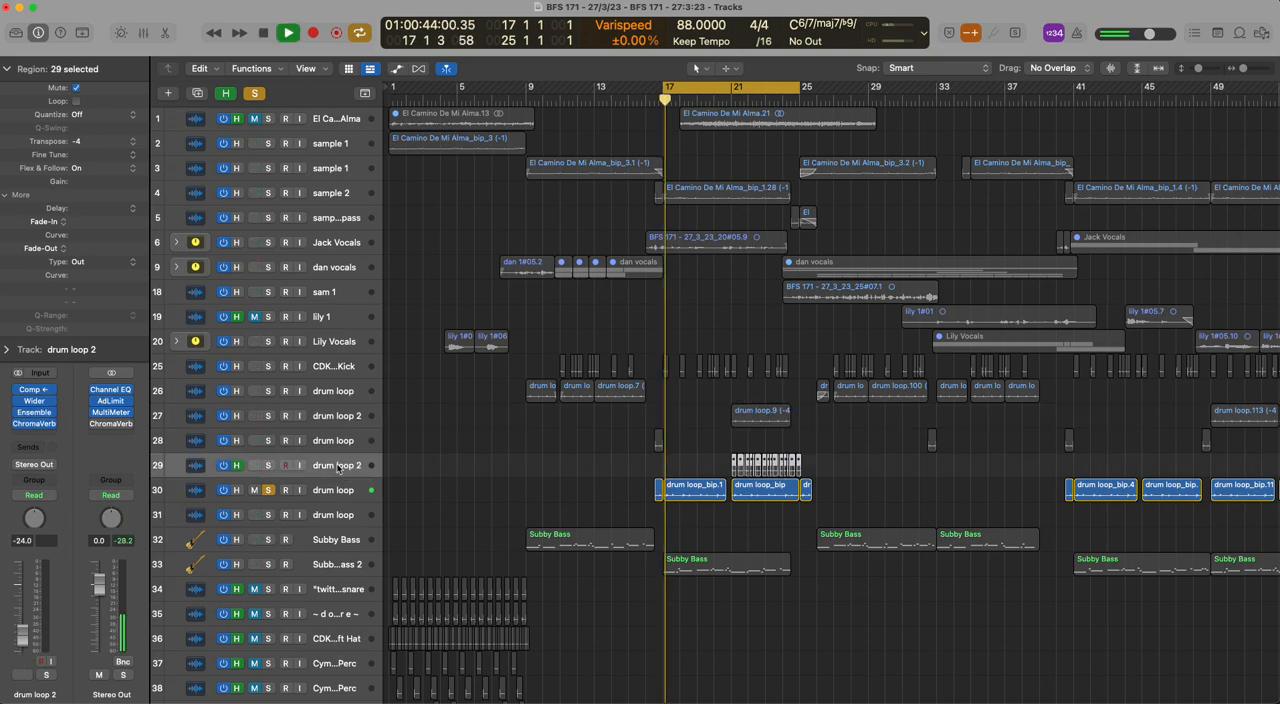
key(space)
click(255, 93)
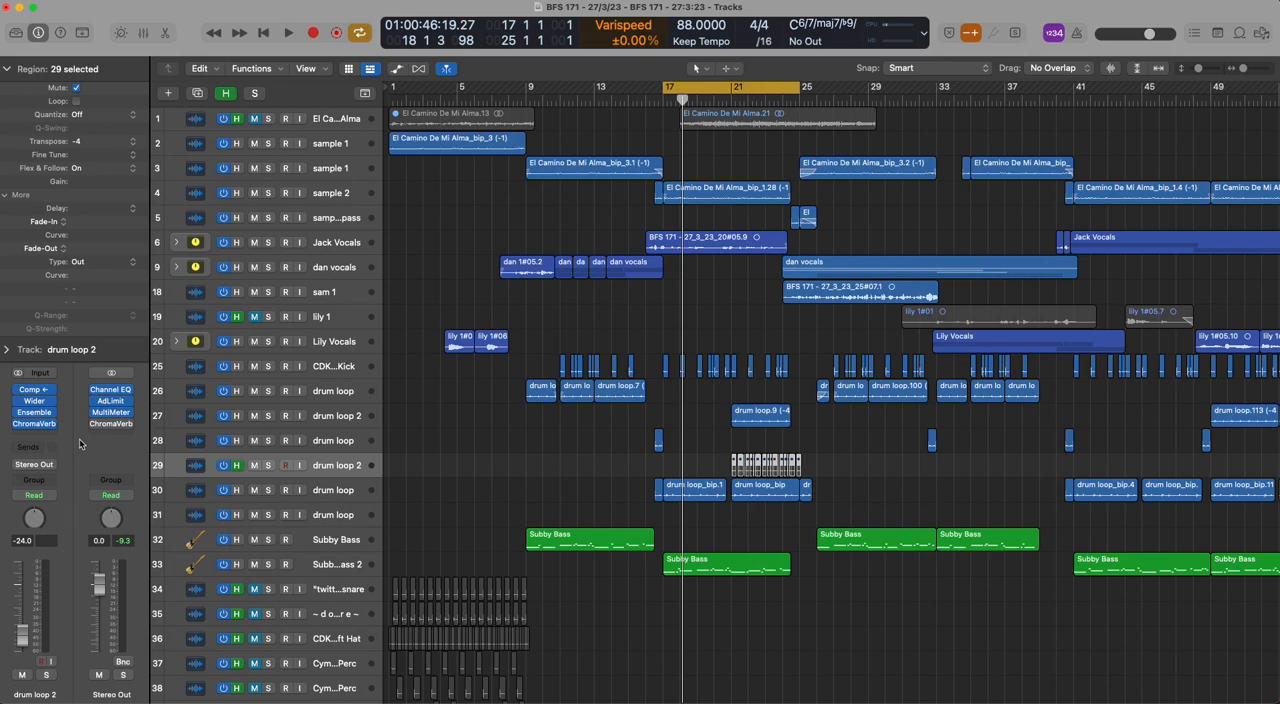
Conceal the hidden tracks, solo the track 30 drum loop again, and play its opening bars from bar 17
key(h)
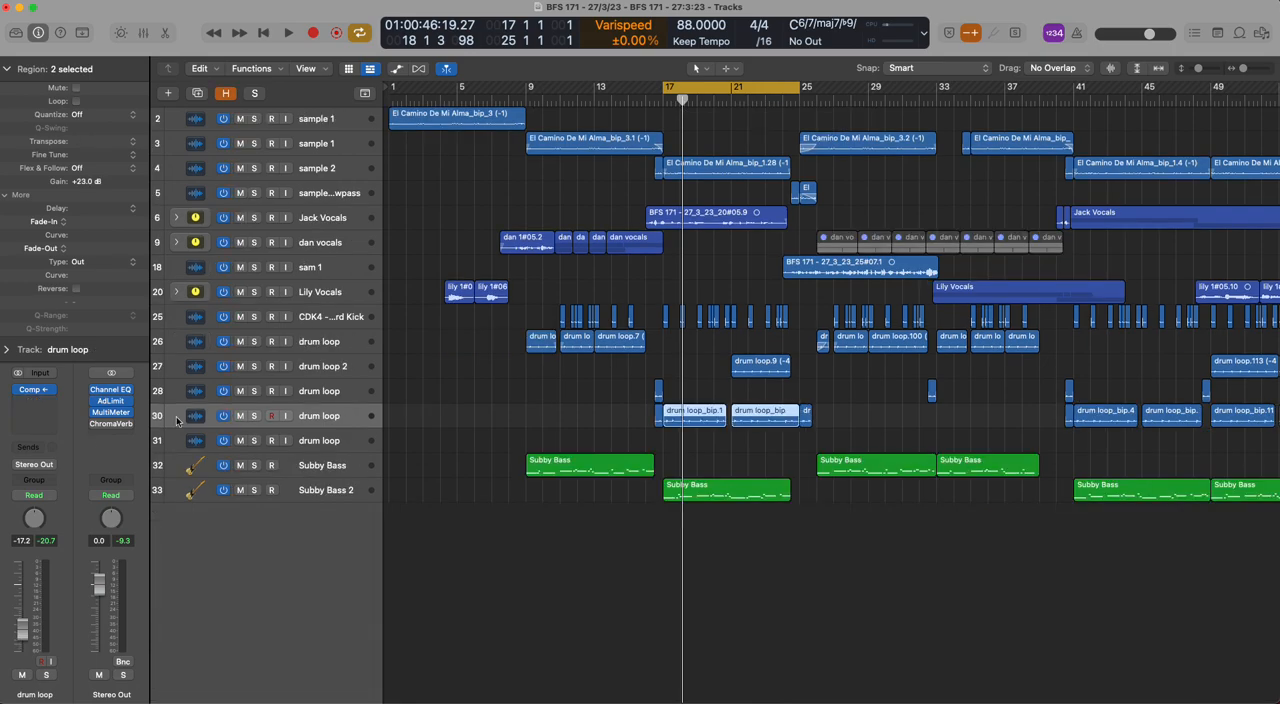
click(255, 416)
key(space)
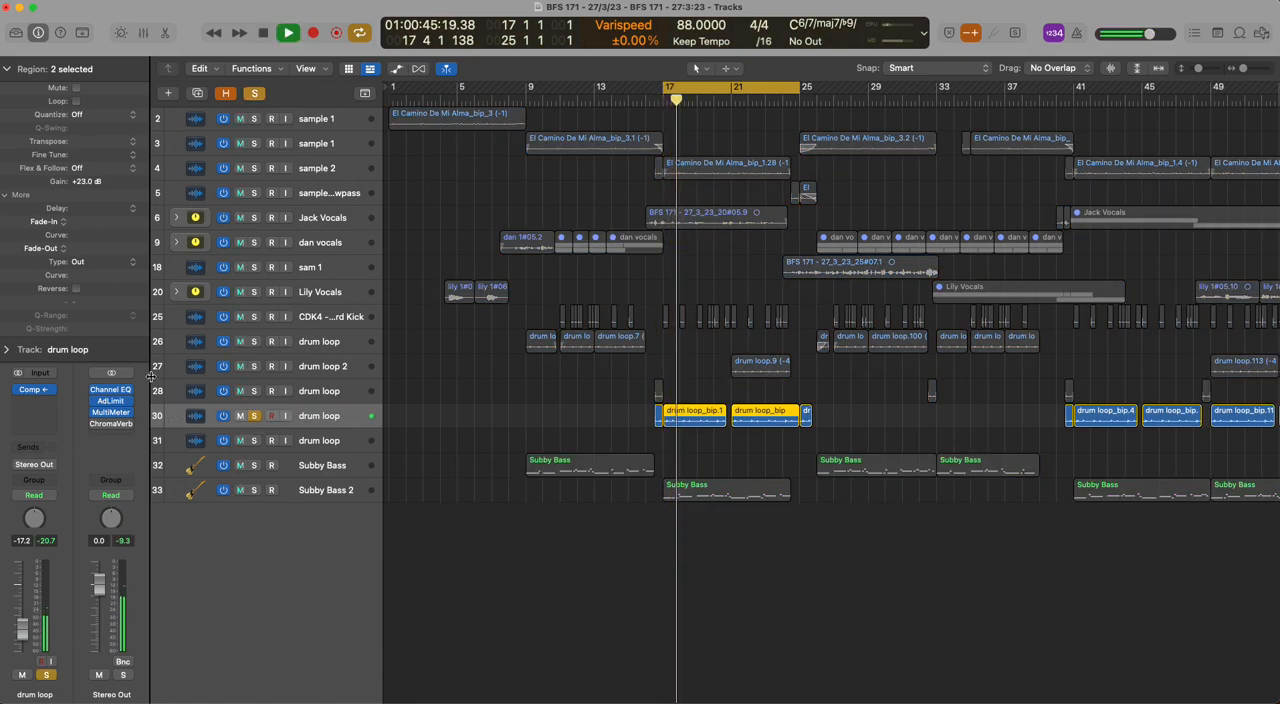
key(space)
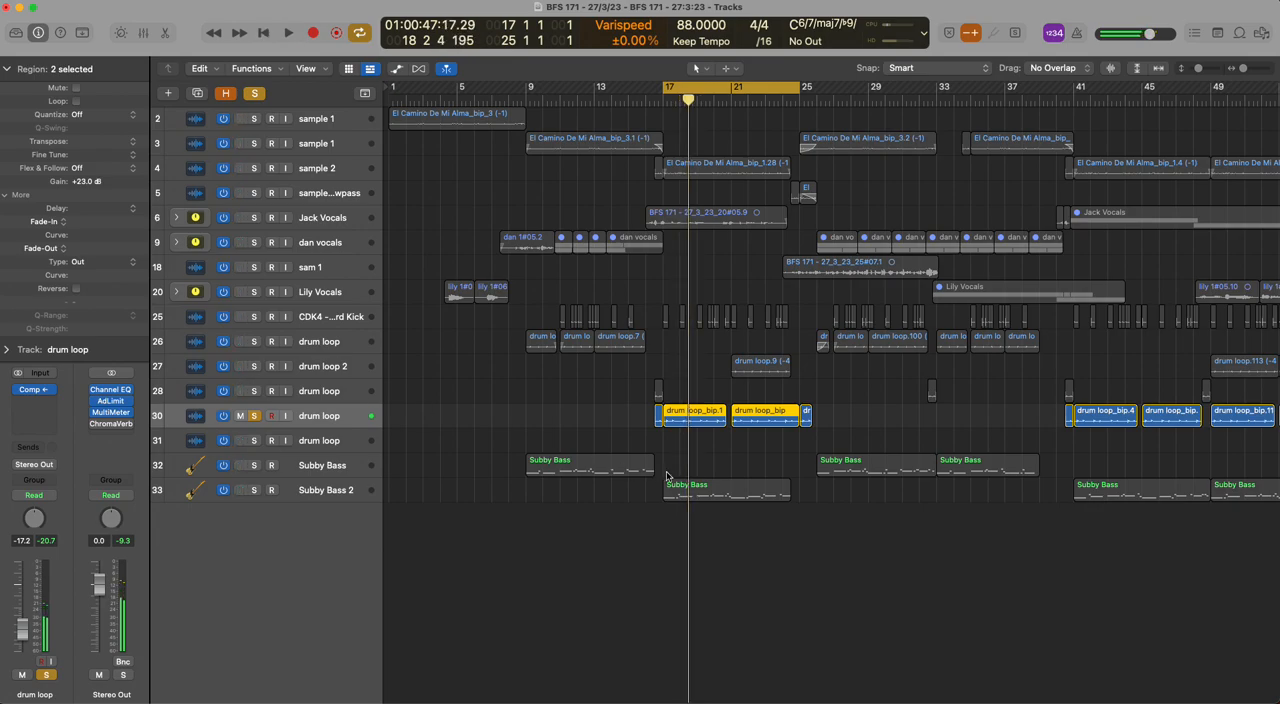
key(super+Right)
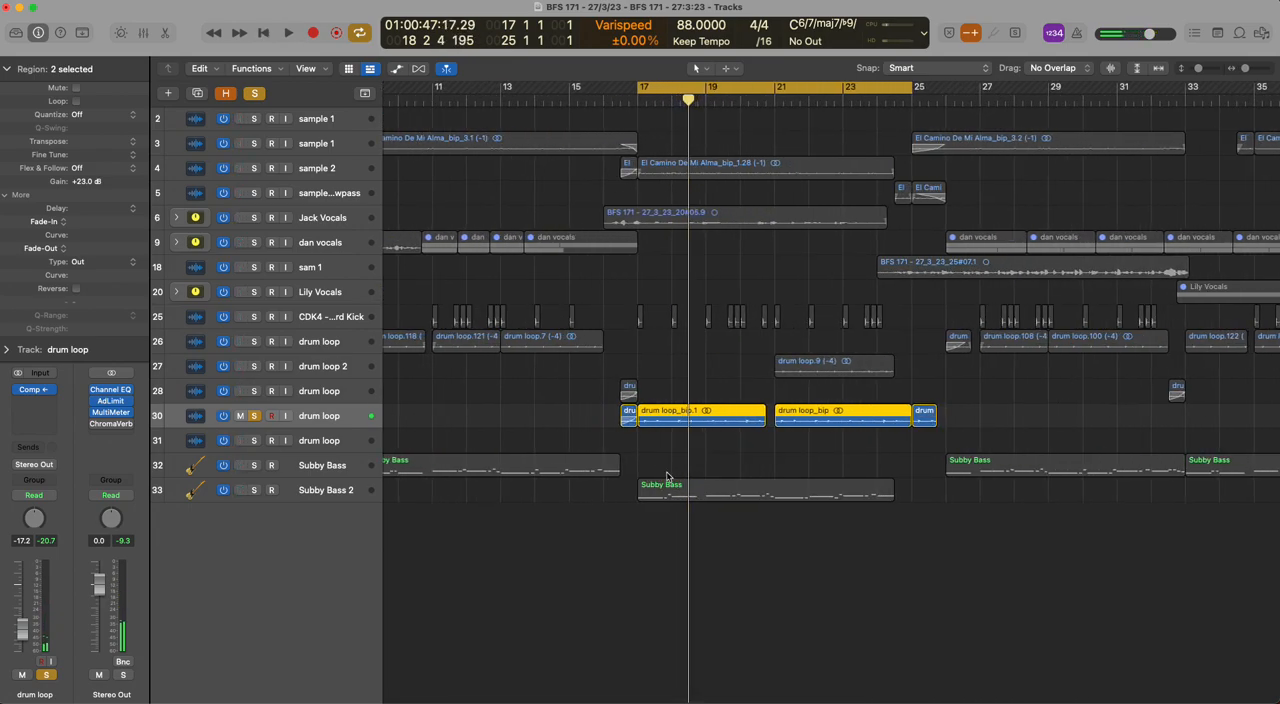
scroll(753, 447, right, 3)
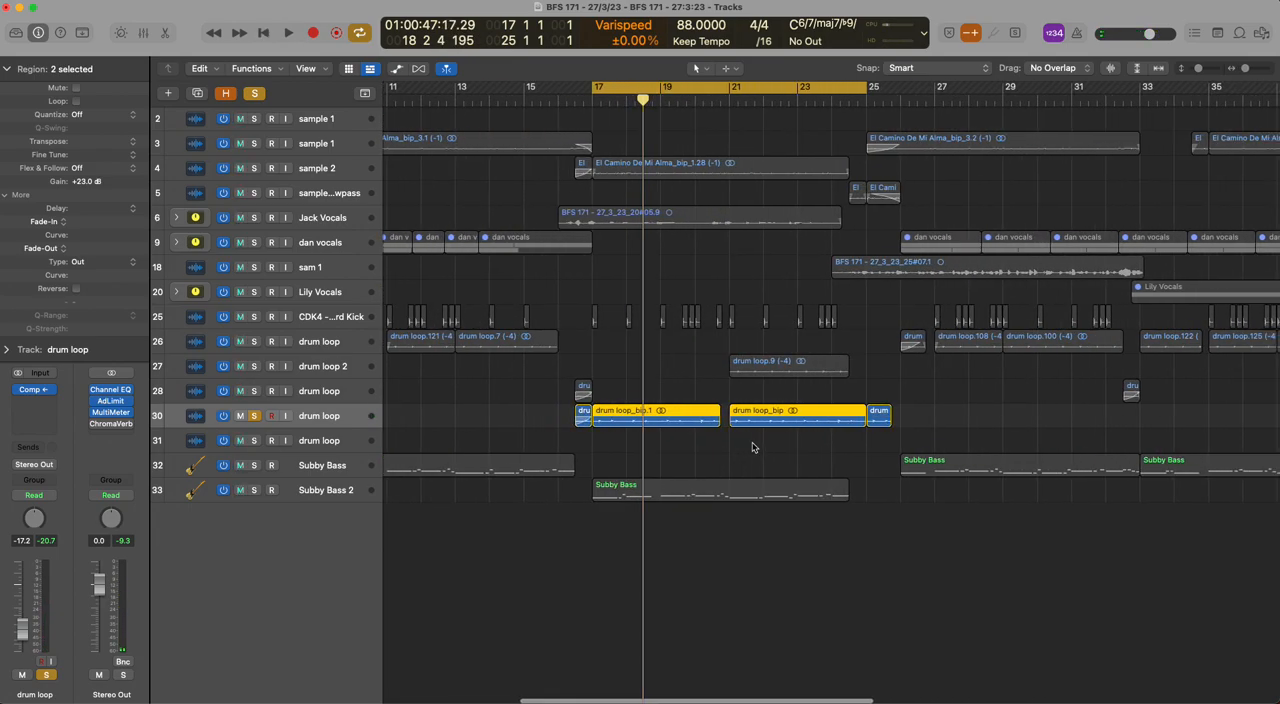
Play the soloed track 30 drum loop against the metronome from bar 17
key(shift+space)
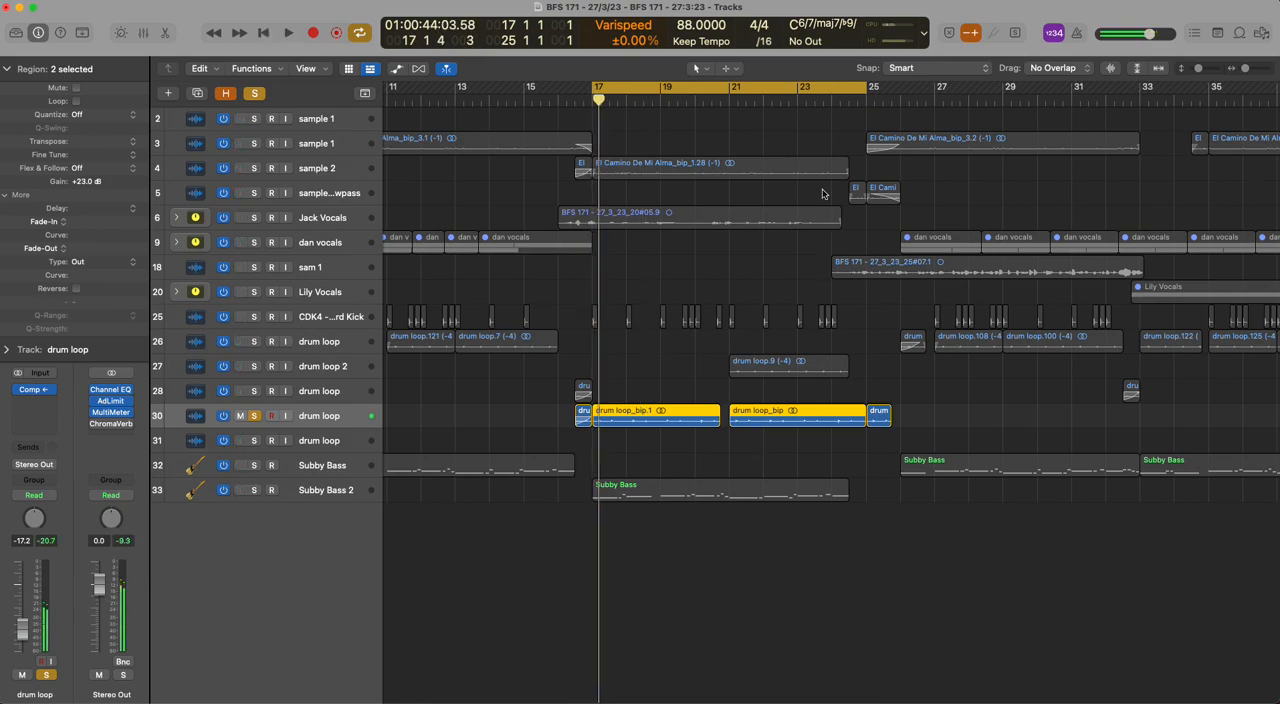
click(1079, 35)
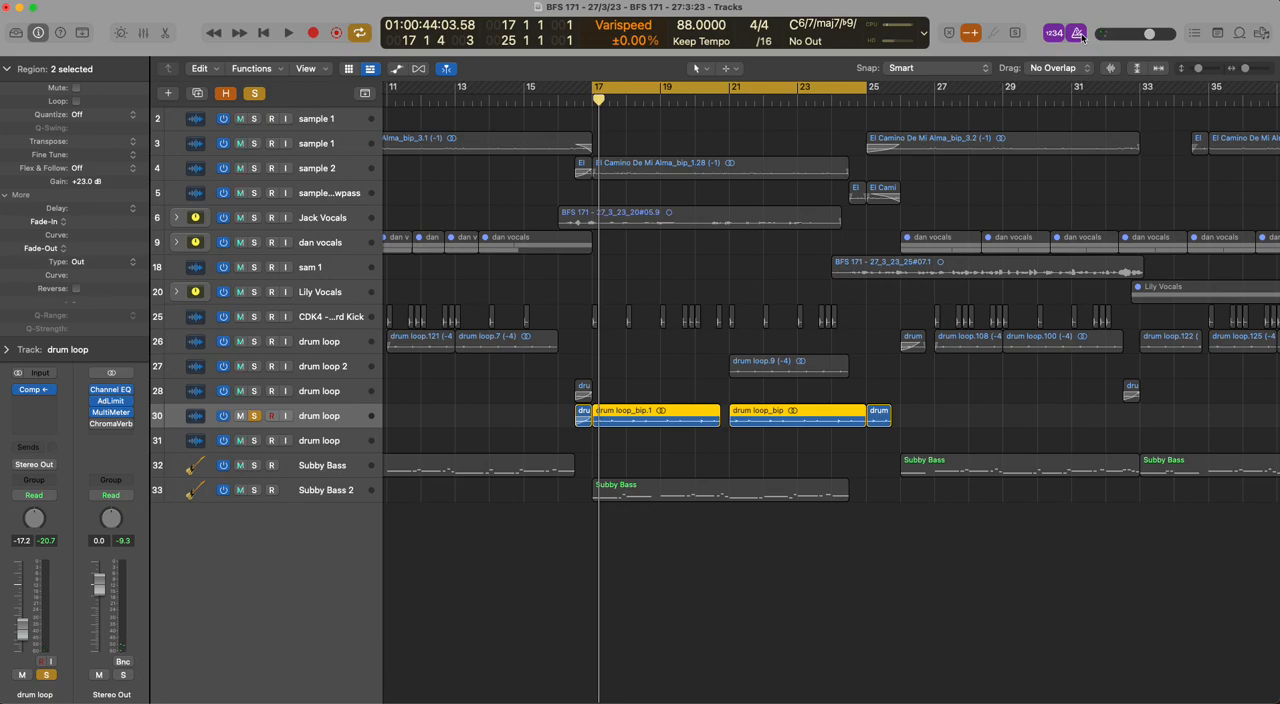
key(space)
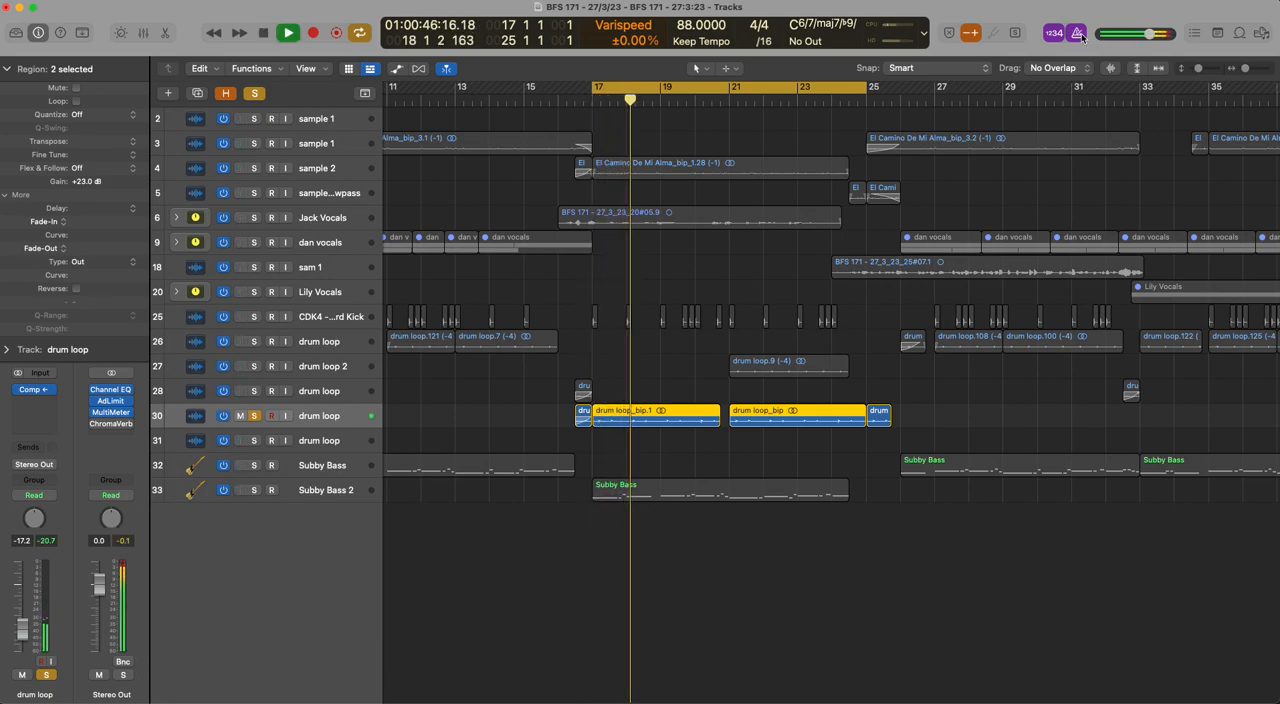
key(space)
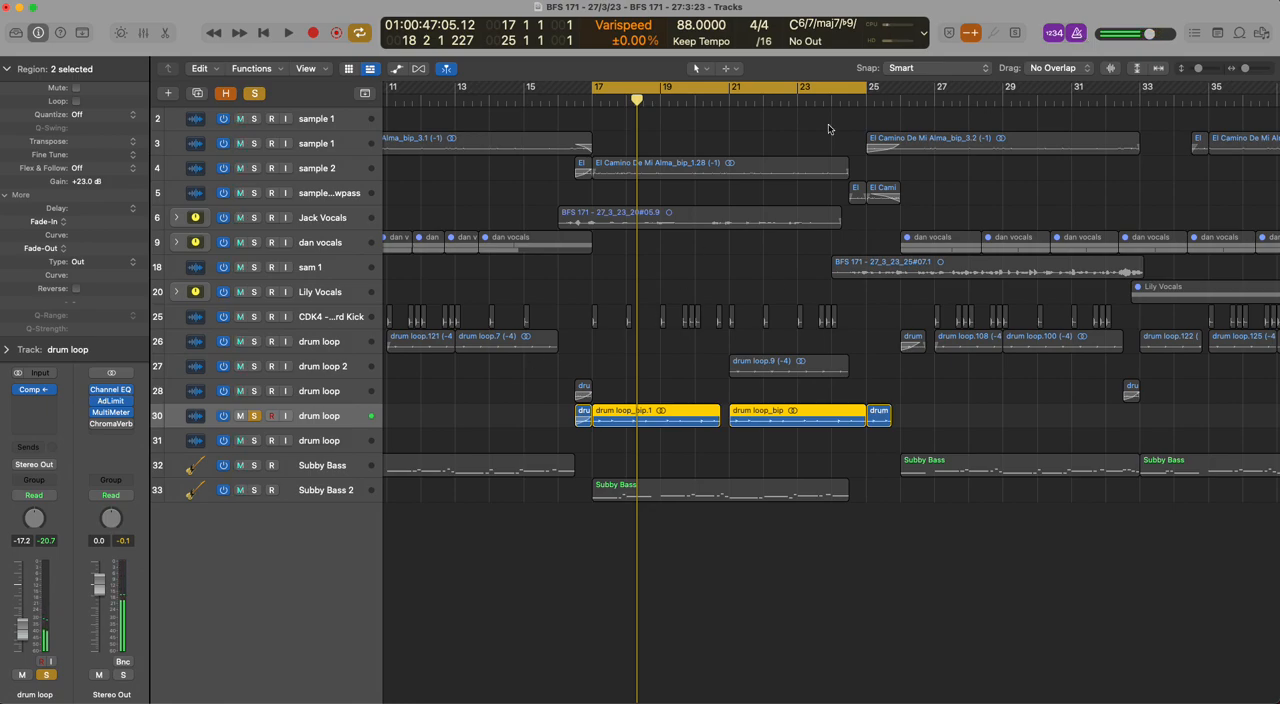
Set the cycle range to bars 21 to 25, solo drum loop 2 on track 27 alongside track 30, and play both
drag(731, 90, 836, 90)
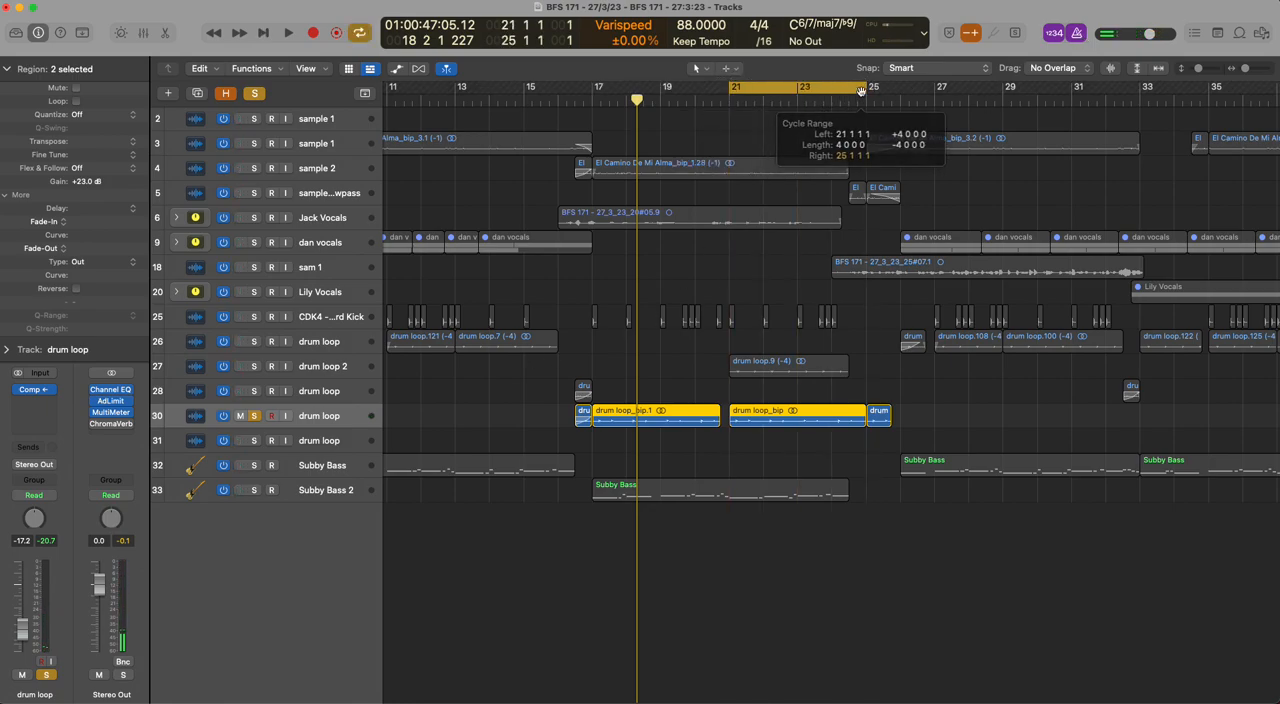
click(255, 366)
key(c)
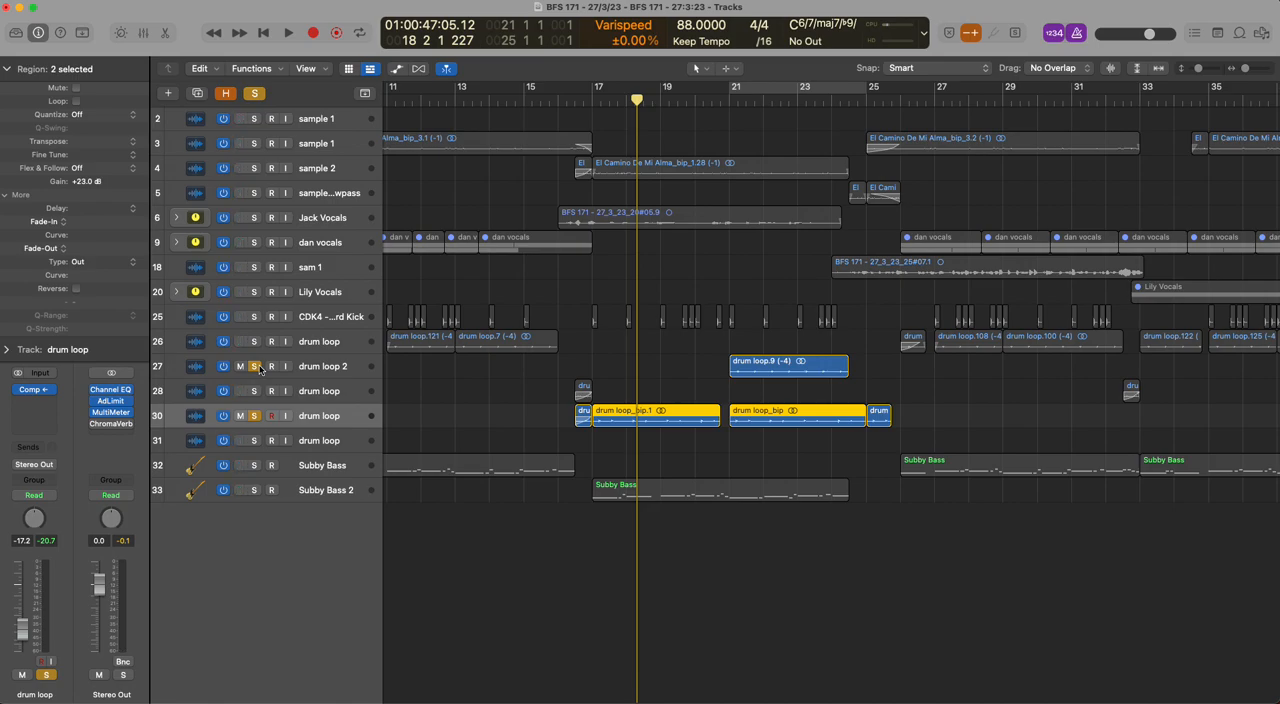
key(c)
key(space)
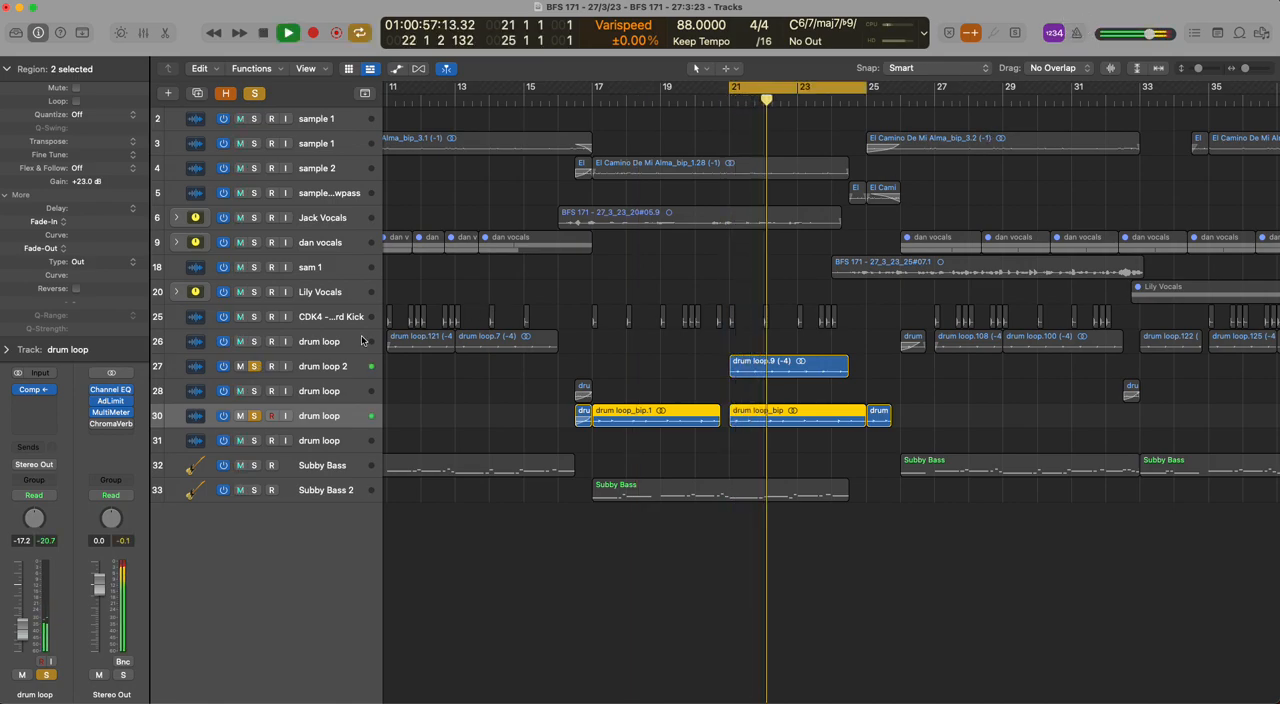
Compare the playing loops with and without drum loop 2 soloed, stop playback and clear the solos on tracks 27 and 30
click(255, 366)
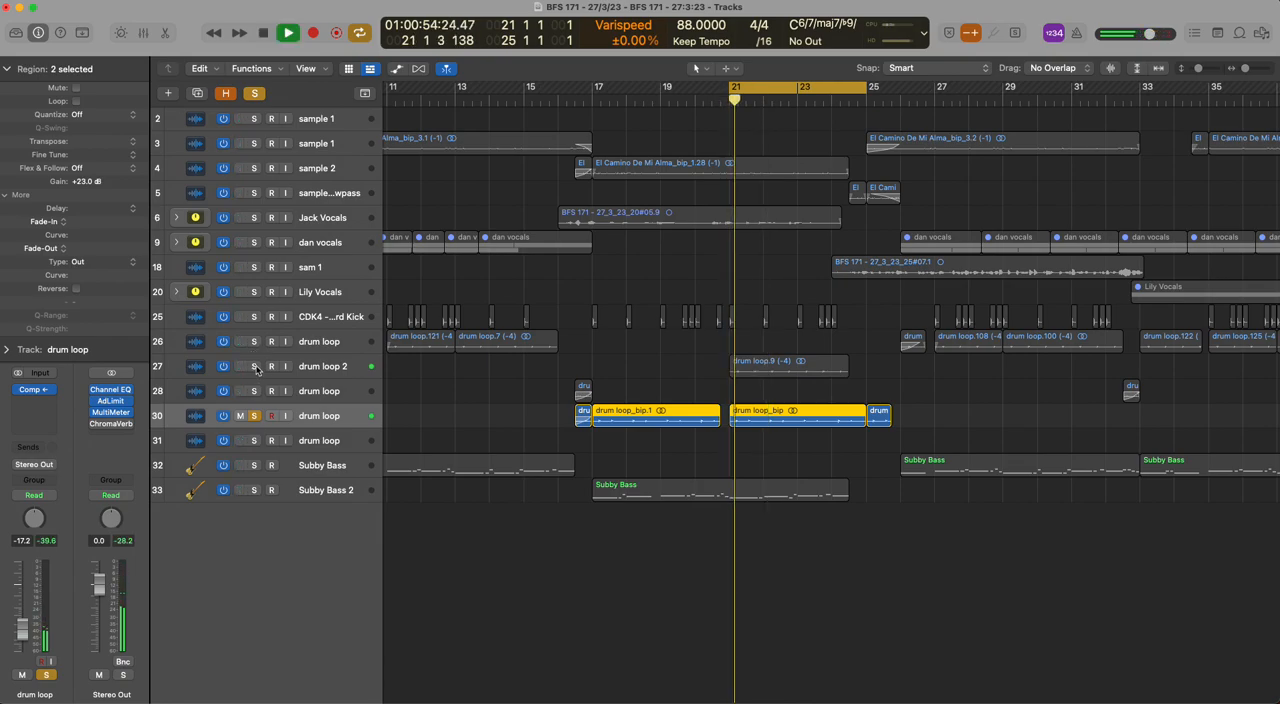
click(255, 366)
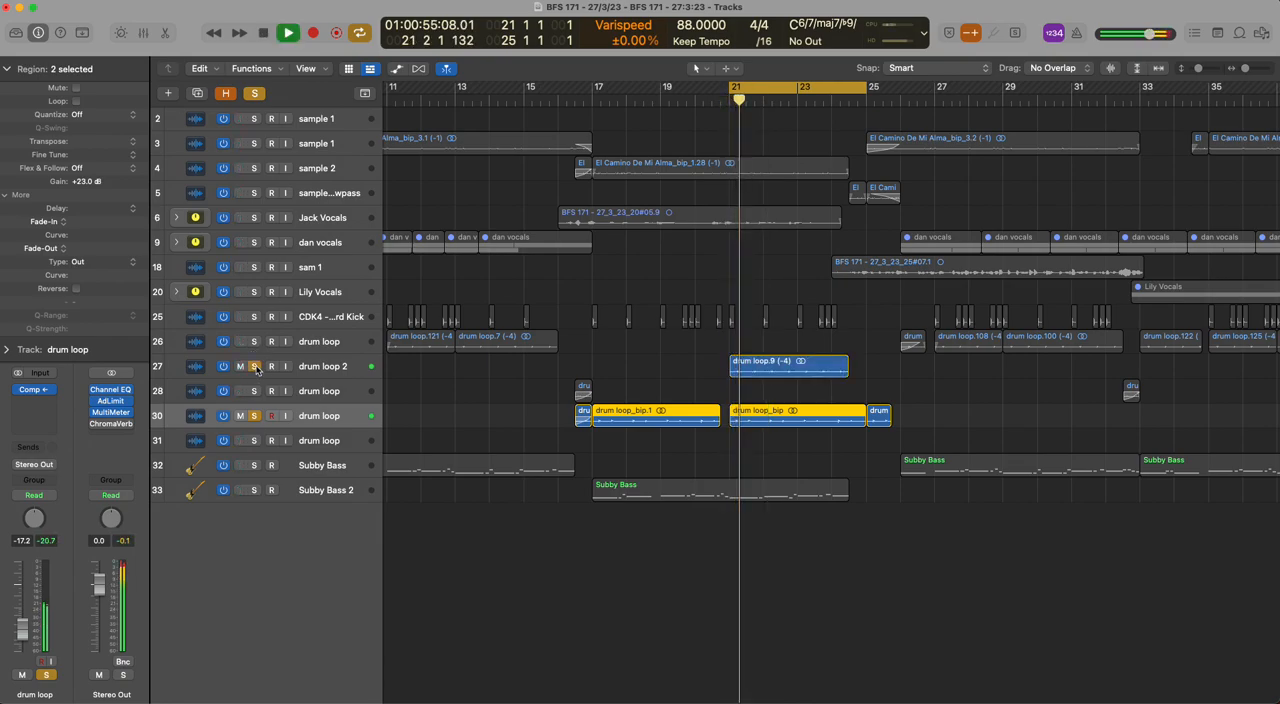
key(space)
drag(256, 368, 266, 419)
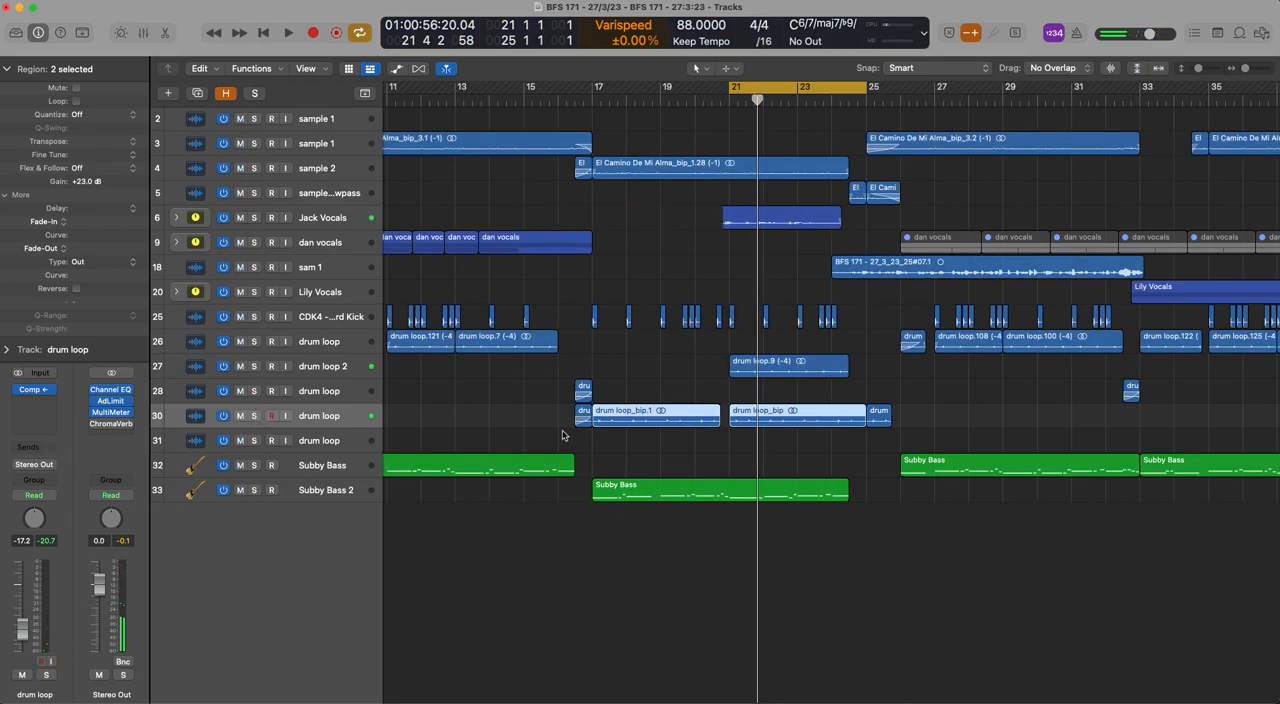
ctrl+alt+click(674, 374)
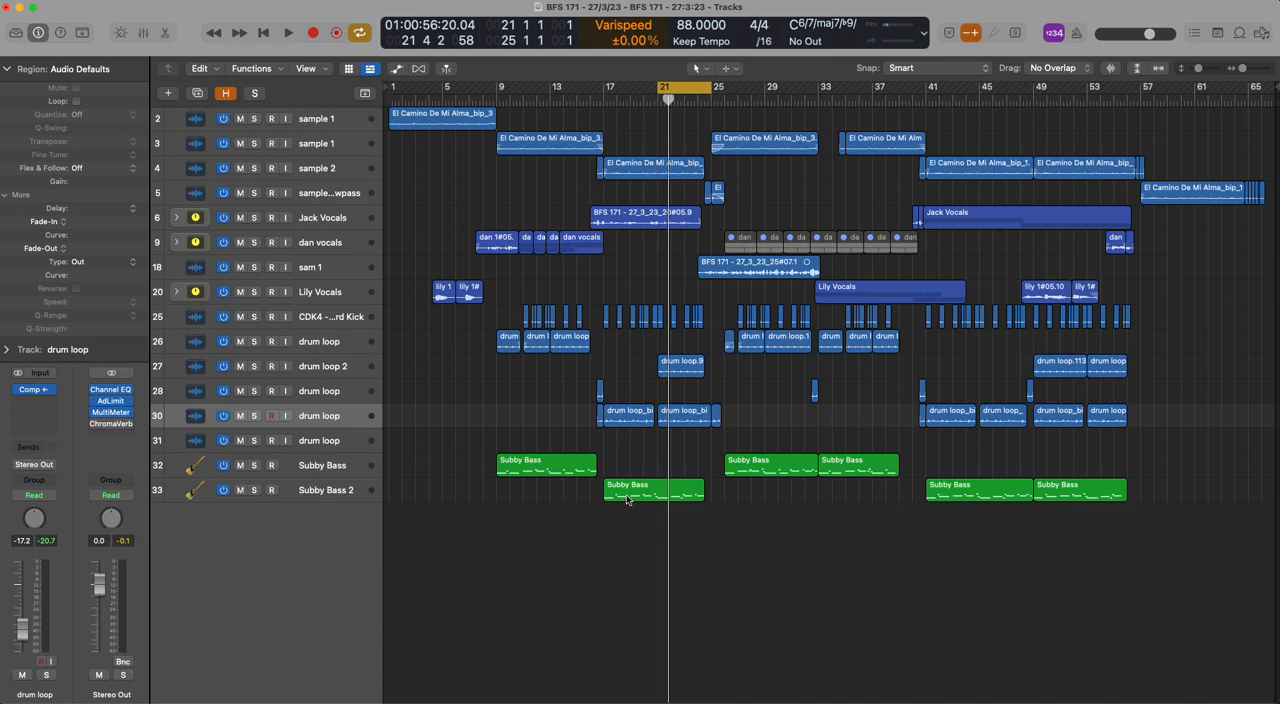
Inspect the Subby Bass region on track 33 at bar 17 in the Piano Roll, auditioning its long notes at bars 21, 22 and 23
double_click(627, 500)
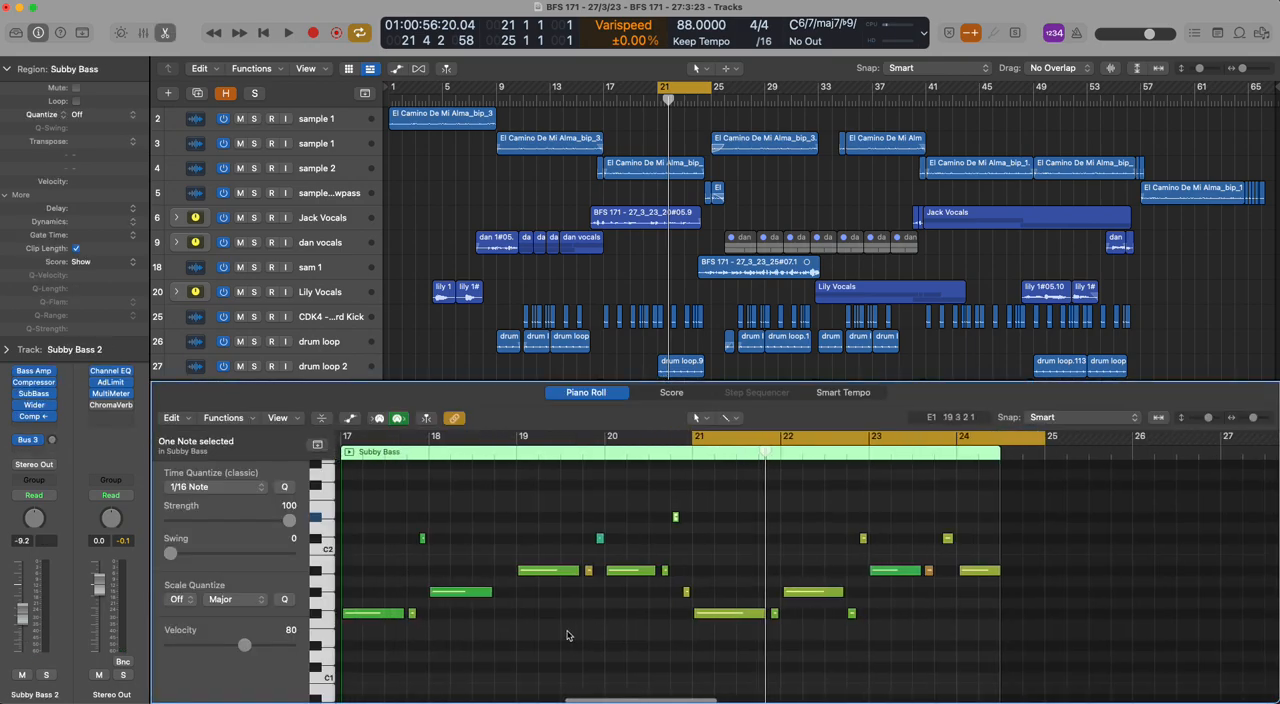
click(745, 613)
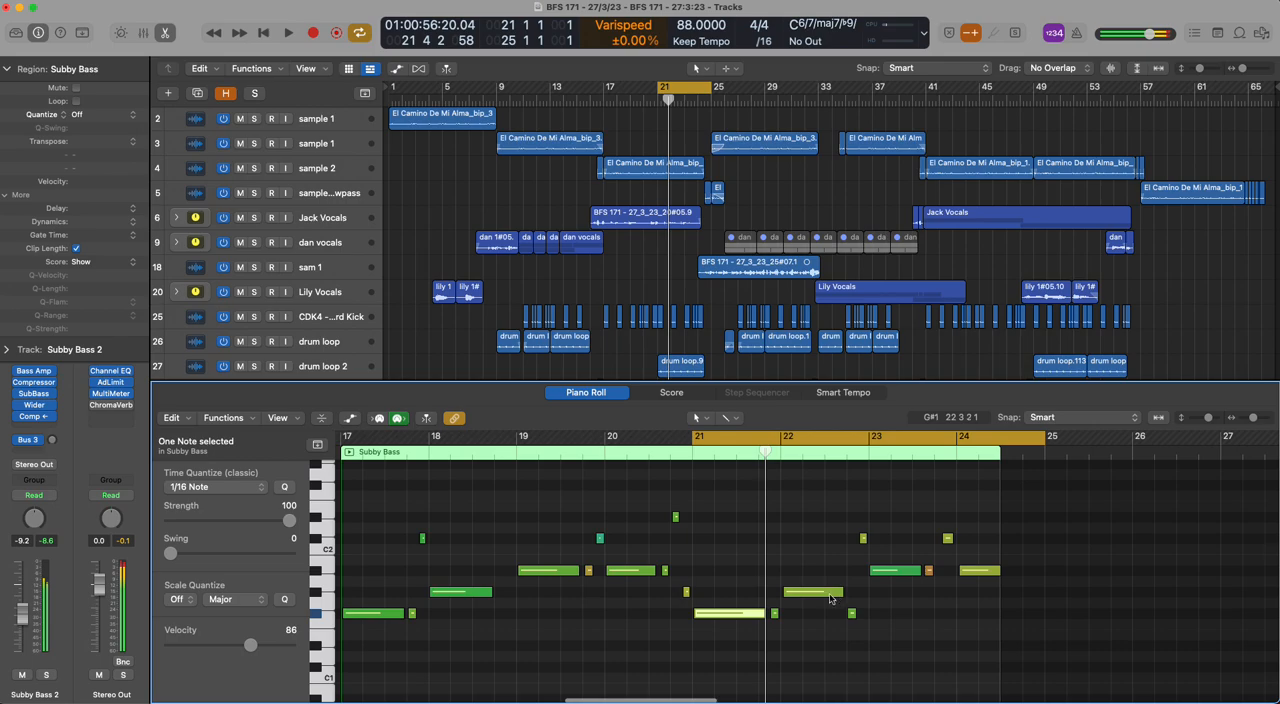
click(825, 593)
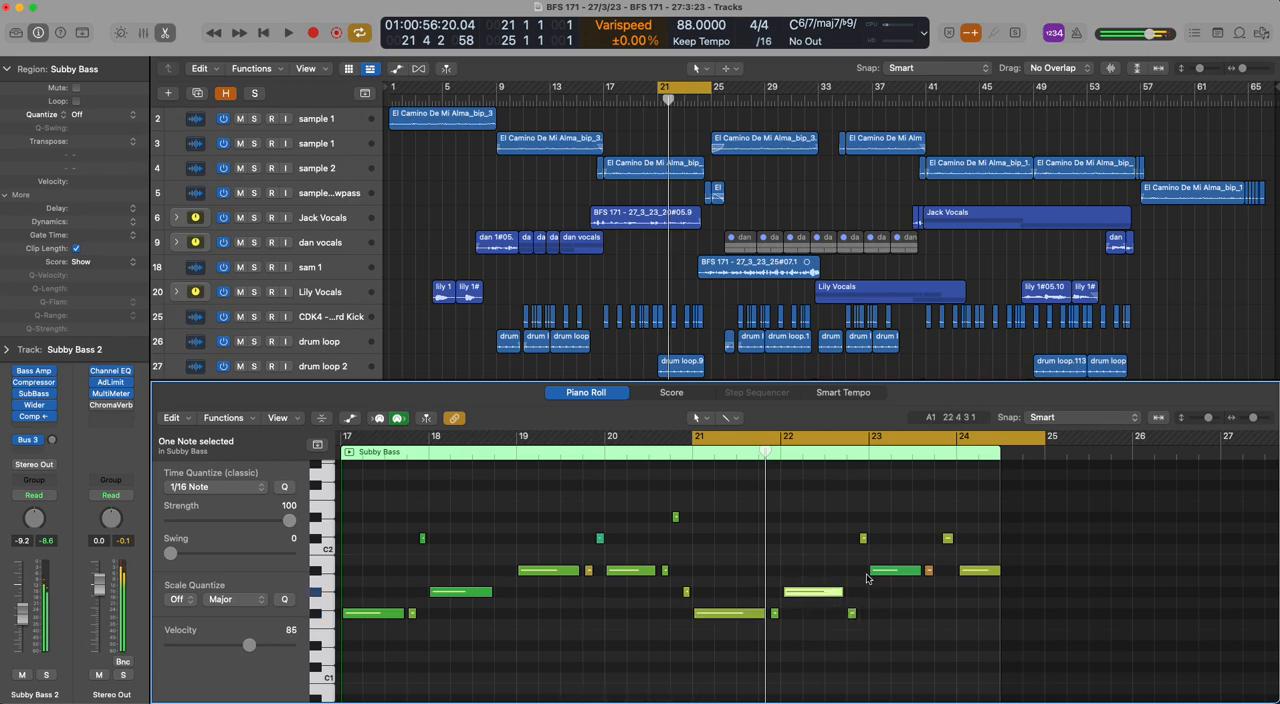
click(903, 573)
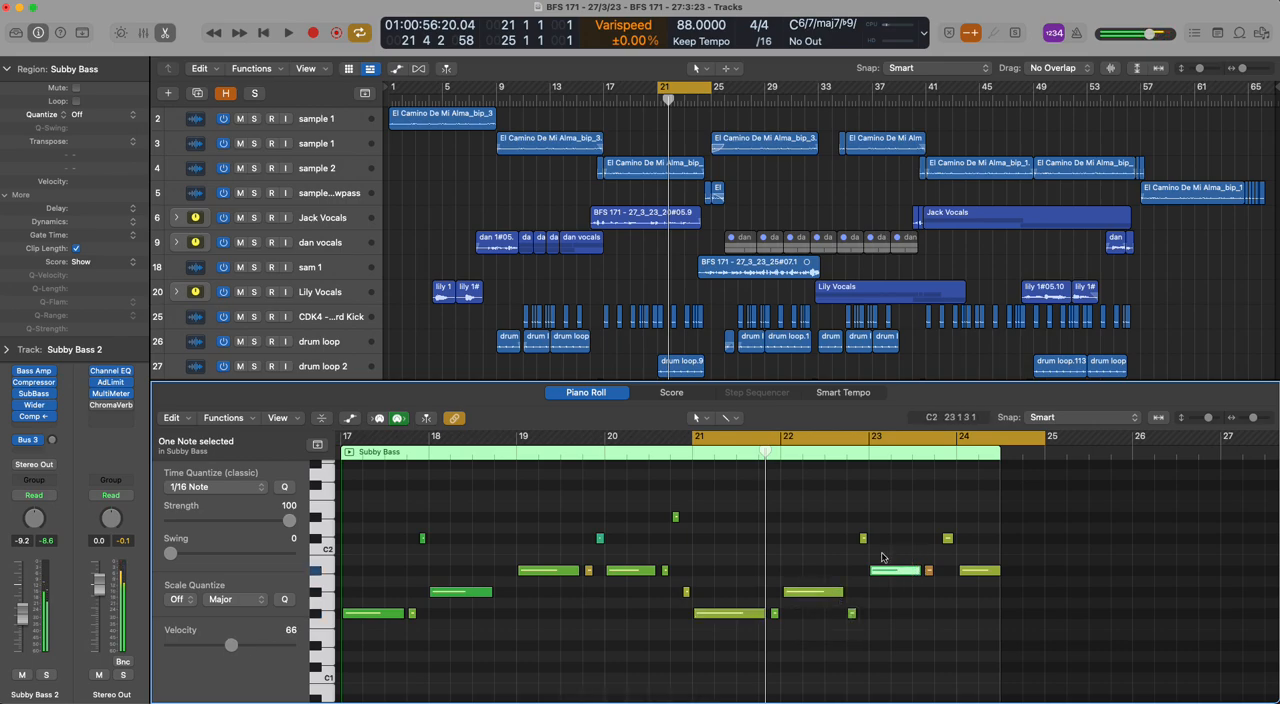
key(p)
click(779, 528)
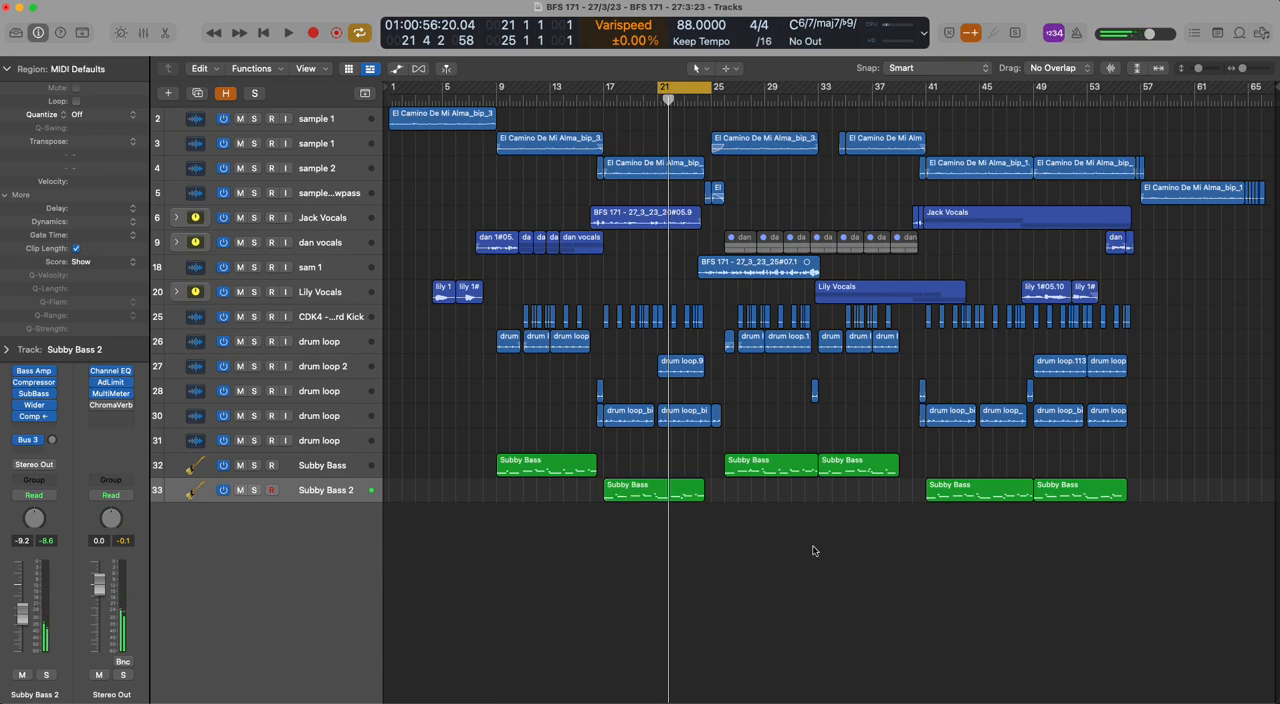
Turn off the cycle range and inspect the notes of the Subby Bass region on track 32 at bar 9 in the Piano Roll
click(697, 90)
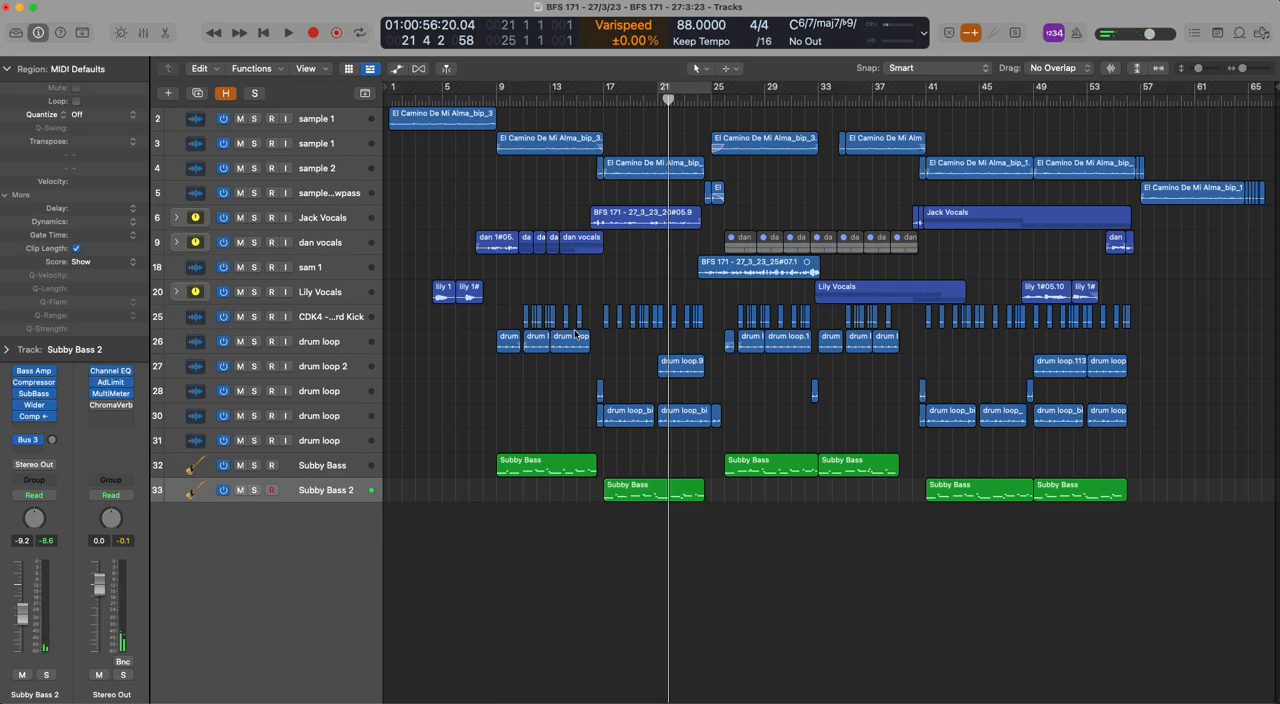
click(532, 474)
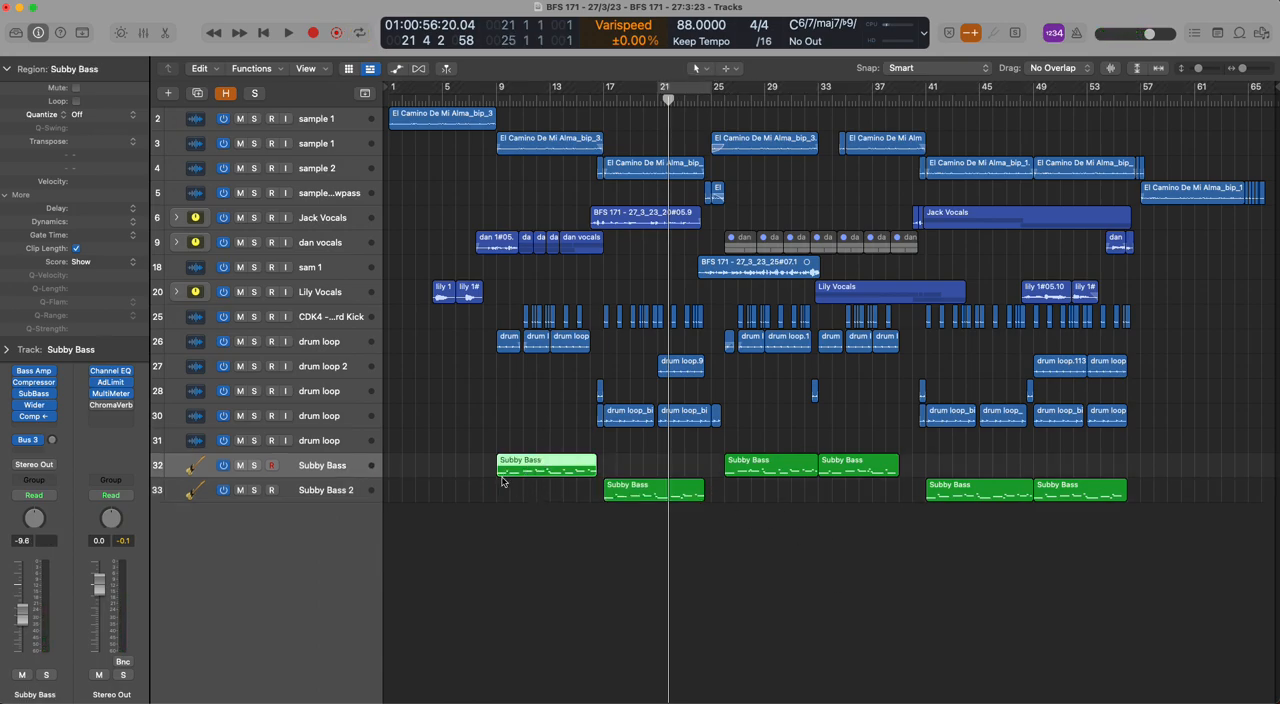
key(p)
mouse_move(474, 615)
mouse_down()
mouse_move(473, 592)
mouse_move(472, 608)
mouse_up()
key(p)
click(786, 506)
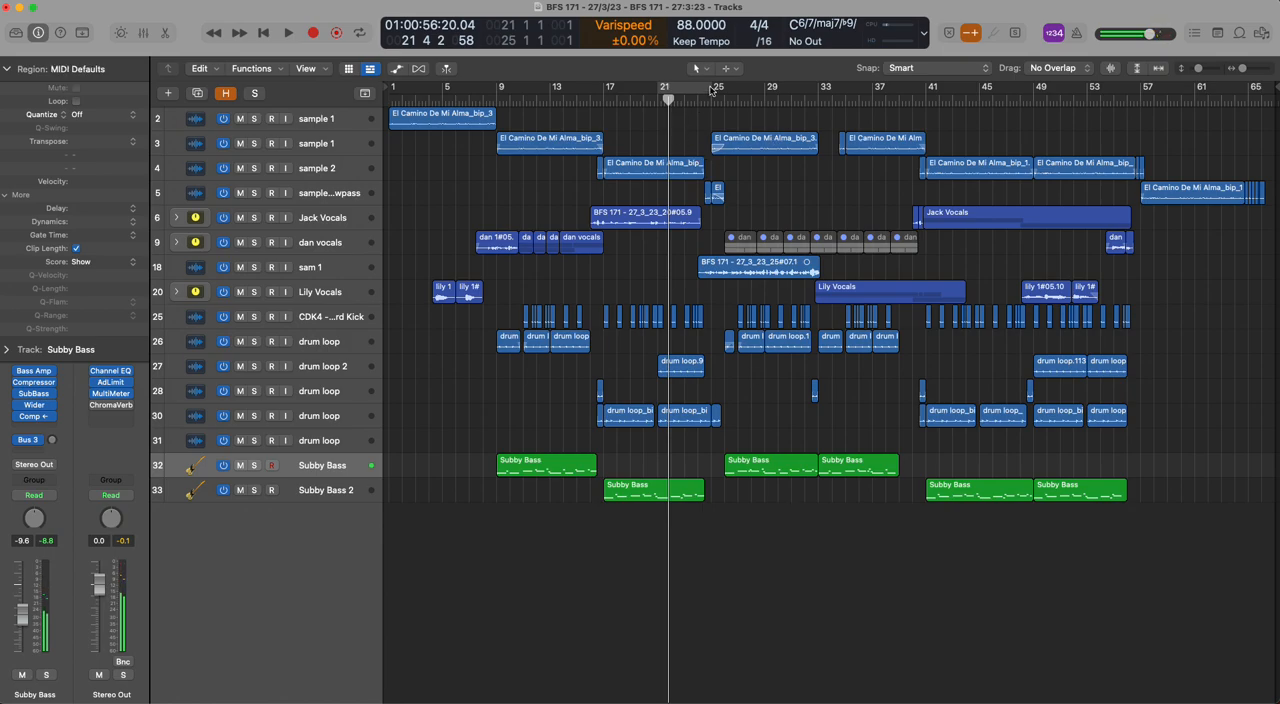
Play the arrangement from bar 25, briefly soloing the vocal on track 18, and stop playback with the solo cleared
drag(710, 101, 882, 92)
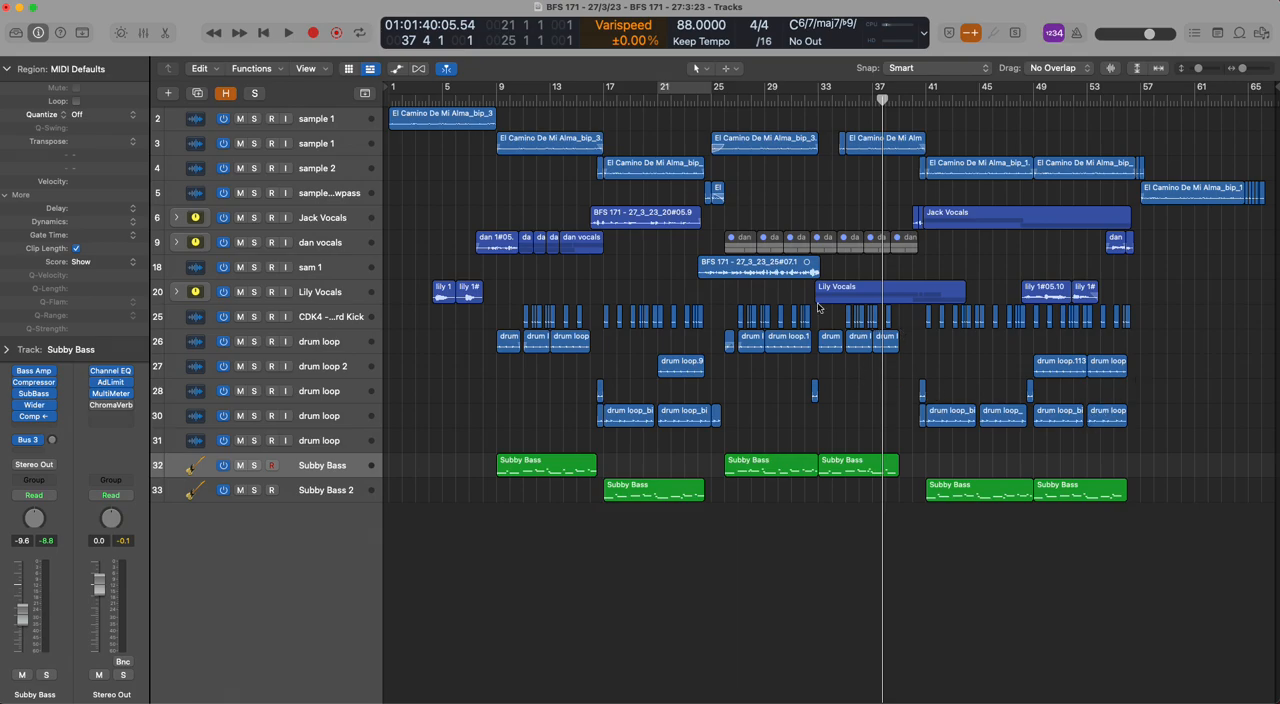
drag(696, 103, 711, 101)
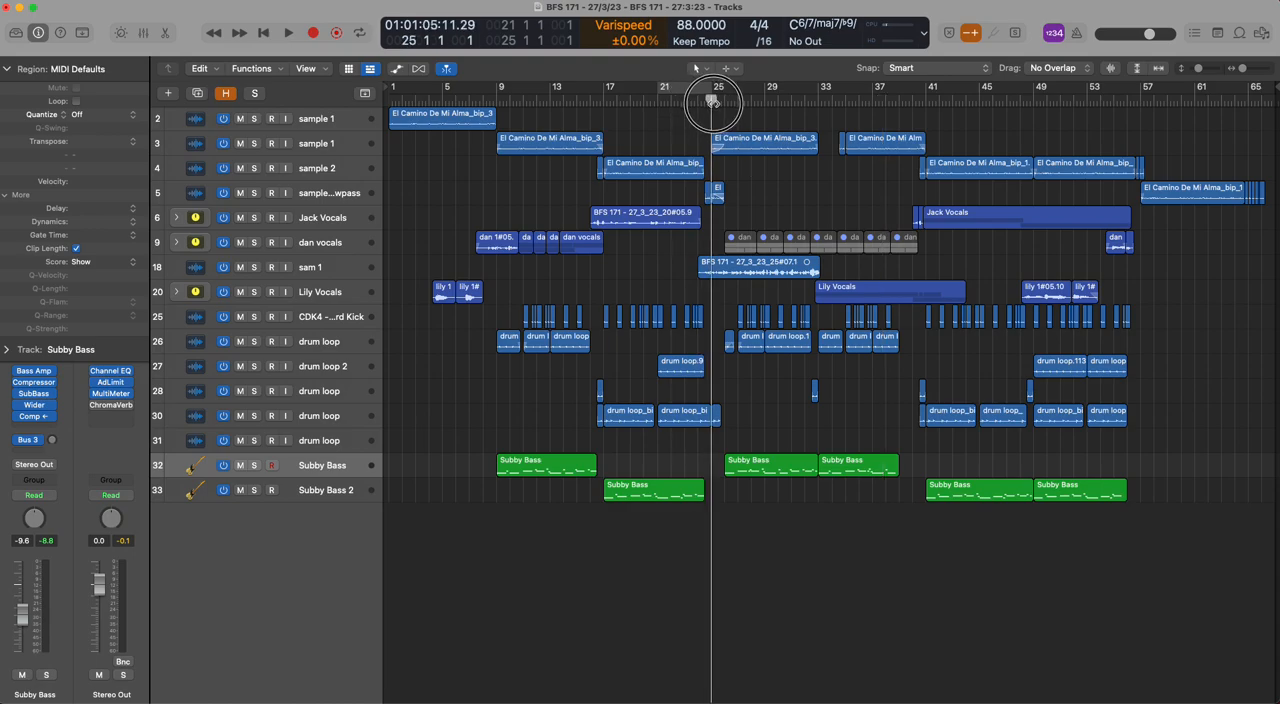
key(space)
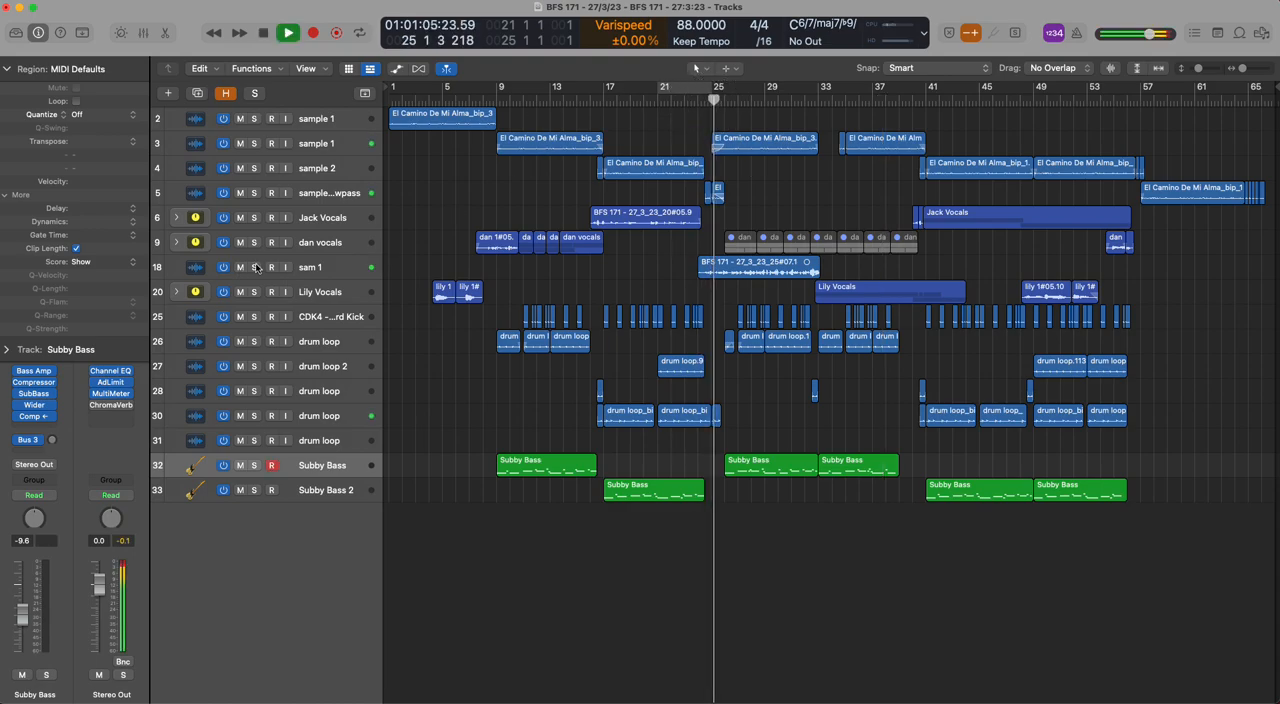
click(255, 267)
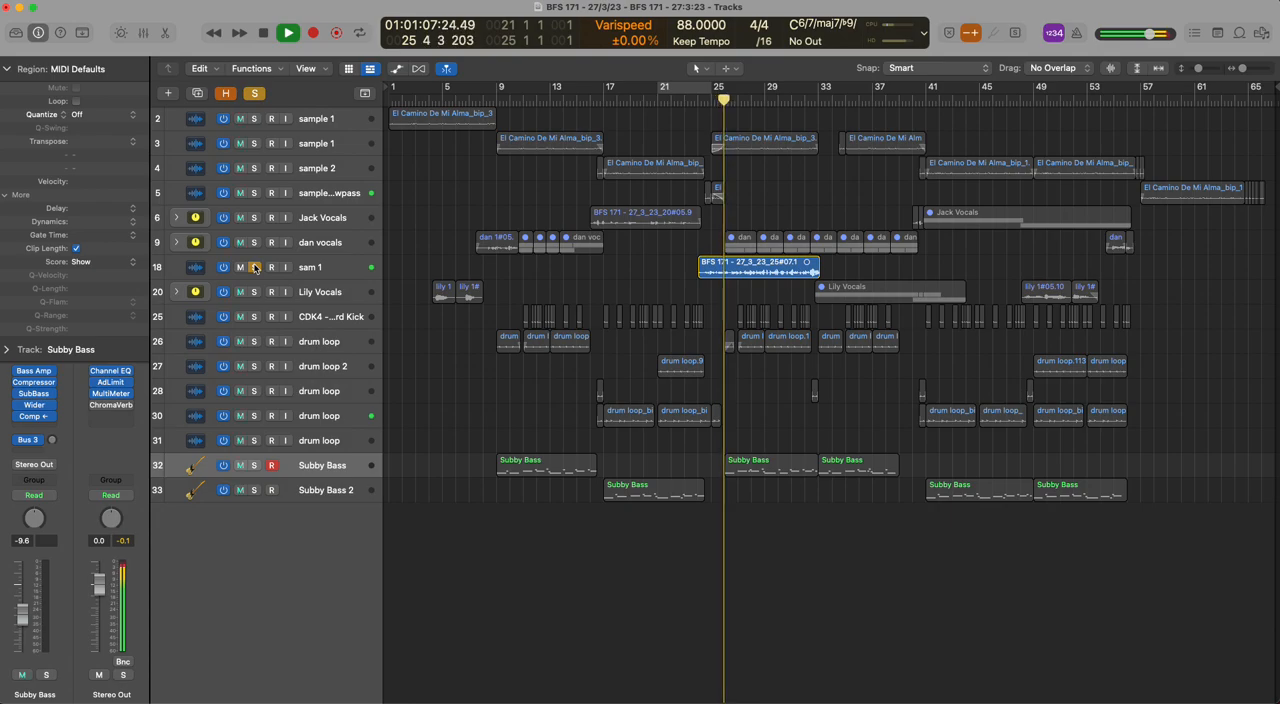
key(space)
click(255, 267)
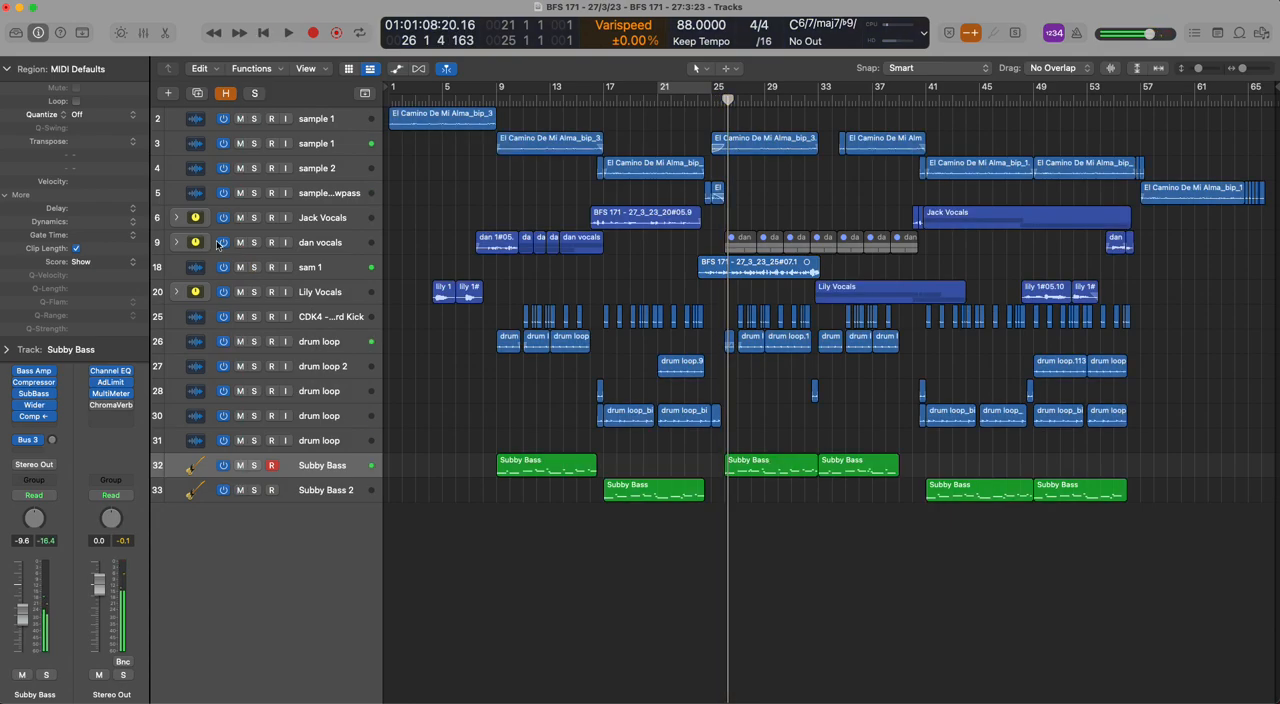
Expand the vocal stack on track 9, play its verse tracks 16 and 17 soloed from bar 26, and clear the solos
click(176, 242)
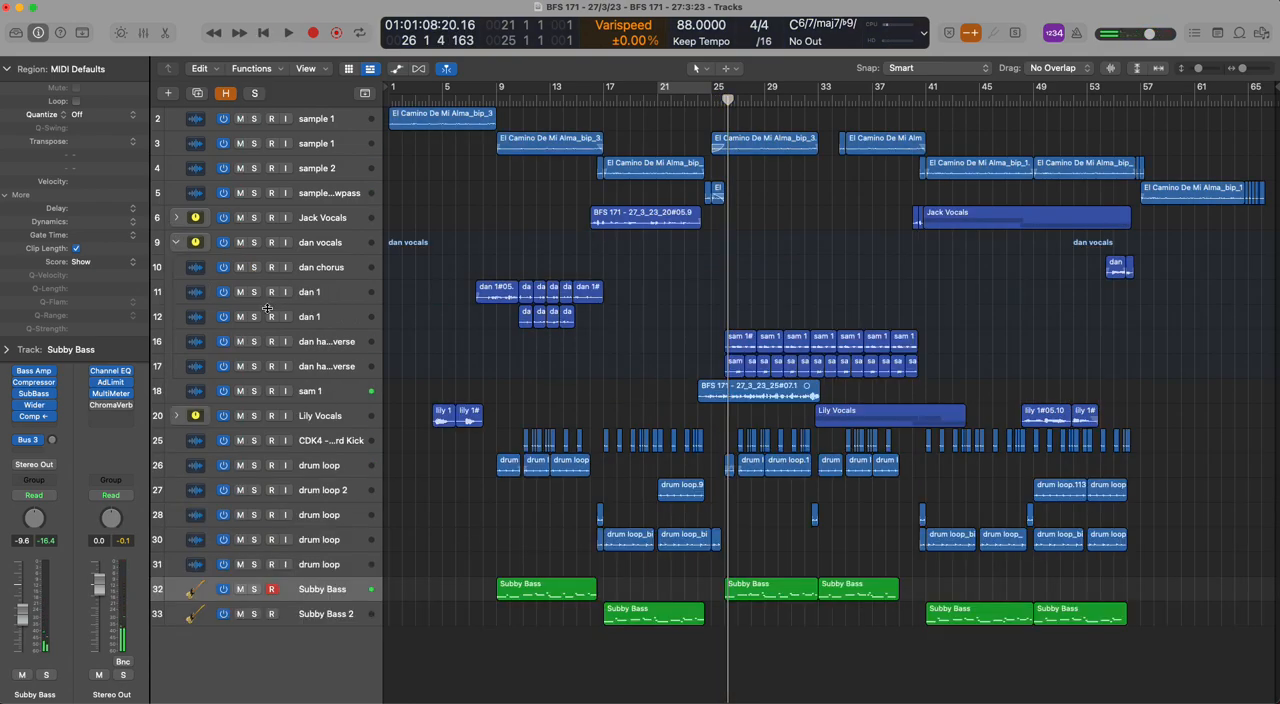
drag(253, 318, 253, 352)
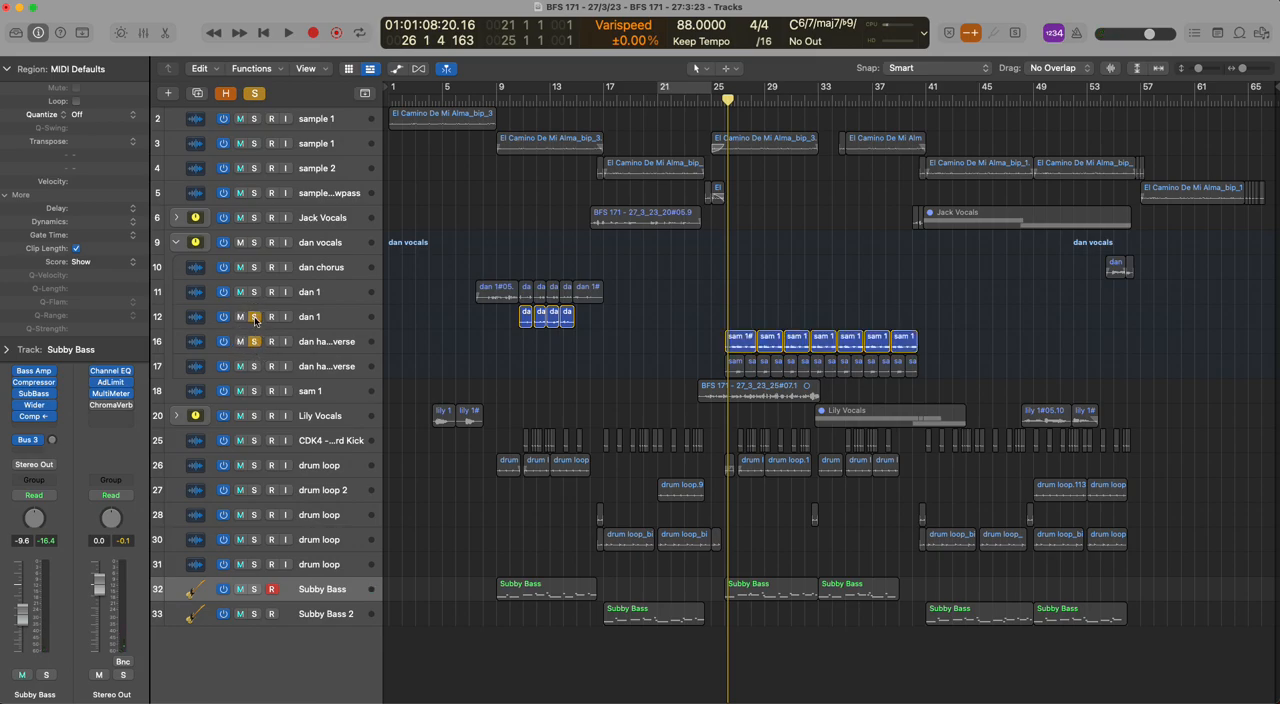
click(255, 318)
click(255, 366)
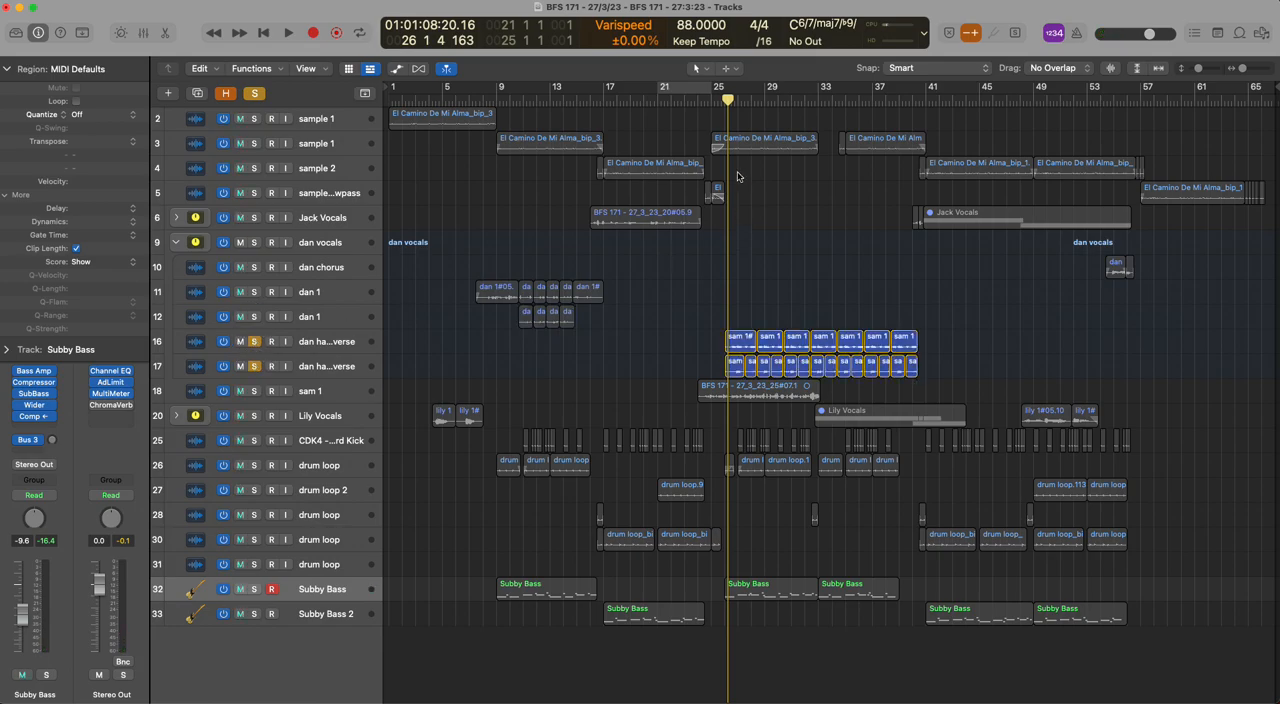
key(space)
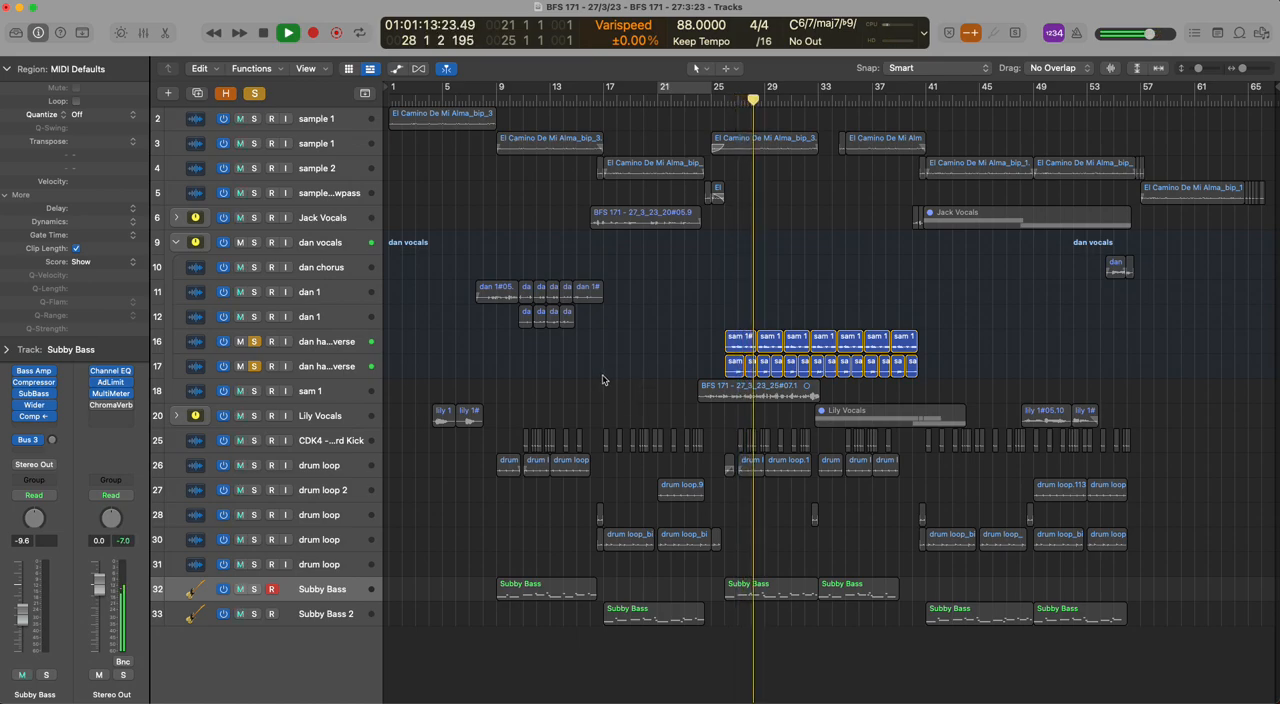
key(space)
click(255, 93)
Play the full mix from about bar 25 for a couple of bars
click(709, 101)
key(space)
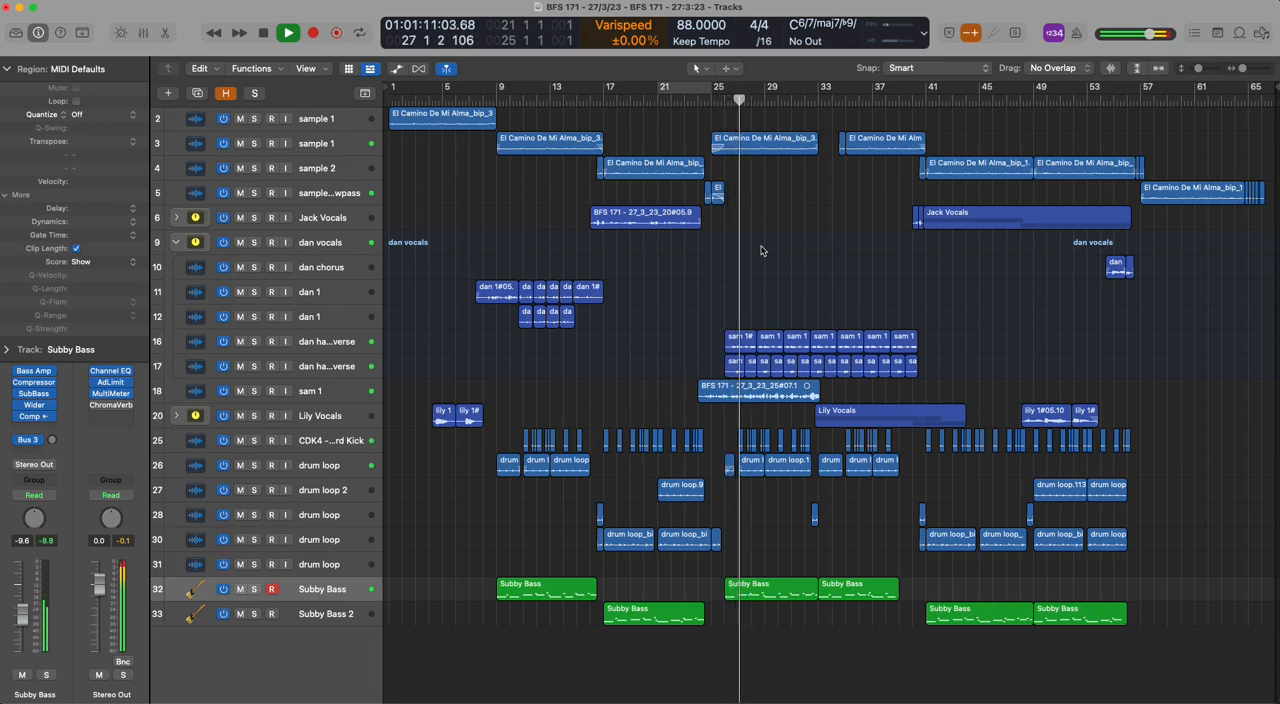
key(space)
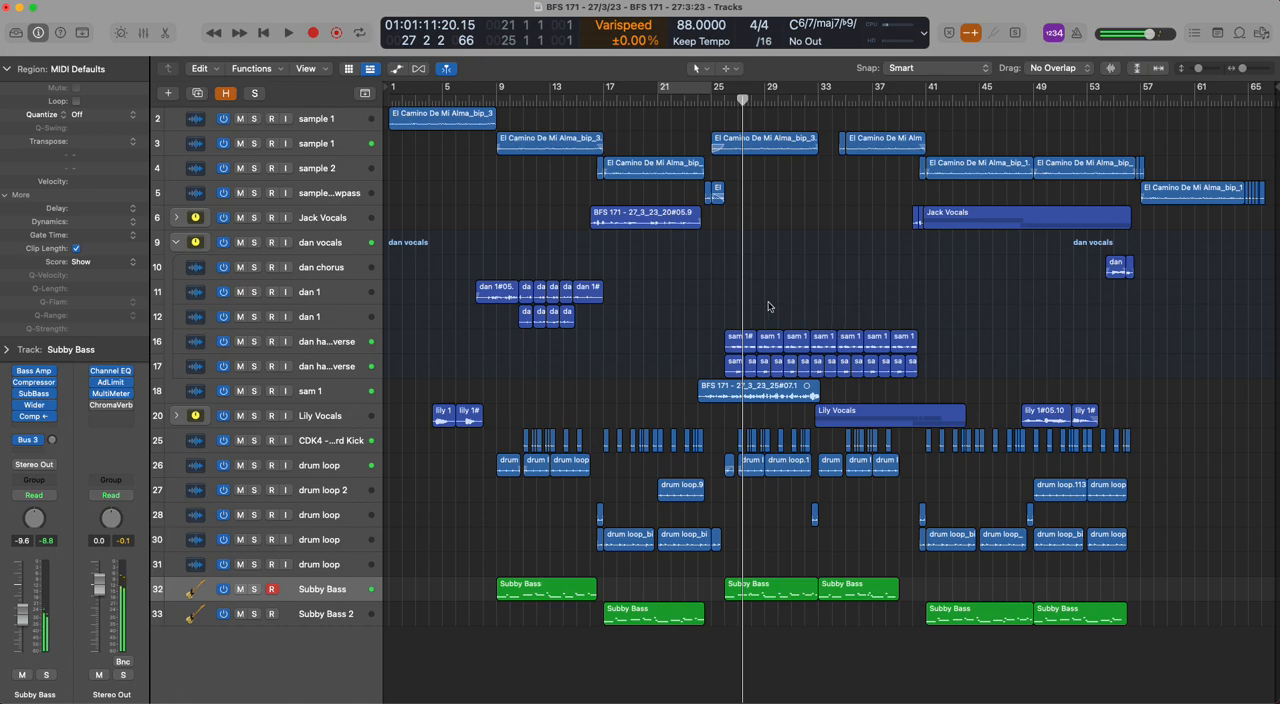
Review the song's later sections up to bar 62 and compare the sample 2 region at bar 49 with the sample 2 lowpass region at bar 57
drag(818, 99, 1073, 99)
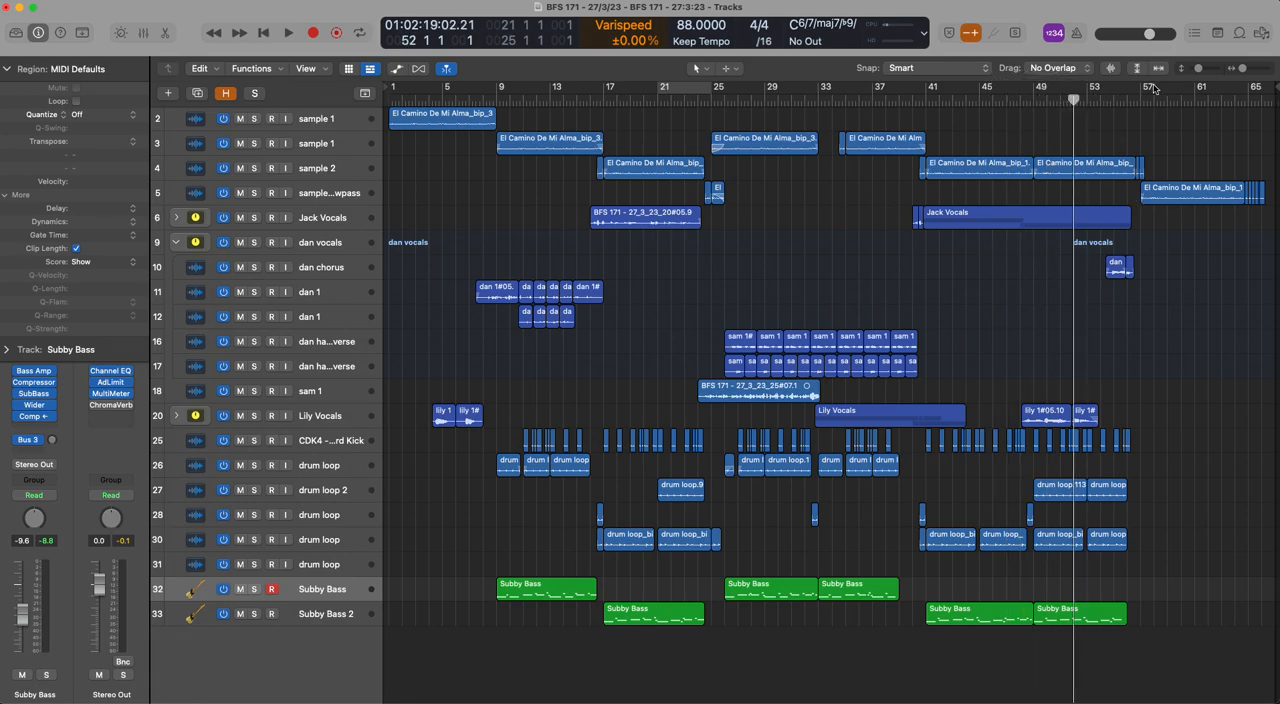
drag(1142, 97, 1218, 101)
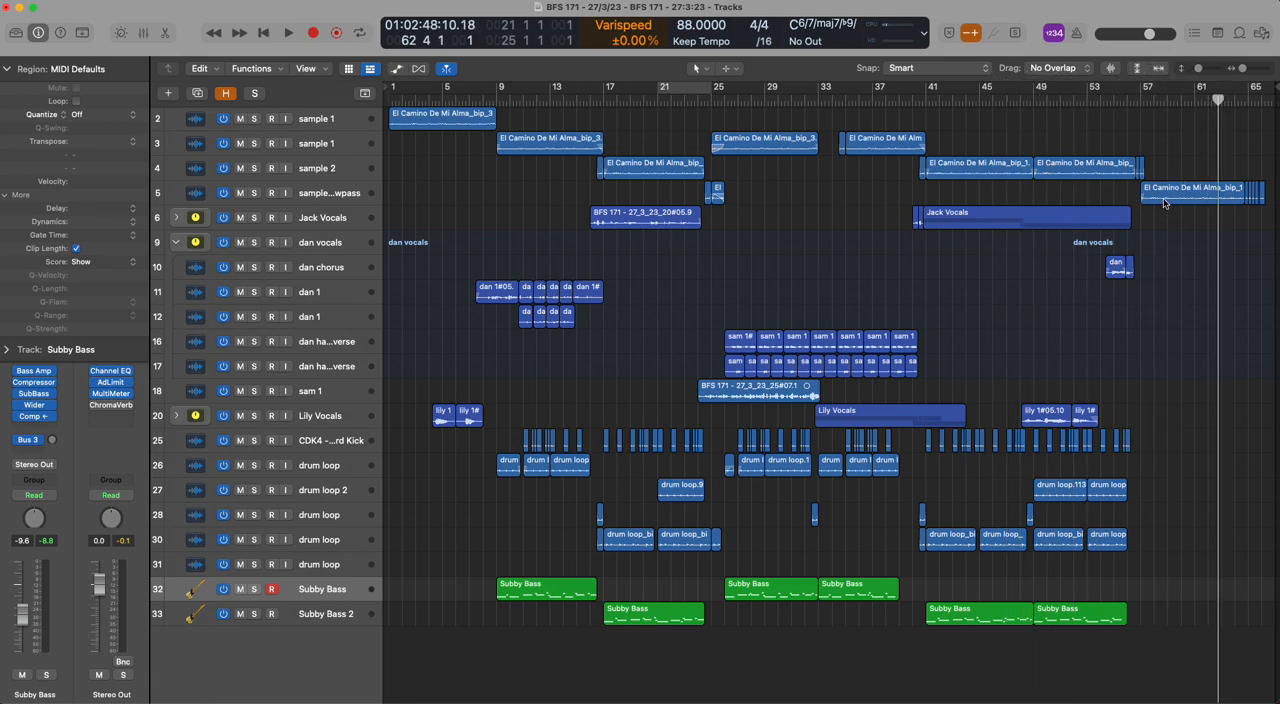
click(1164, 203)
click(1088, 170)
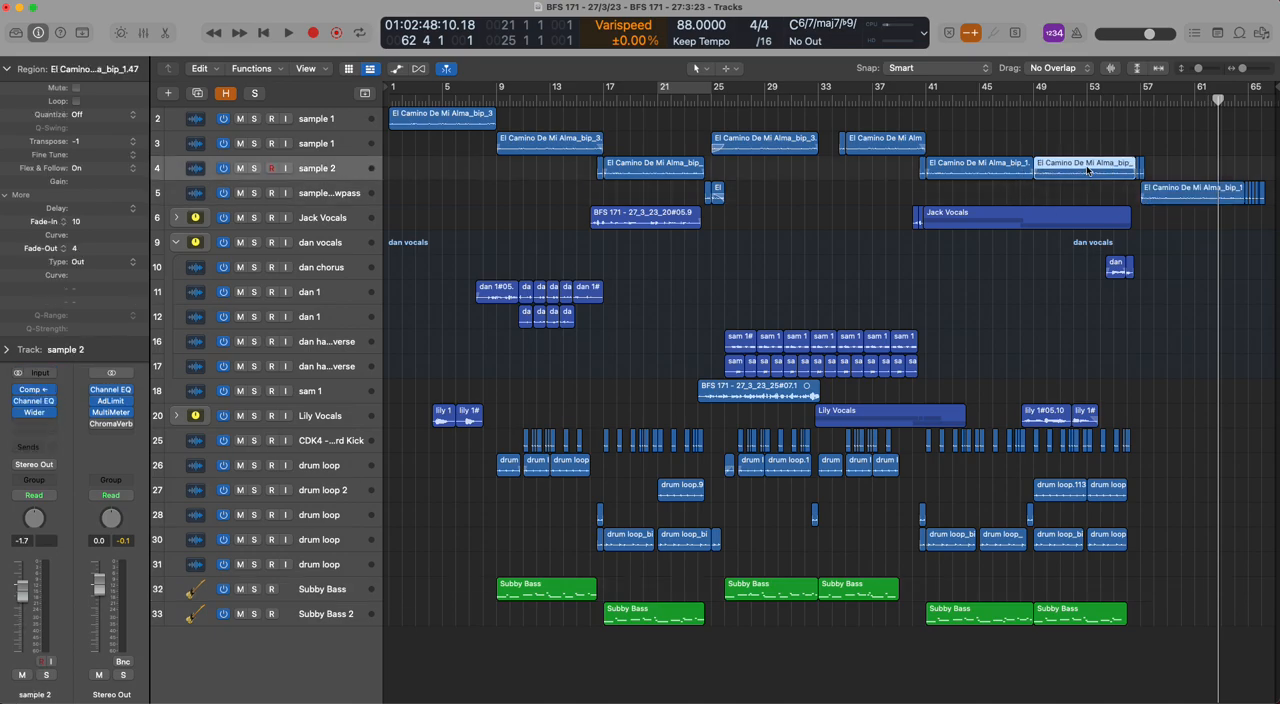
click(1221, 197)
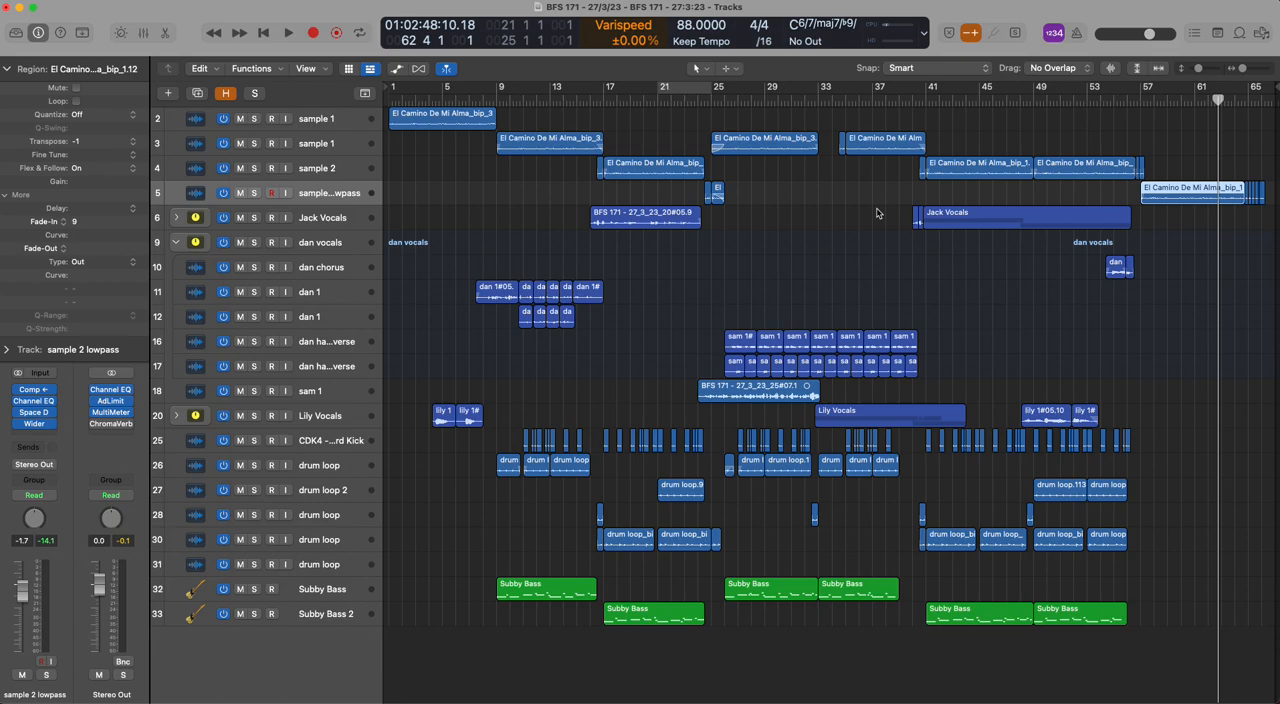
click(398, 167)
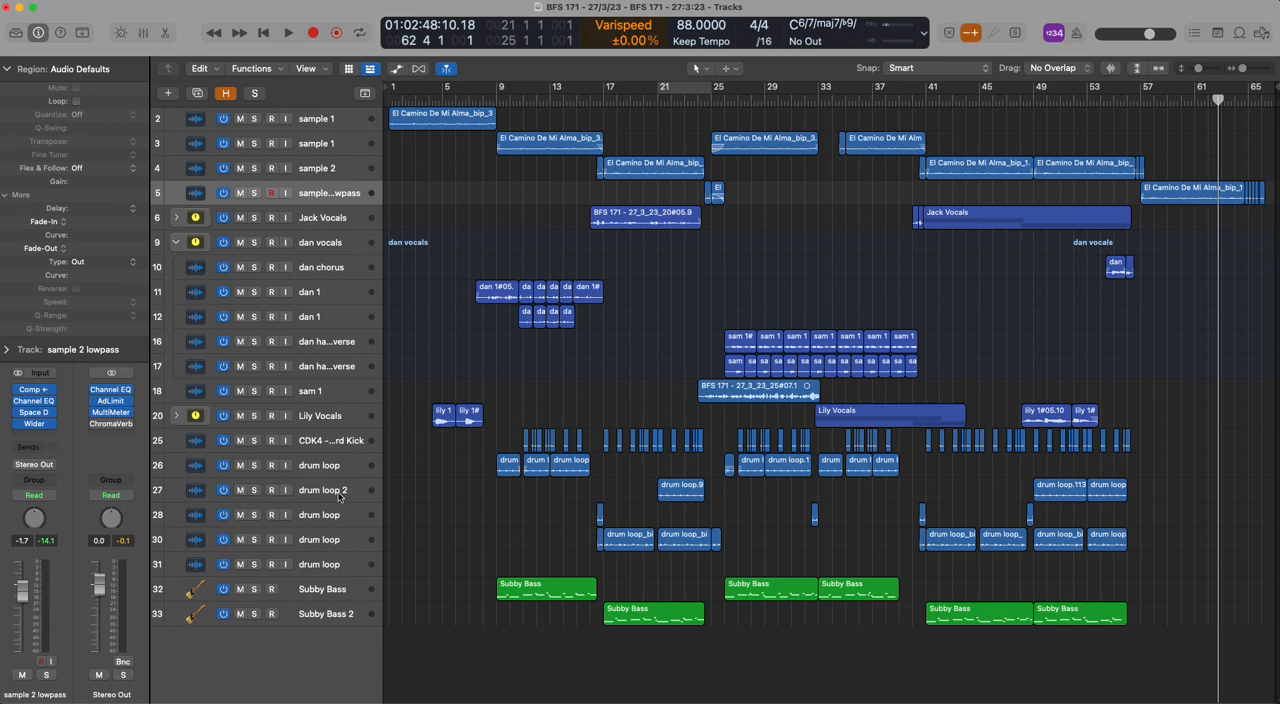
Reveal the hidden tracks, look over the muted drum and percussion tracks 34 to 40, and hide them again
key(h)
scroll(448, 503, down, 5)
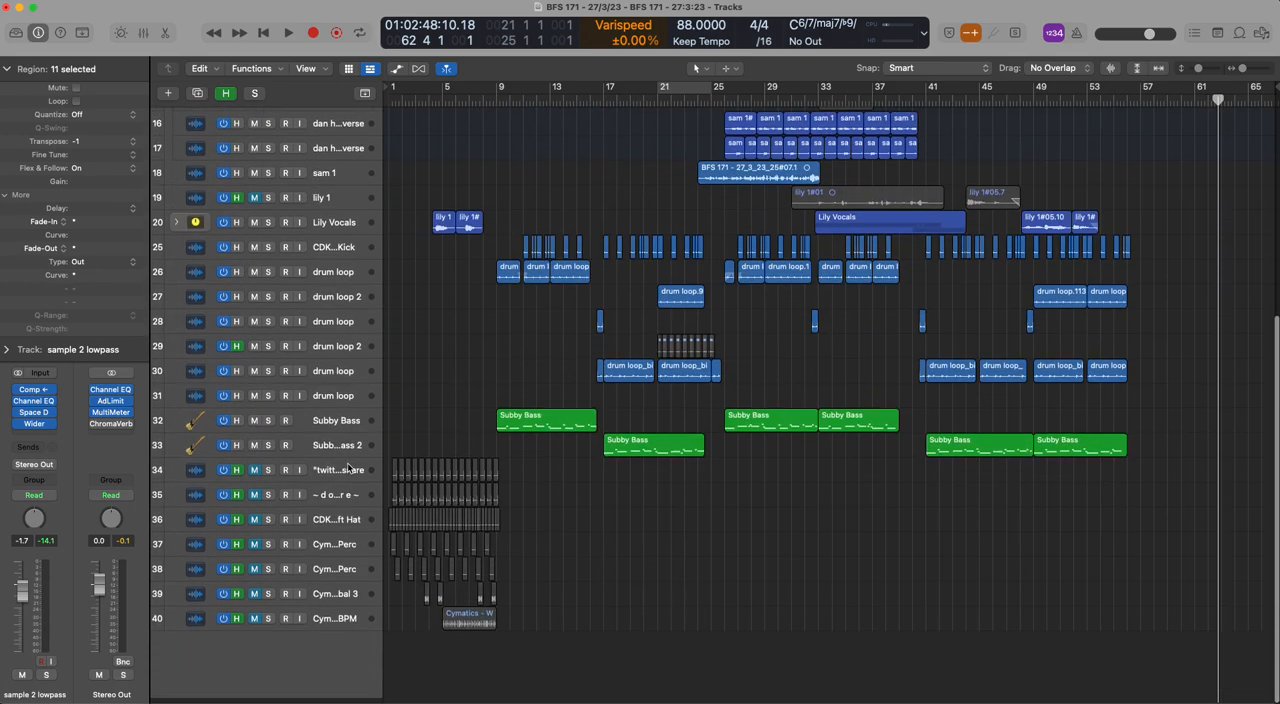
drag(528, 636, 389, 474)
click(518, 516)
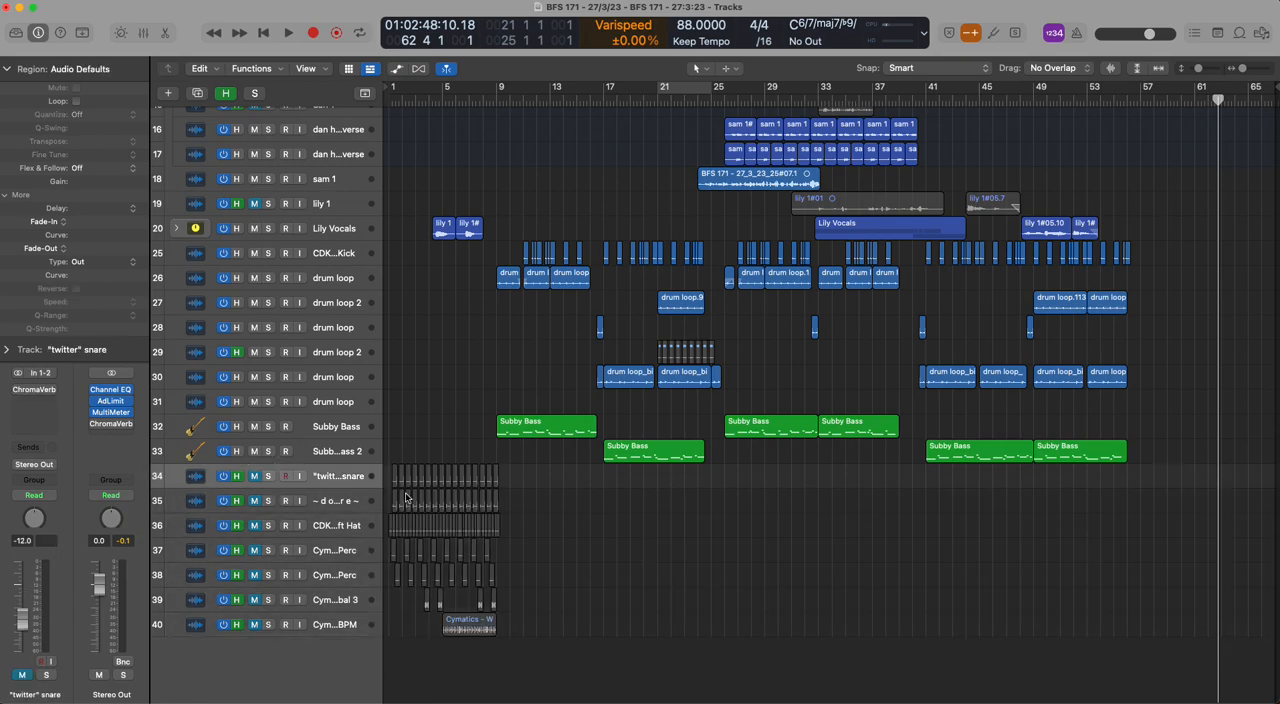
key(h)
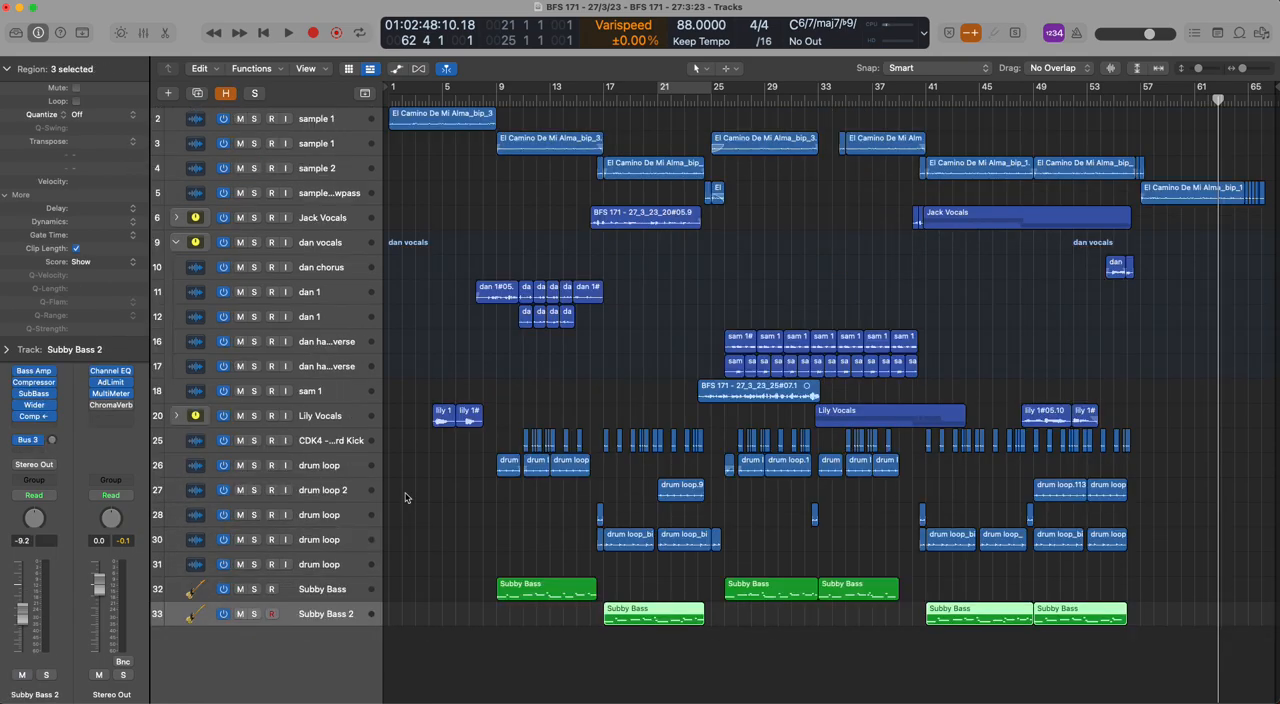
Compare the effect chains of Subby Bass and Subby Bass 2, and collapse the region inspector to expose more of the channel strip
click(294, 591)
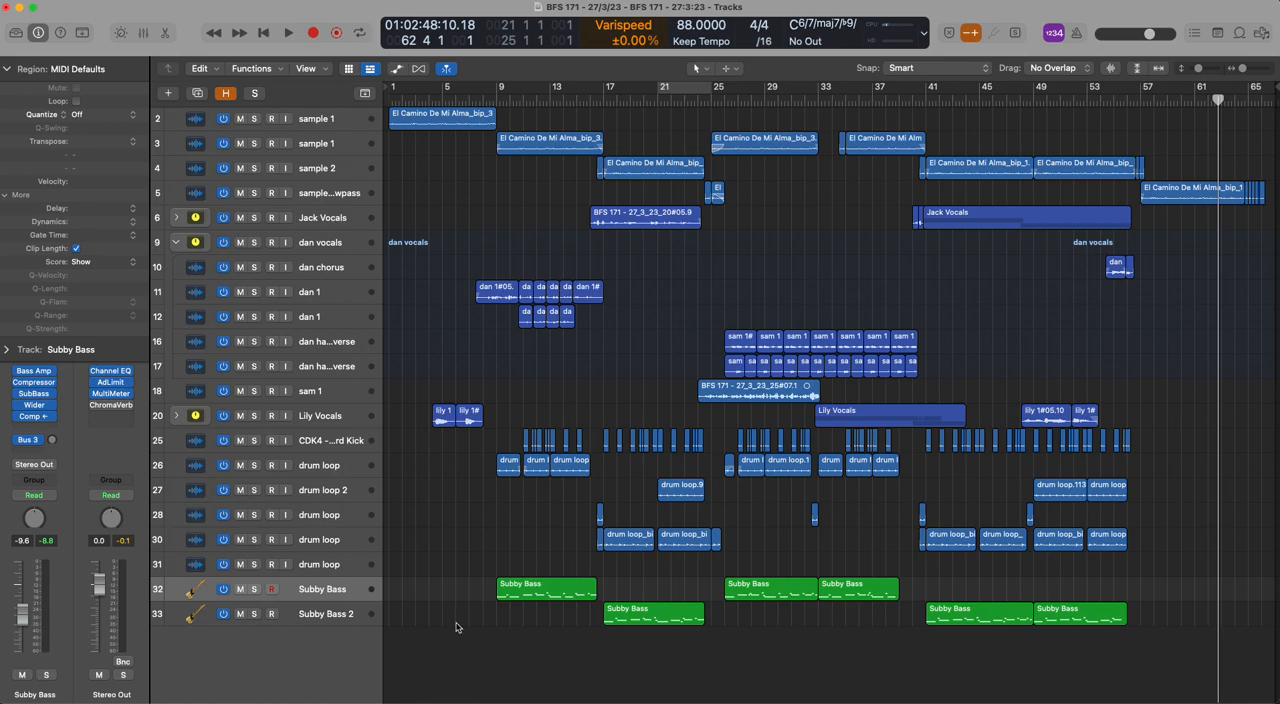
key(Down)
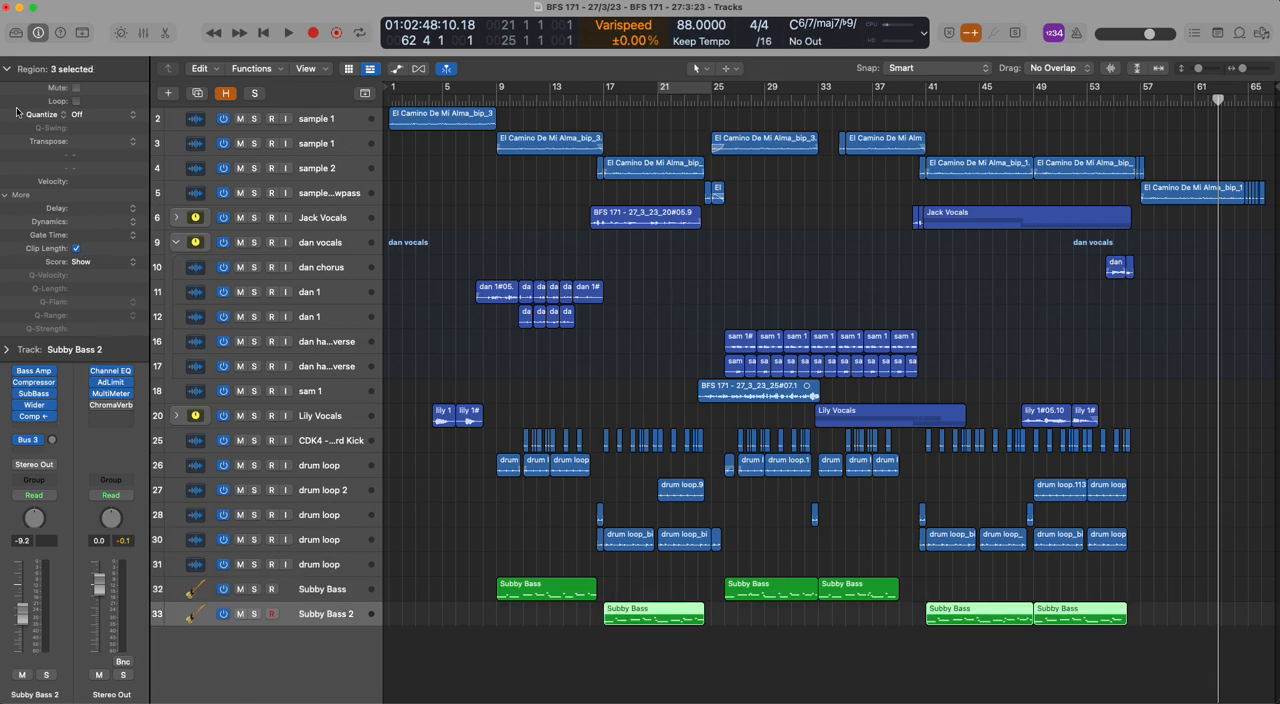
click(462, 372)
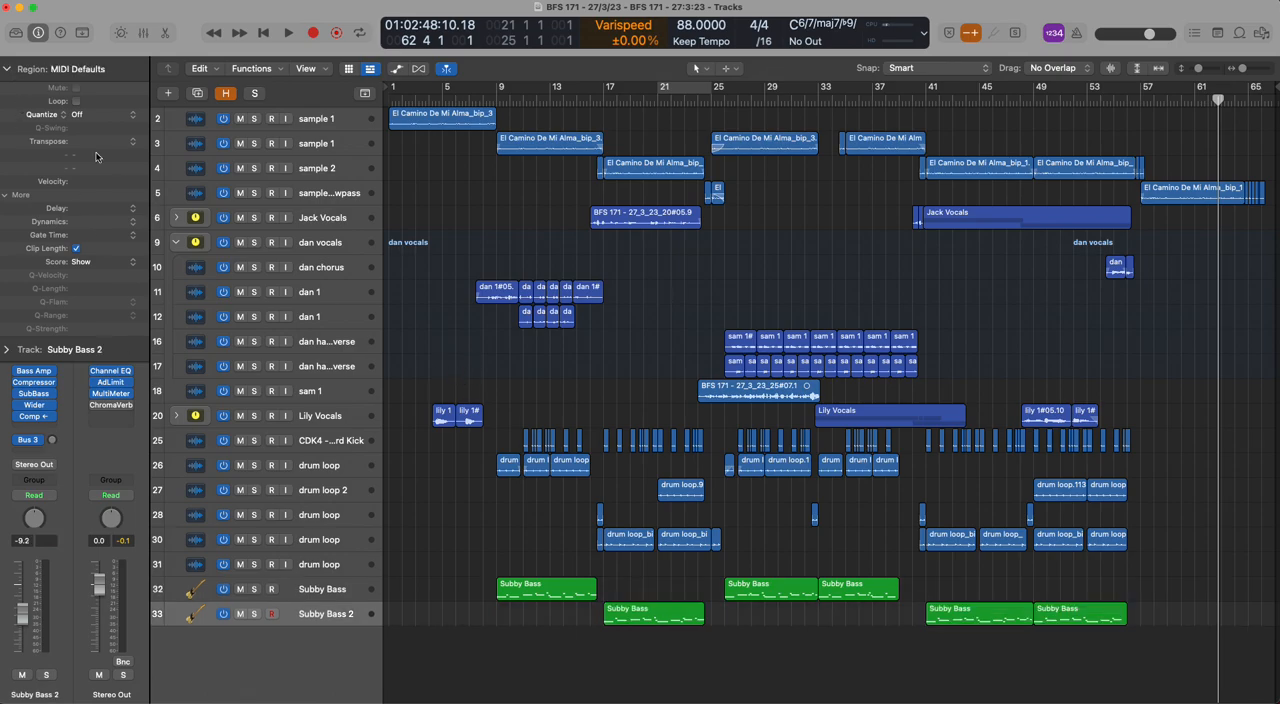
click(7, 68)
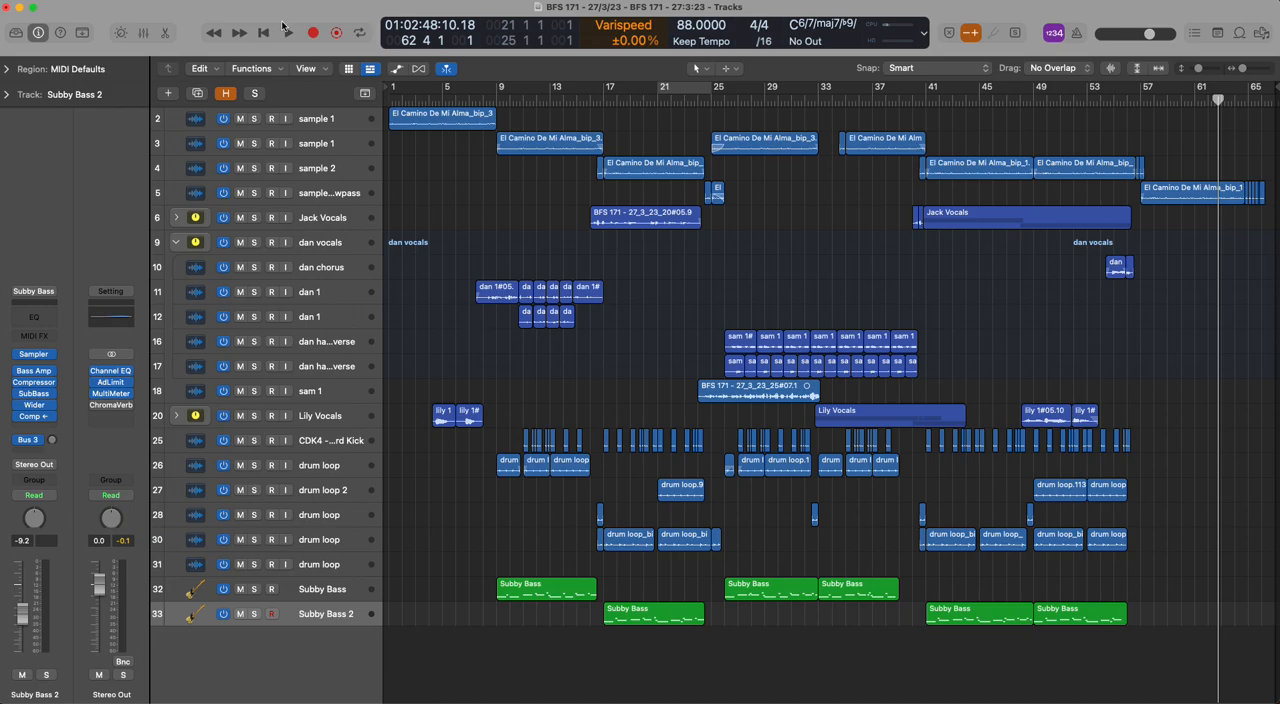
Inspect the Wider plug-in on the intro sample 1 track and close it
click(354, 118)
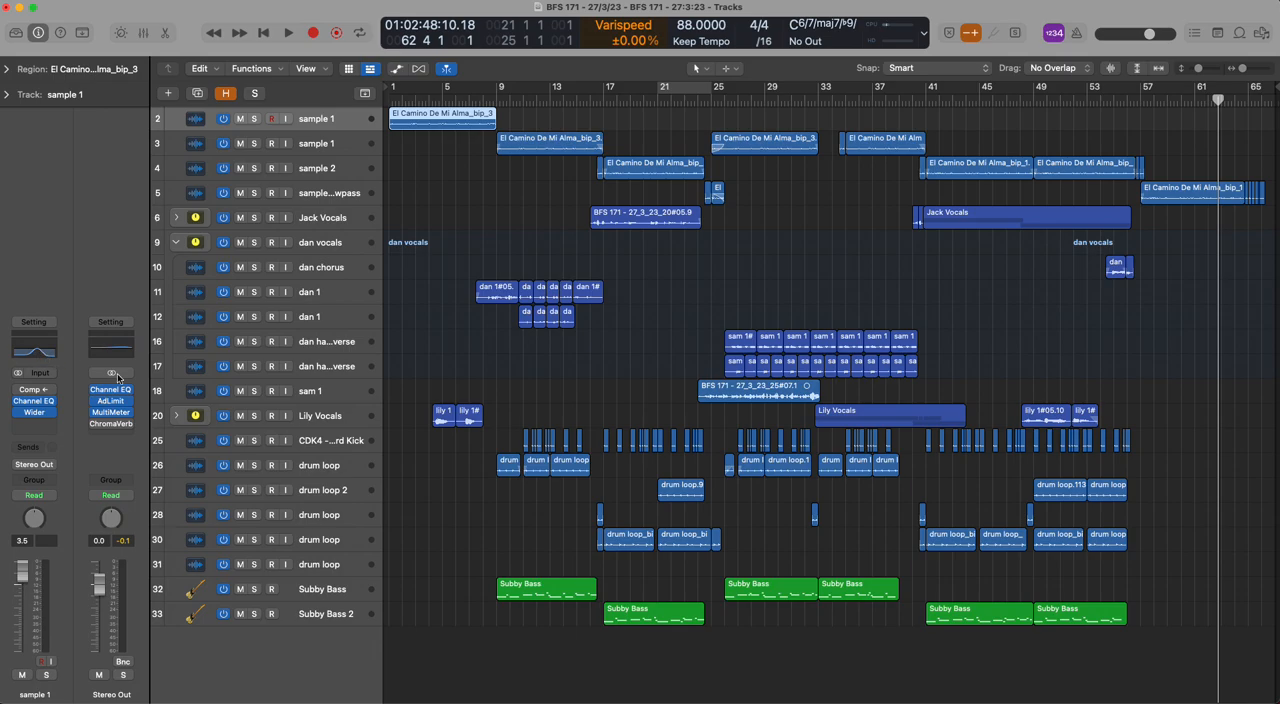
click(36, 413)
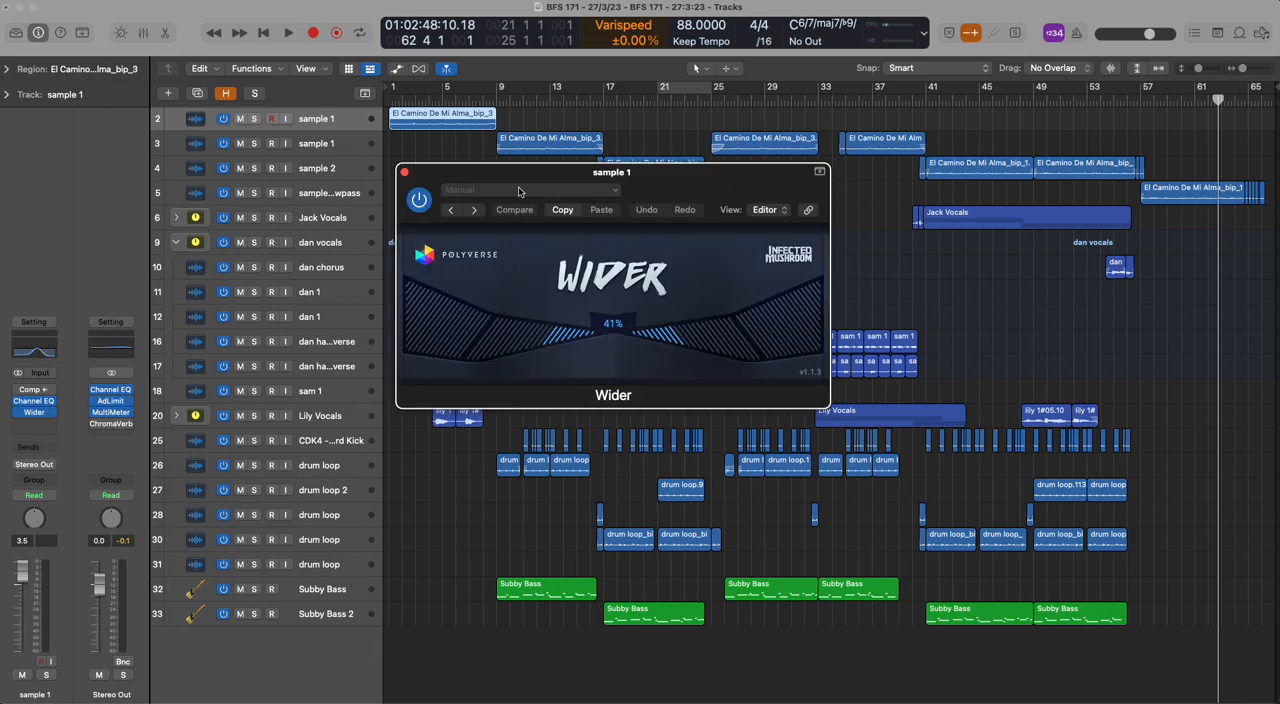
click(405, 173)
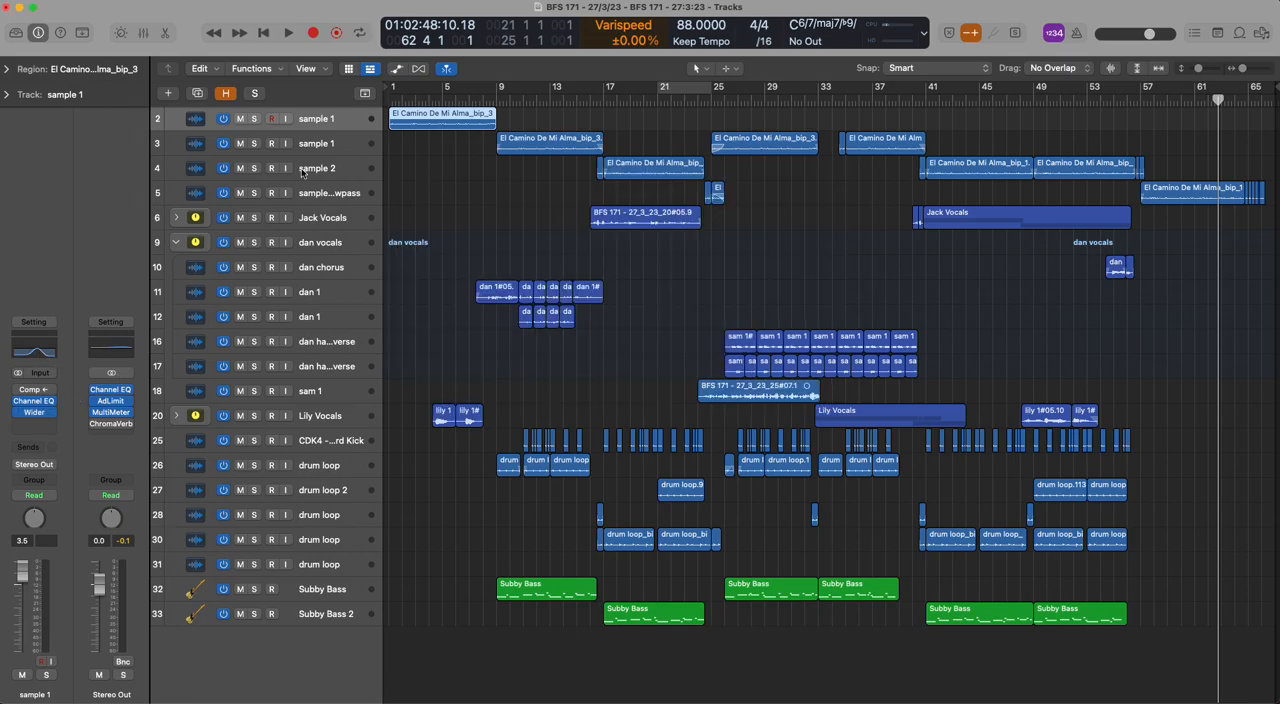
Compare the channel strips of sample 1 on track 3 and sample 2 on track 4, checking sample 2's EQ
key(Down)
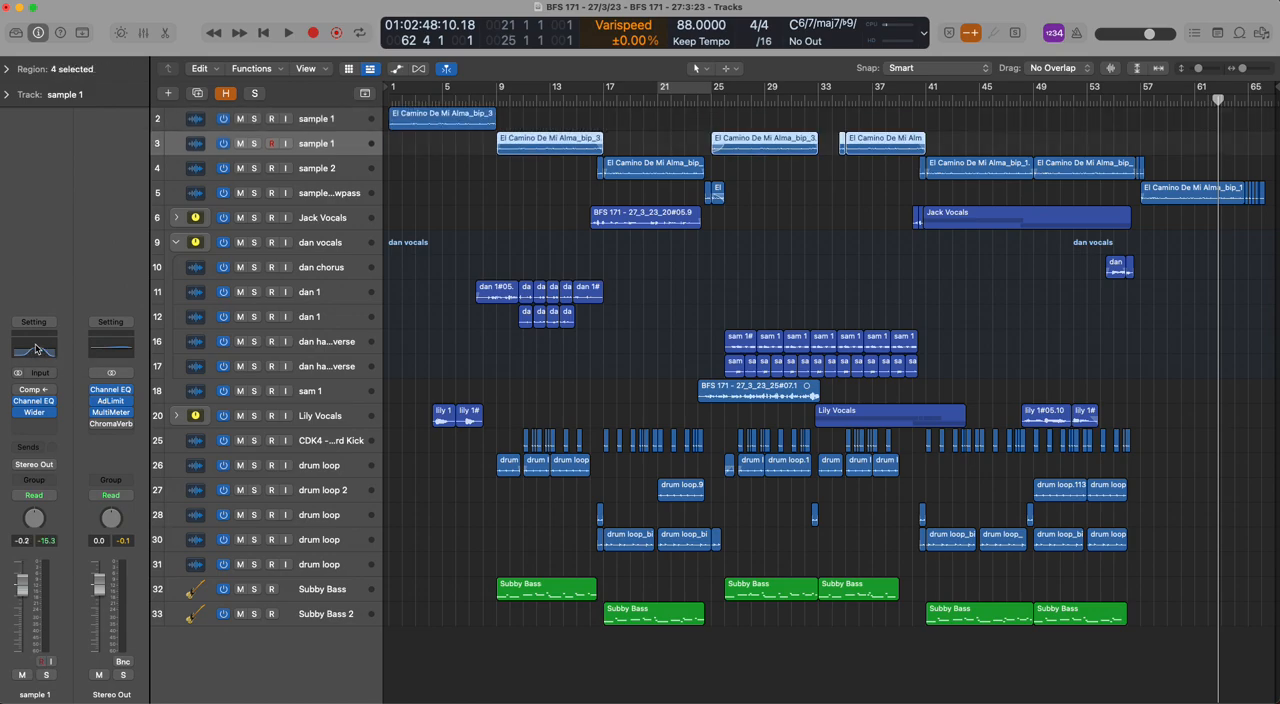
key(Down)
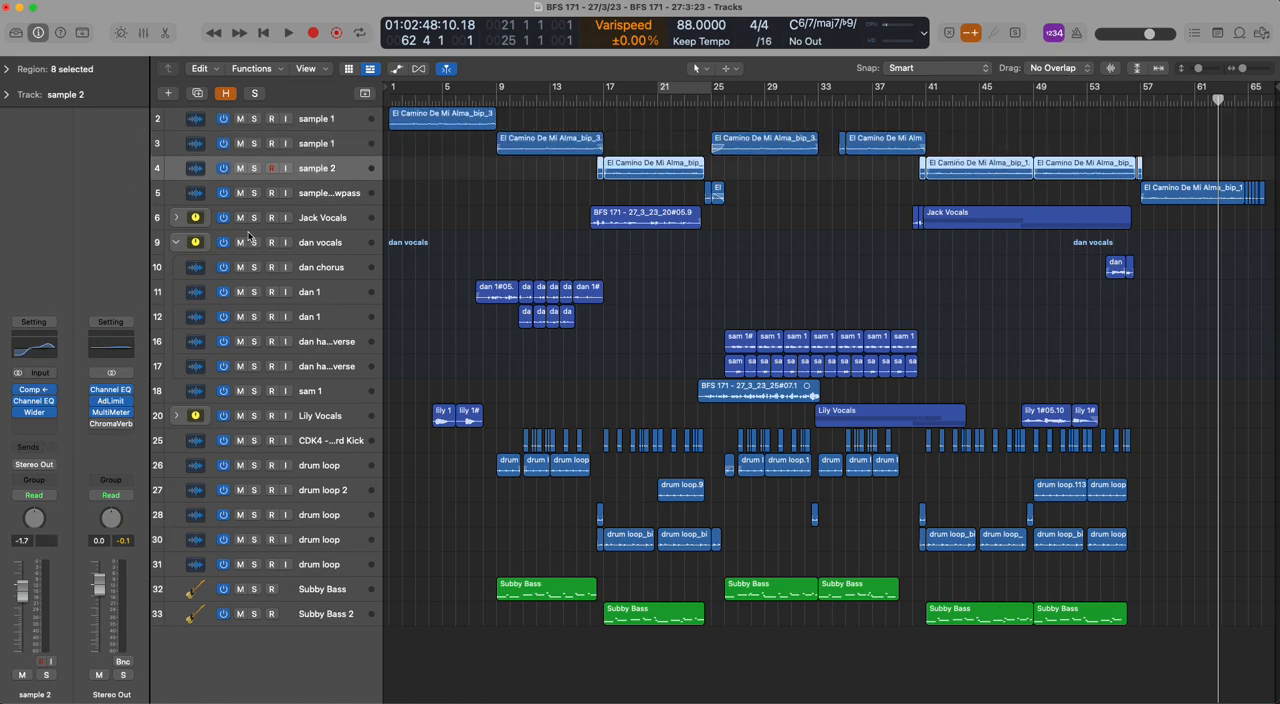
key(Up)
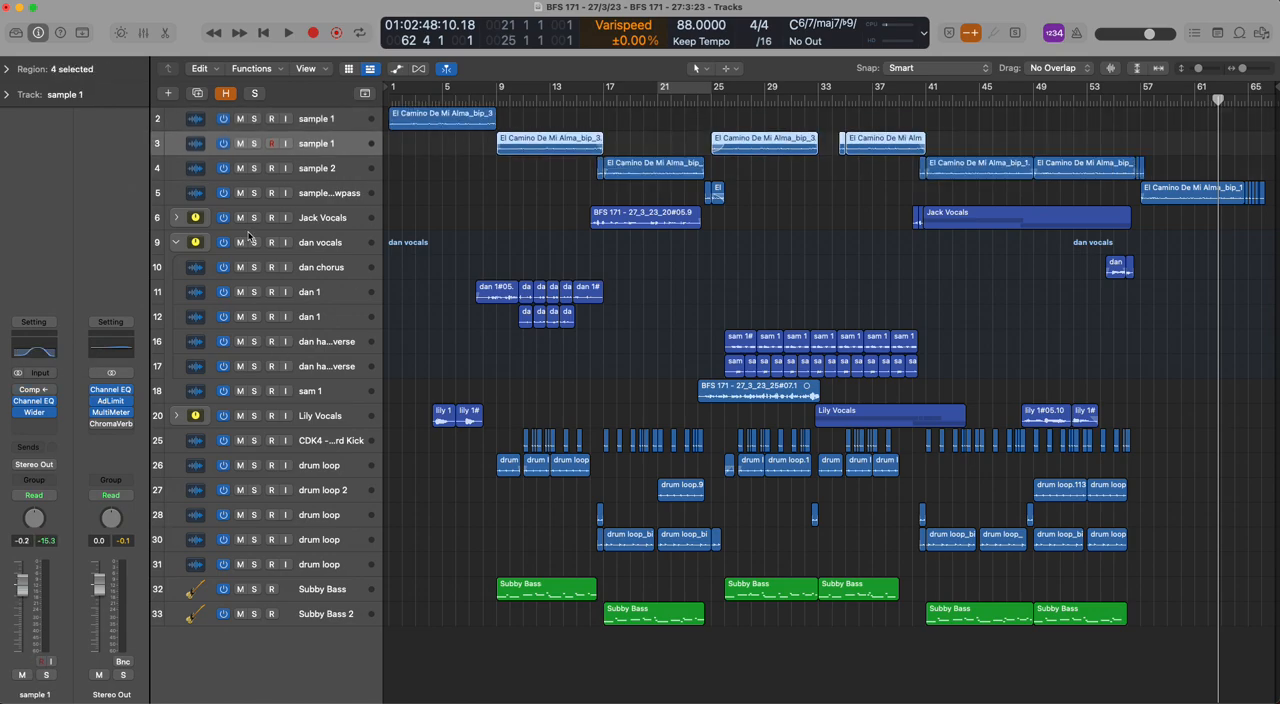
click(172, 172)
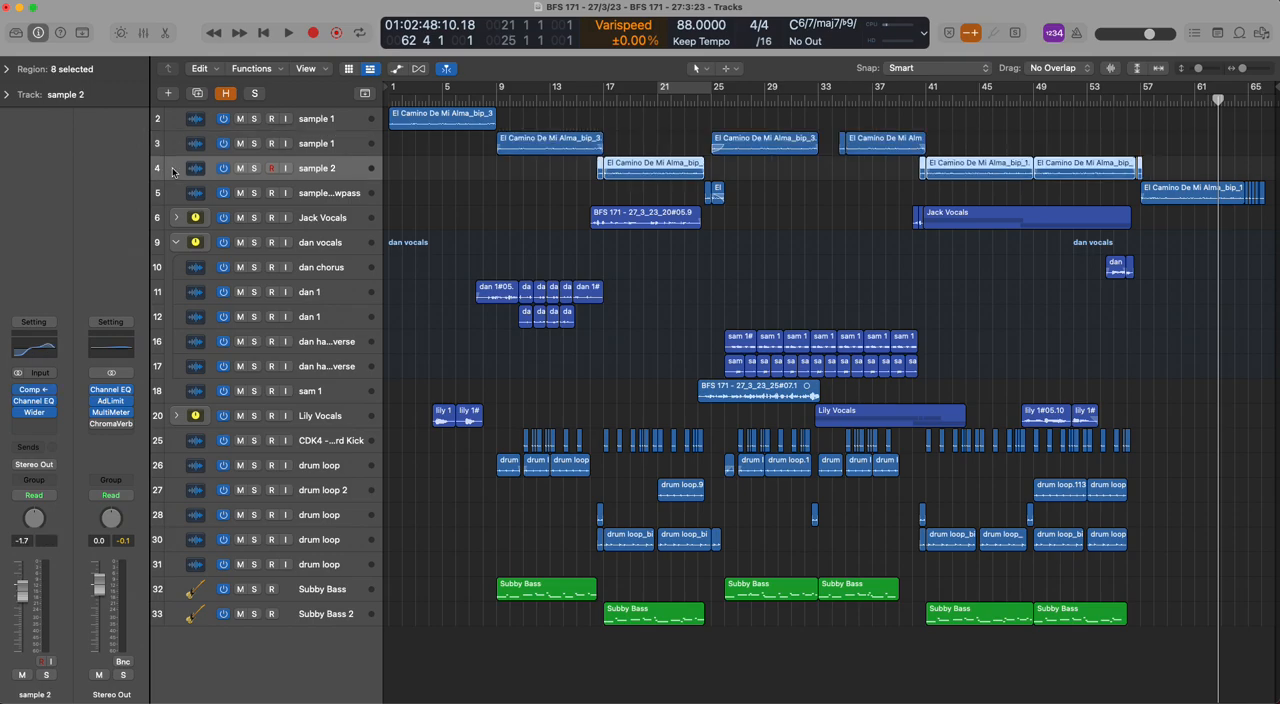
click(44, 342)
click(405, 172)
Play sample 2 soloed in a loop from bar 17 to 21, and clear the solo, the selection and the cycle
drag(610, 88, 662, 88)
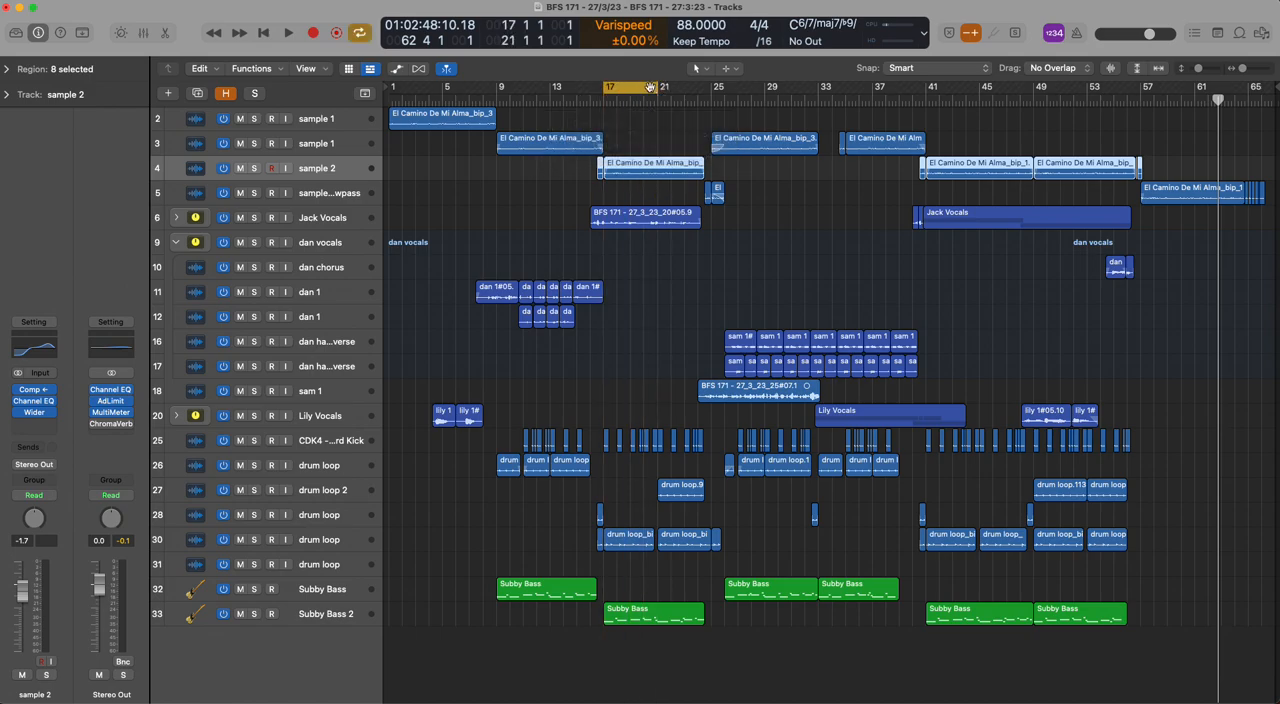
click(255, 169)
key(space)
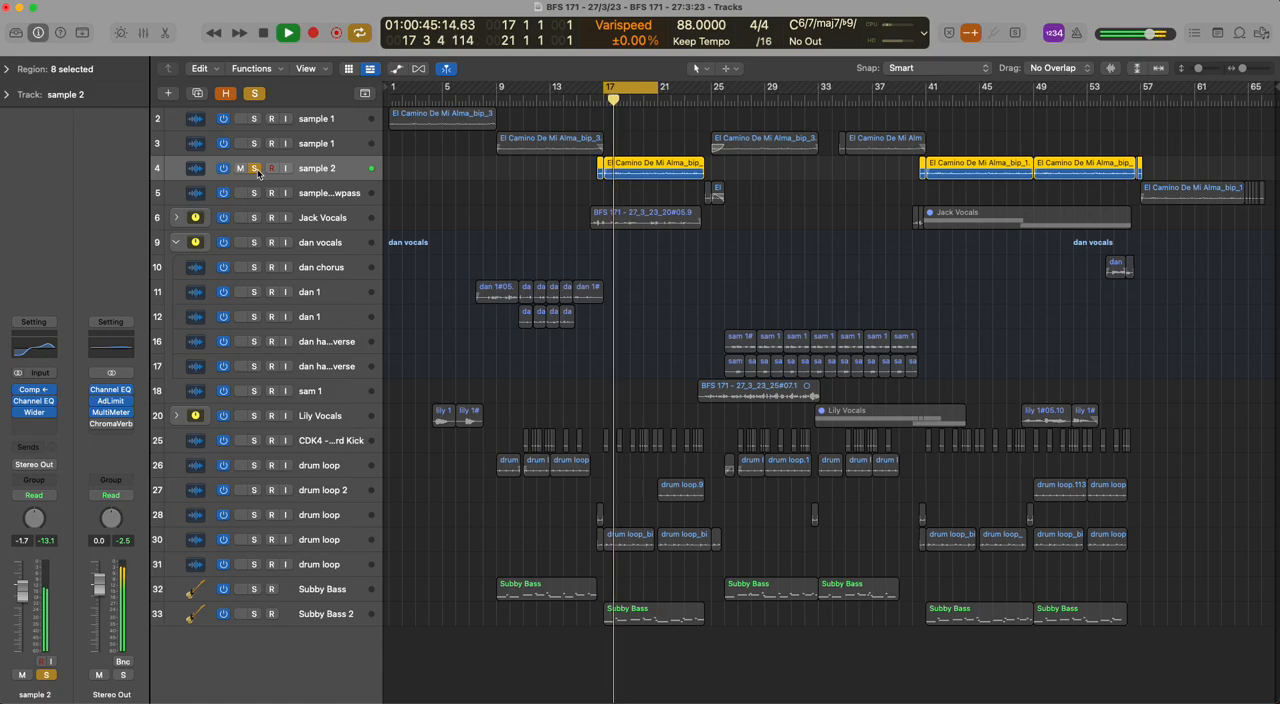
key(space)
click(257, 93)
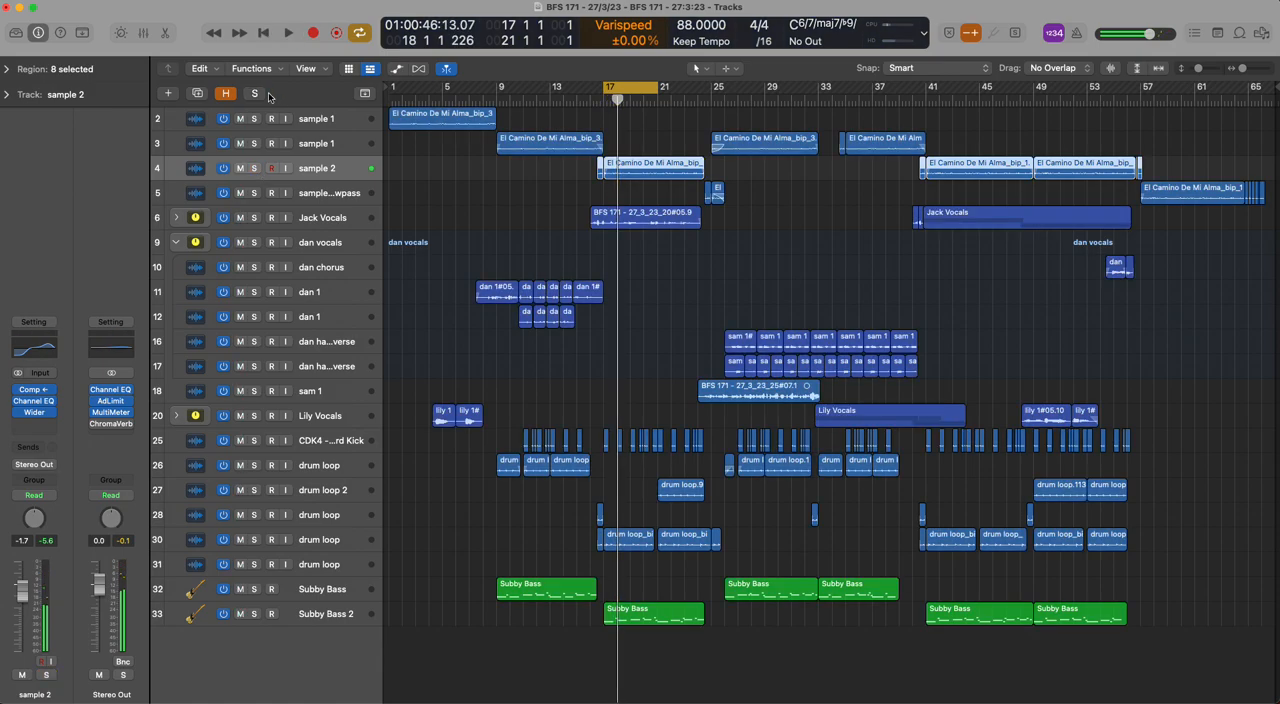
click(553, 212)
click(638, 88)
click(453, 207)
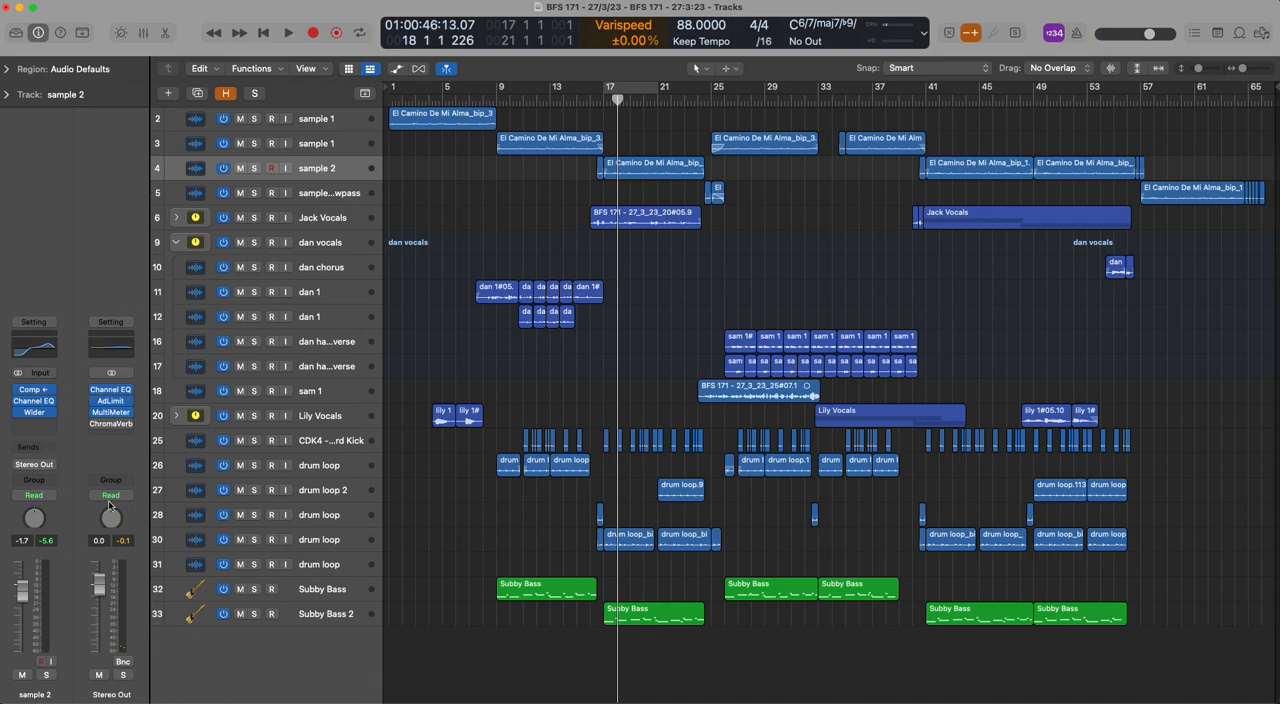
Inspect the Wider and Compressor plug-ins on the sample 2 track and close them
click(37, 413)
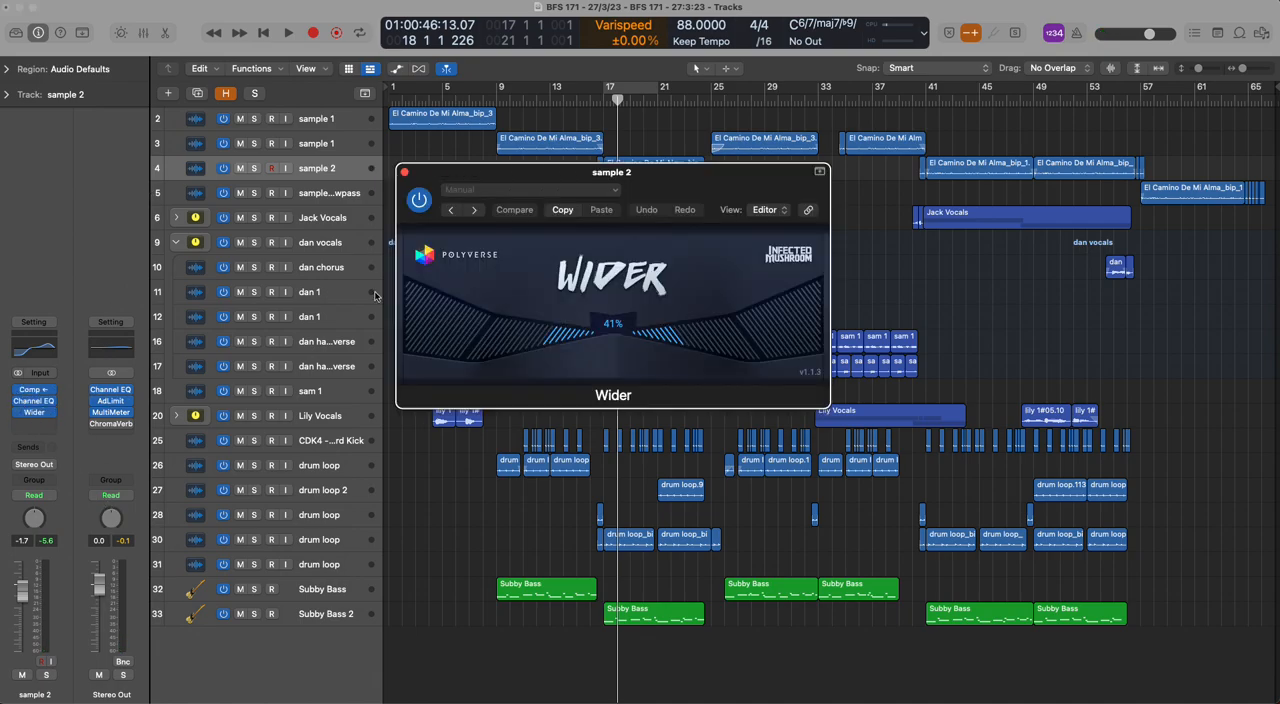
click(405, 176)
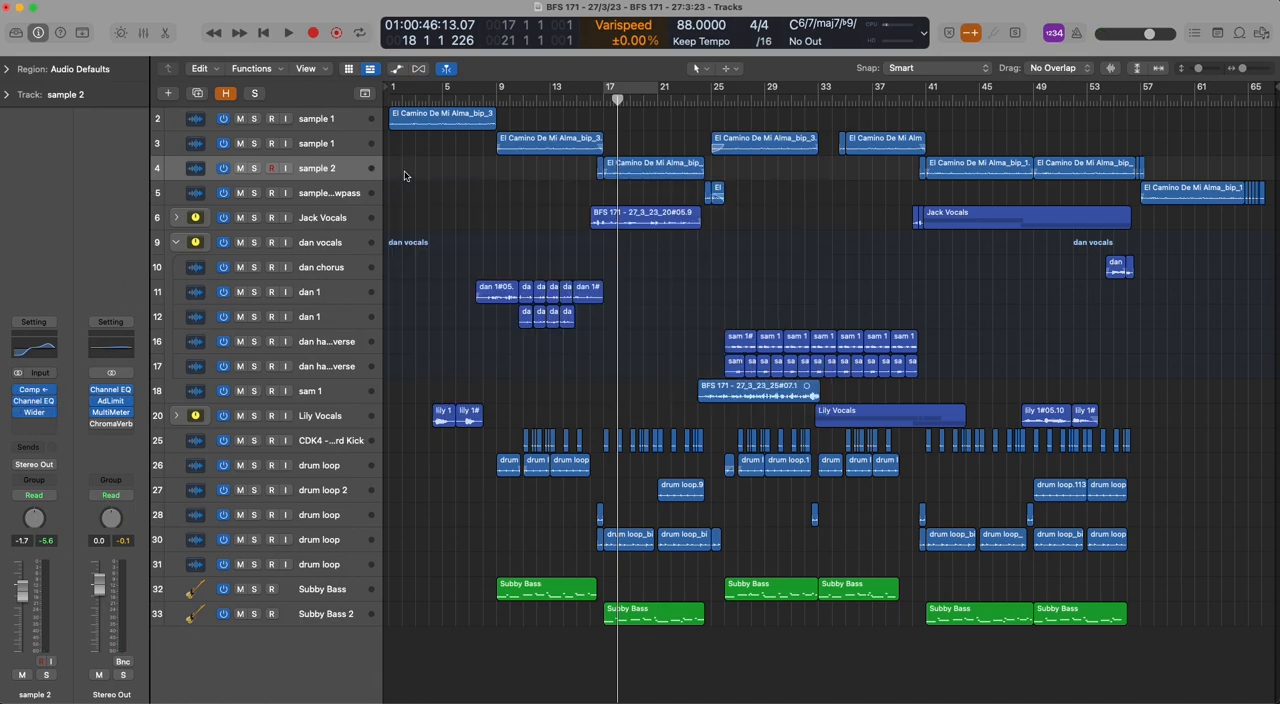
click(33, 389)
click(404, 172)
Cycle from bar 17 with sample 2 and the Hard Kick soloed, playing them with sample 2's compressor bypassed
click(617, 97)
click(254, 440)
click(255, 169)
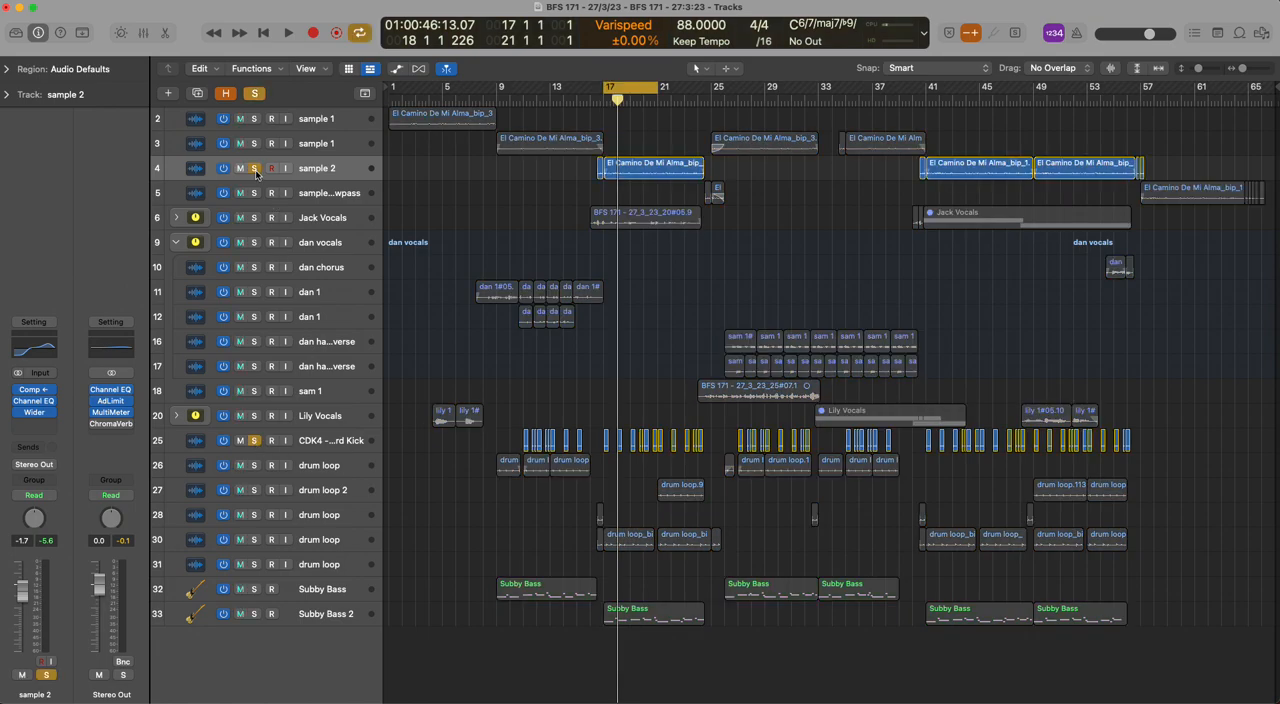
click(18, 390)
key(space)
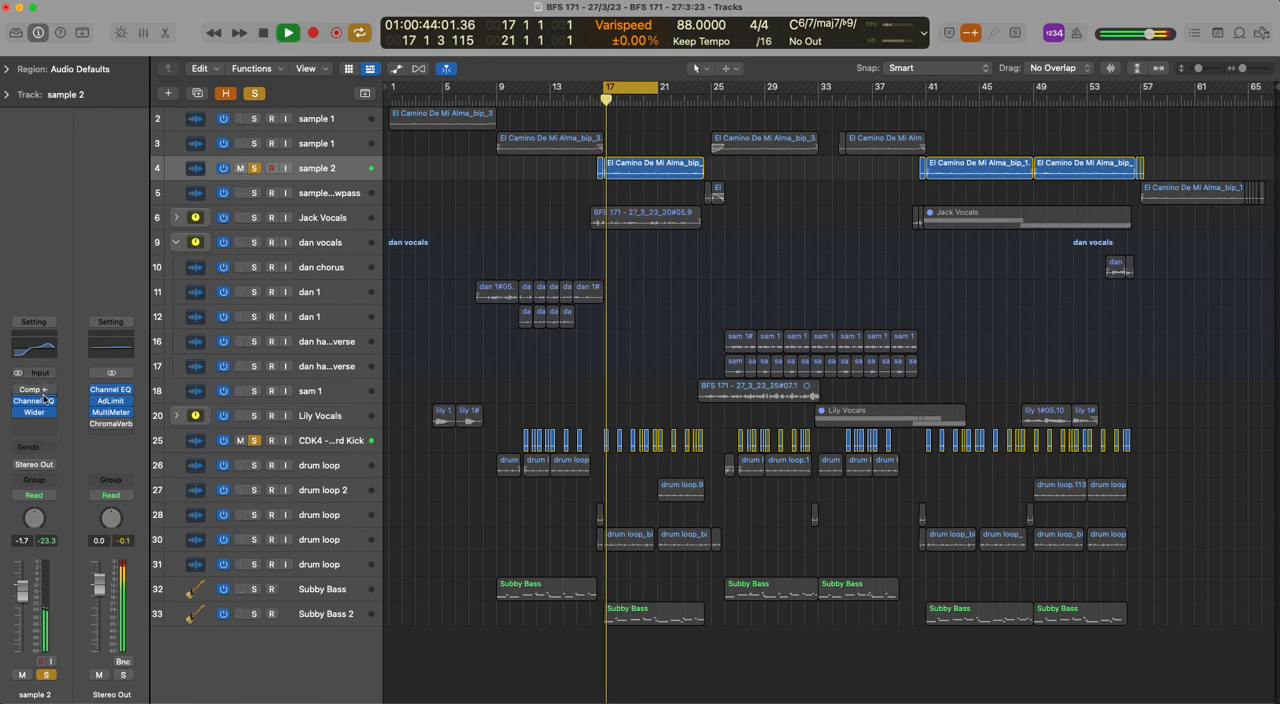
click(32, 389)
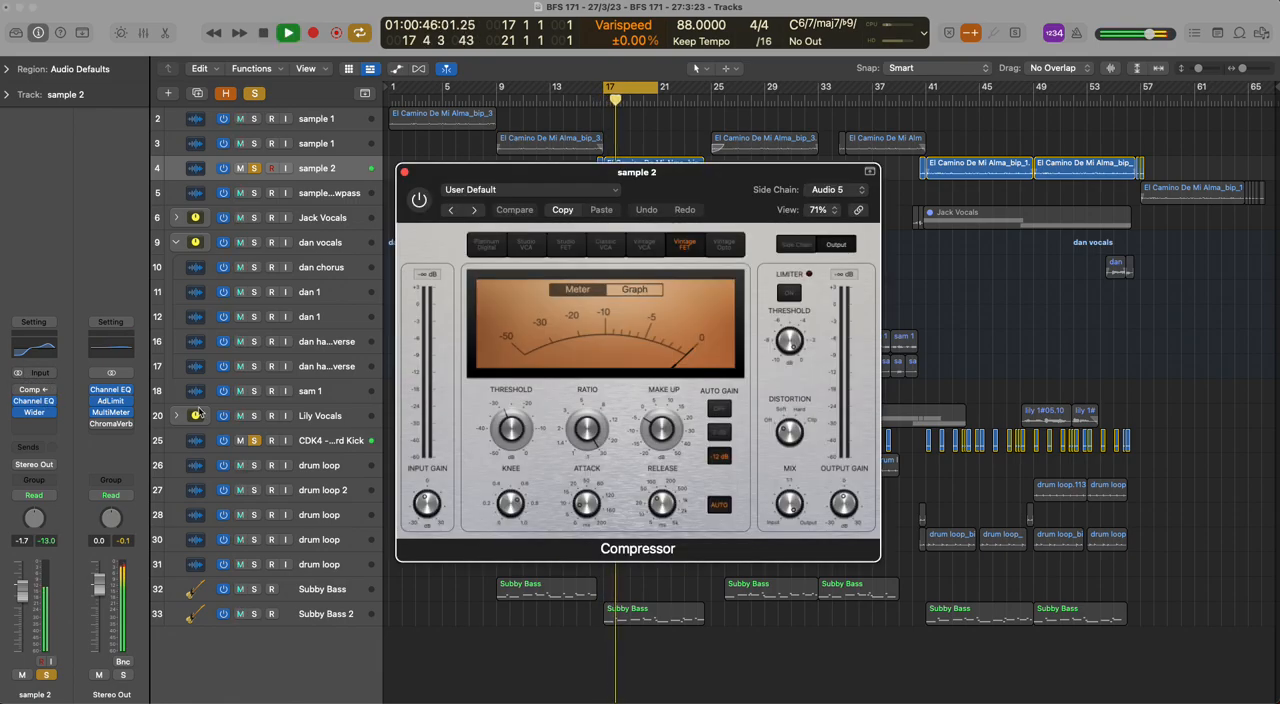
key(space)
Re-enable sample 2's sidechain compressor, replay the loop with the kick, close the plug-in and clear the solos
click(419, 199)
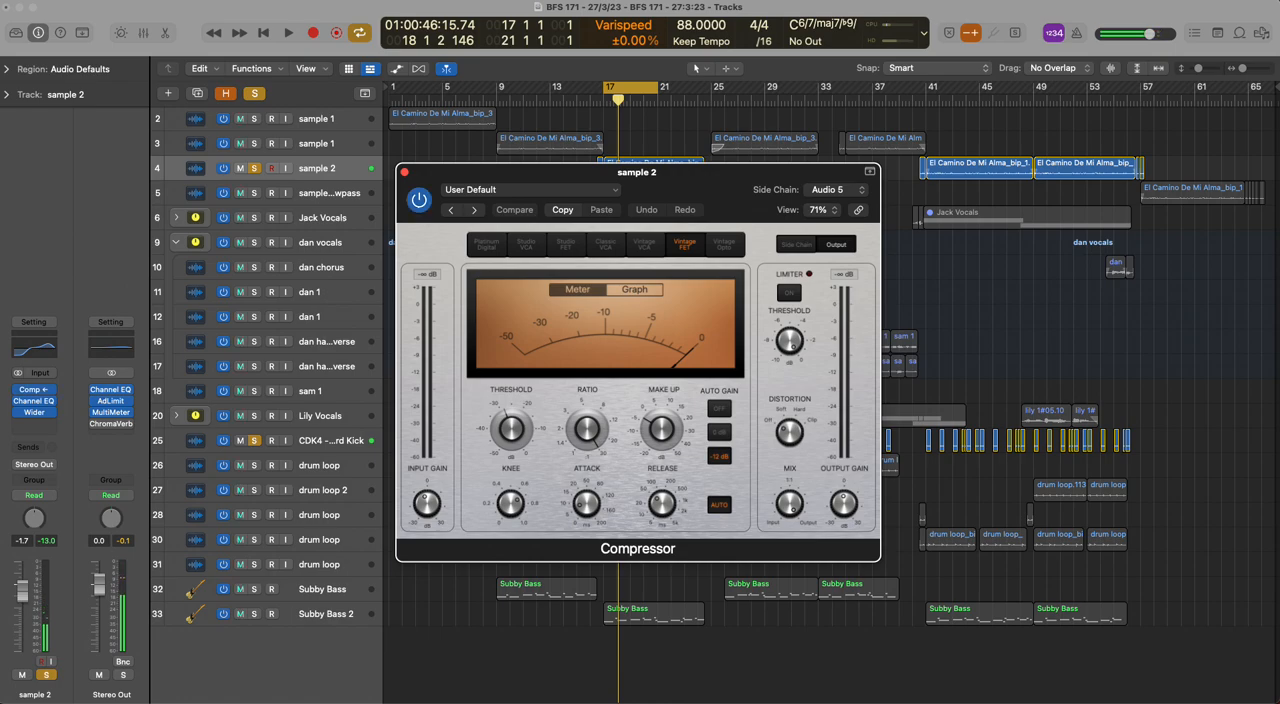
key(space)
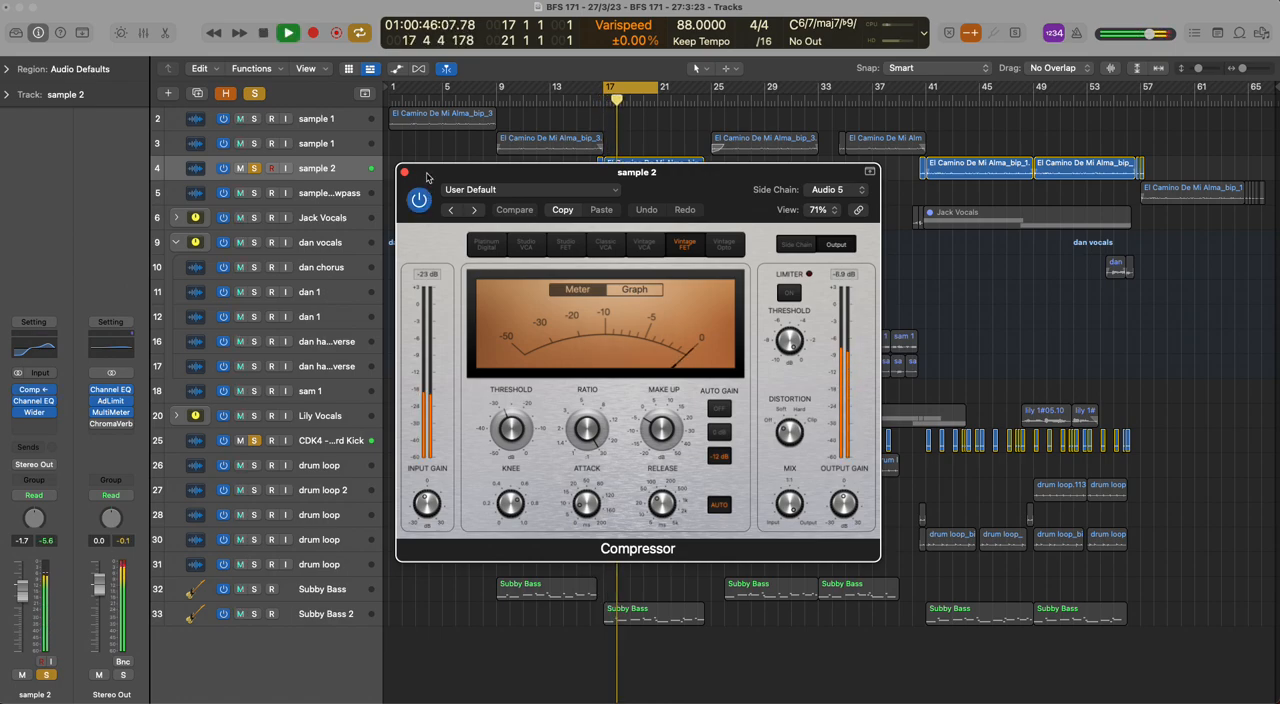
key(space)
click(404, 172)
click(255, 94)
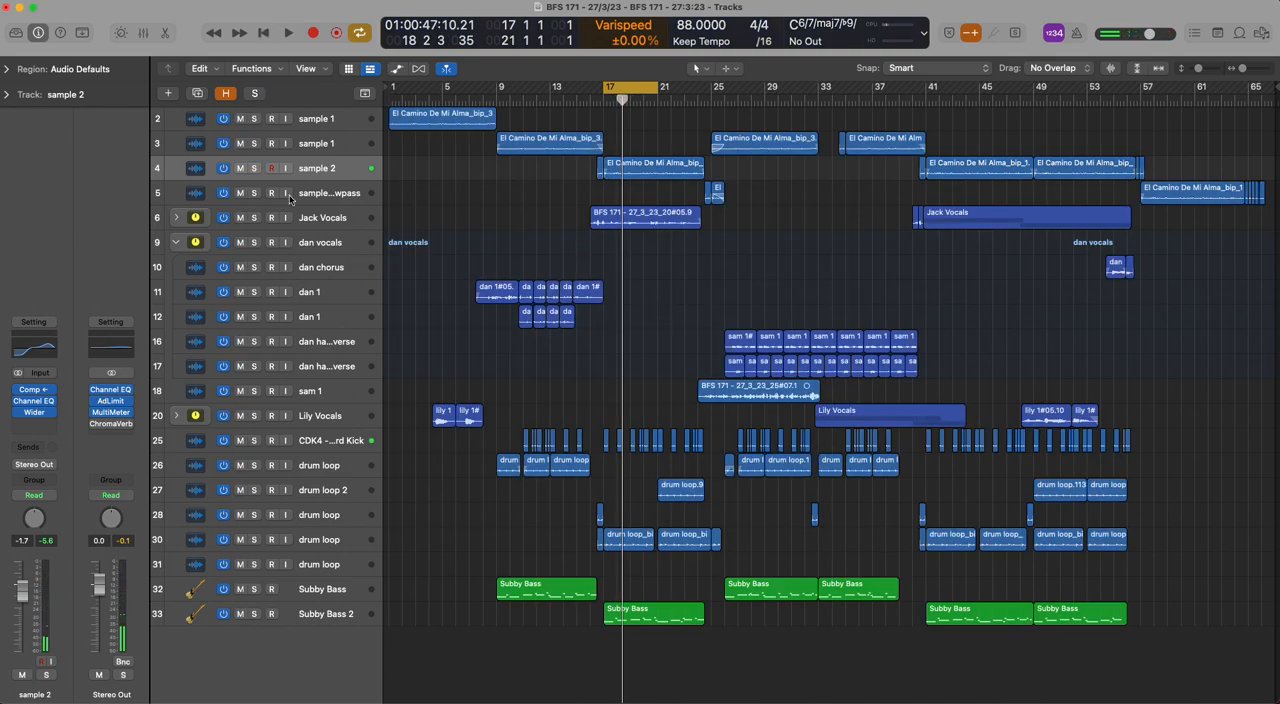
With the cycle off, play the sample 2 lowpass transition from about bar 24 with tracks 3 to 5 soloed, and clear the solos
key(Right)
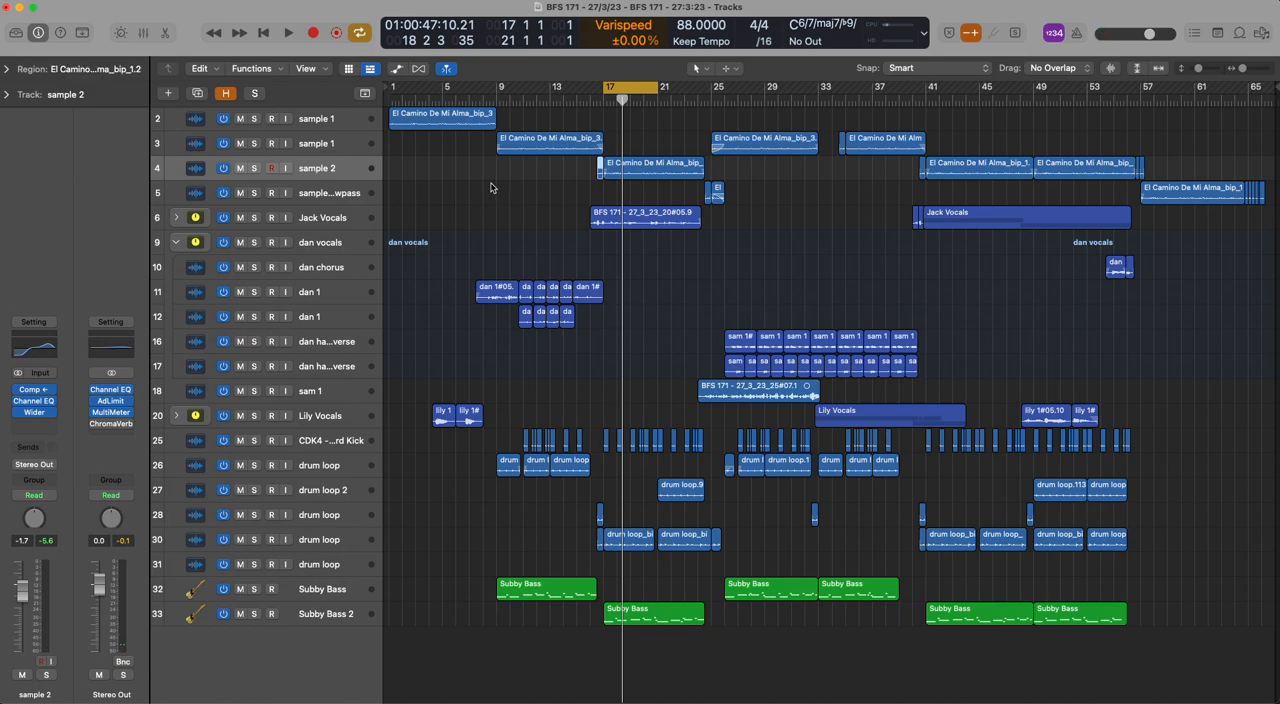
click(491, 187)
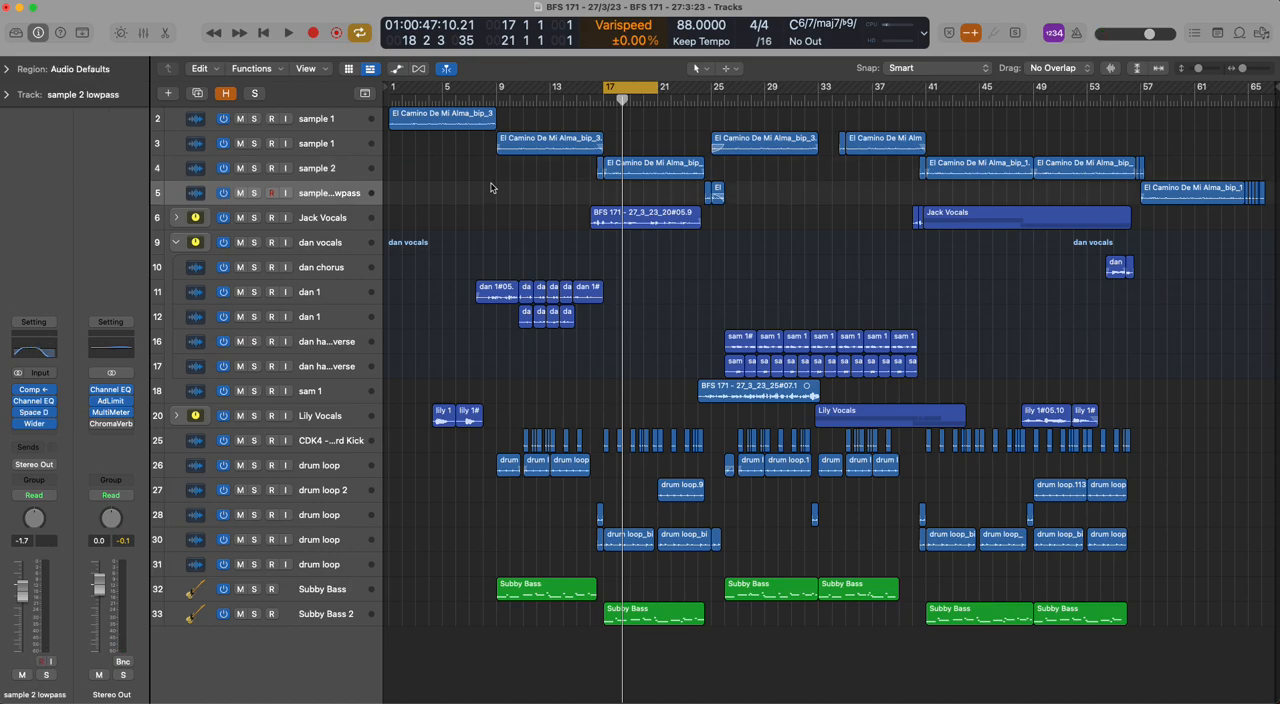
key(c)
click(697, 100)
key(space)
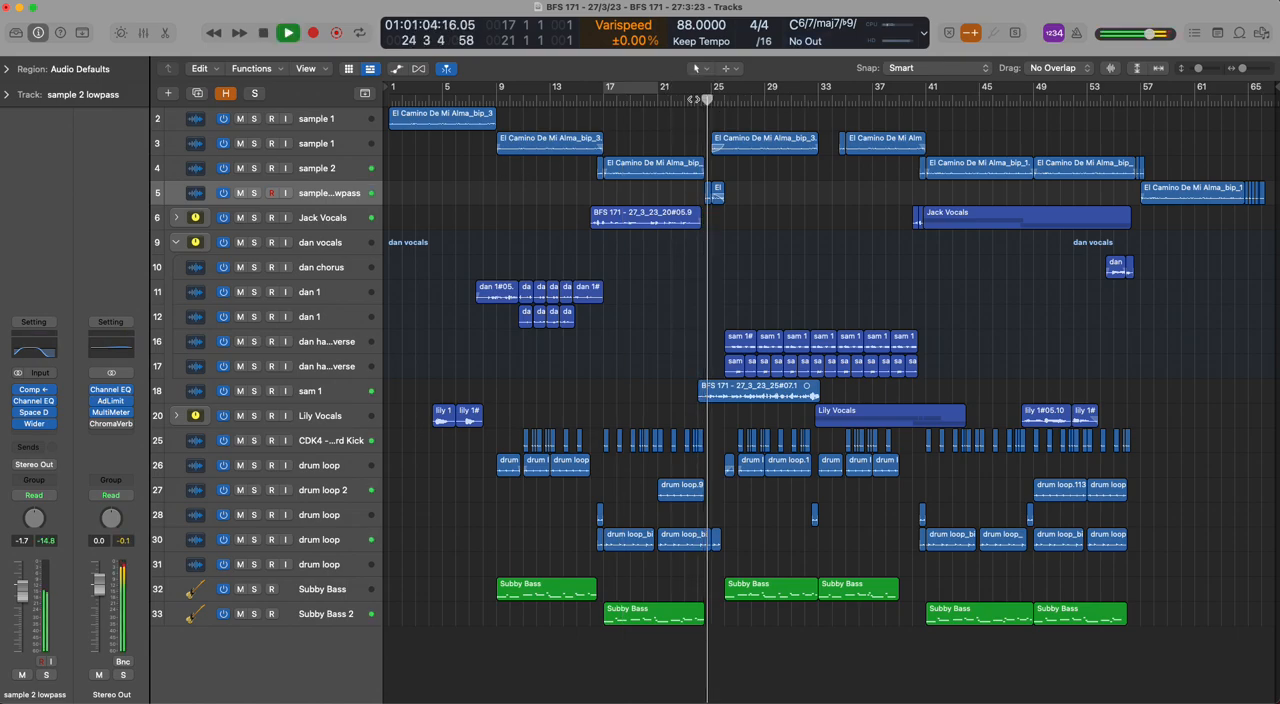
drag(254, 192, 253, 147)
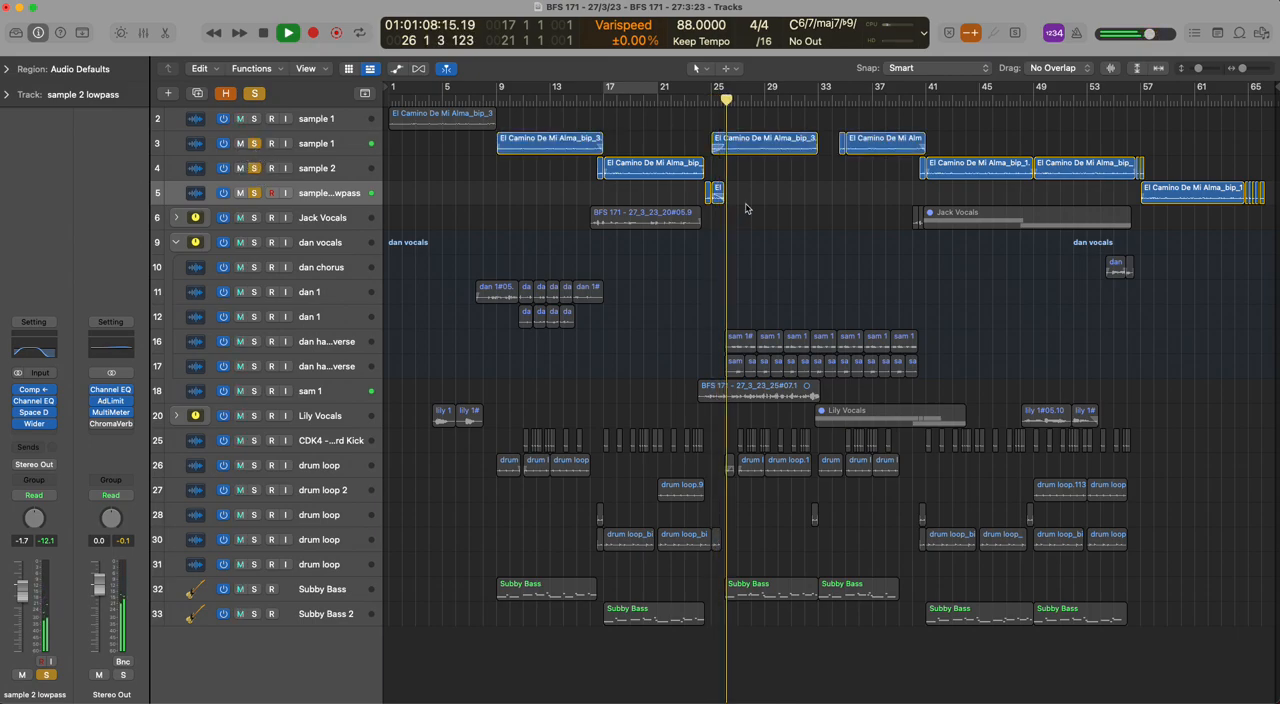
key(space)
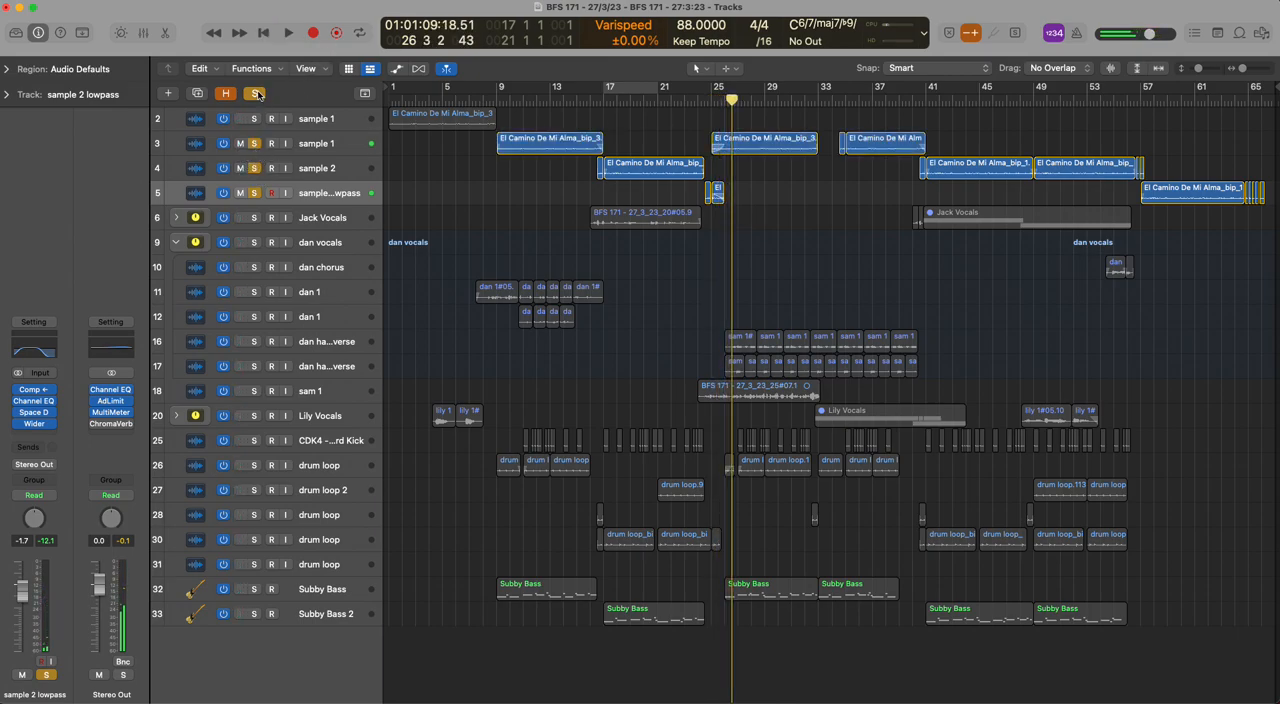
click(256, 93)
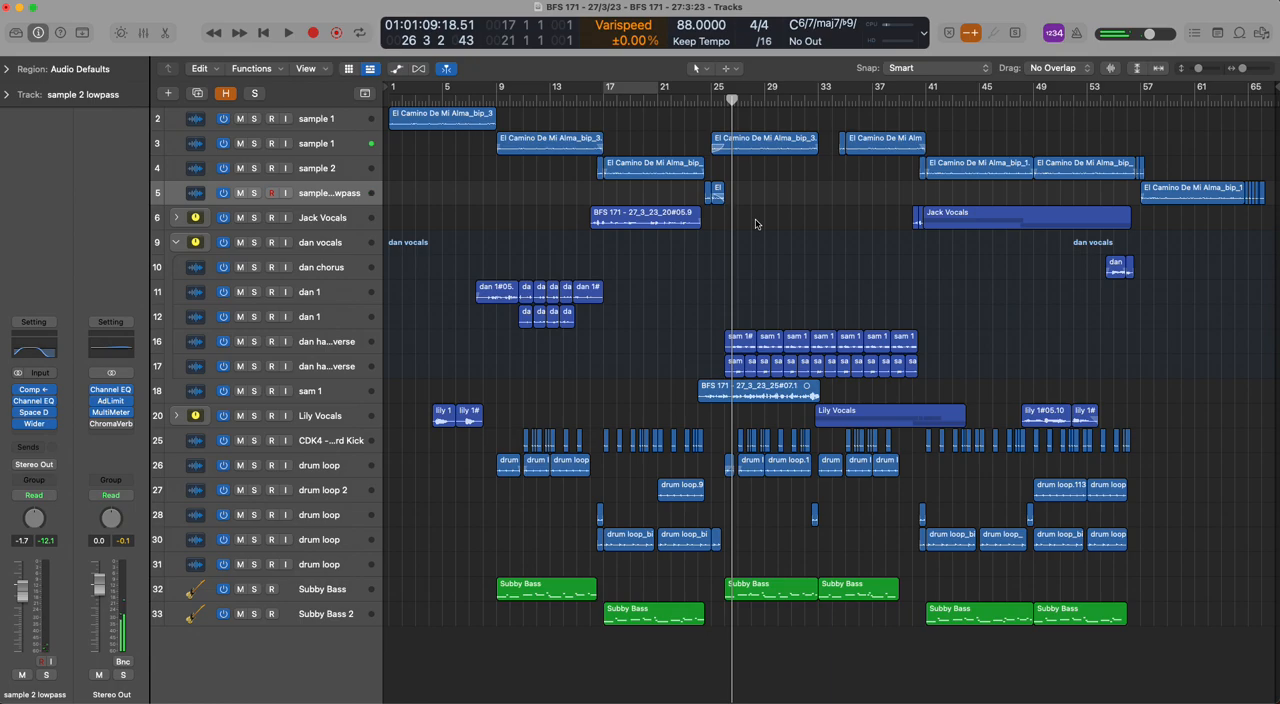
Collapse the vocal stack on track 9 and inspect the channel strips of the Hard Kick and the drum loop on track 26
click(598, 228)
click(176, 242)
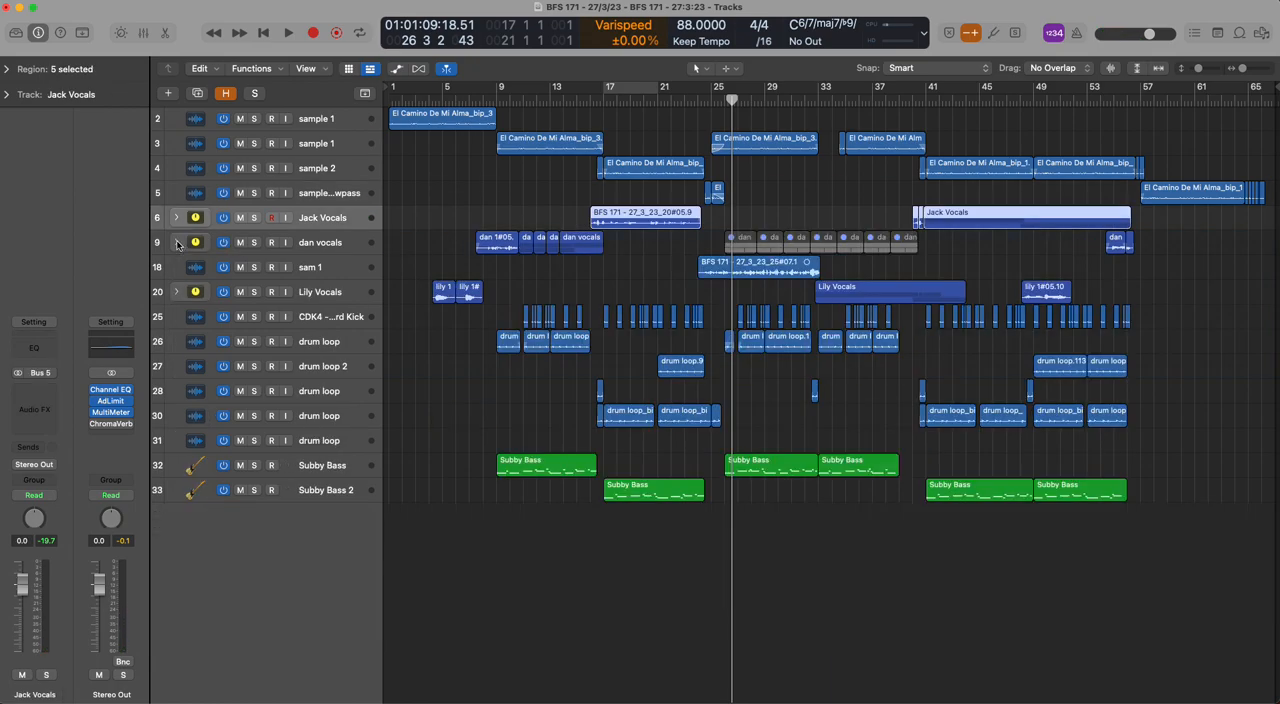
click(182, 322)
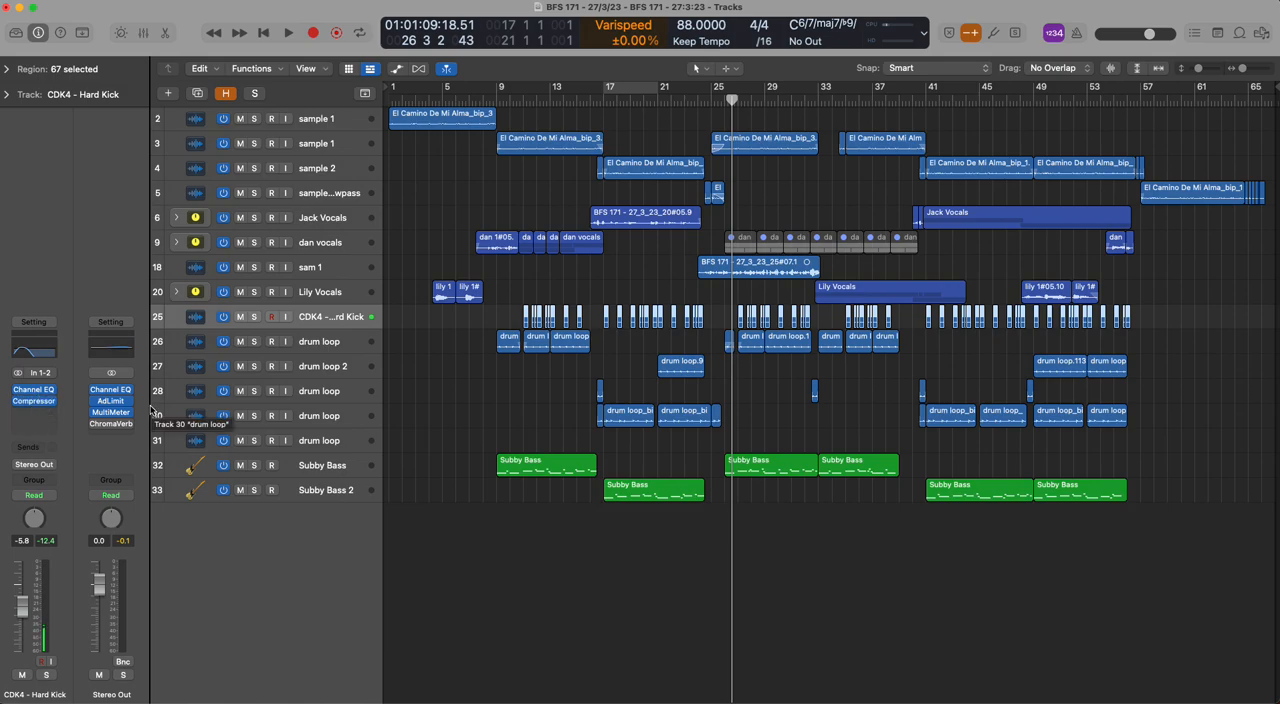
key(Down)
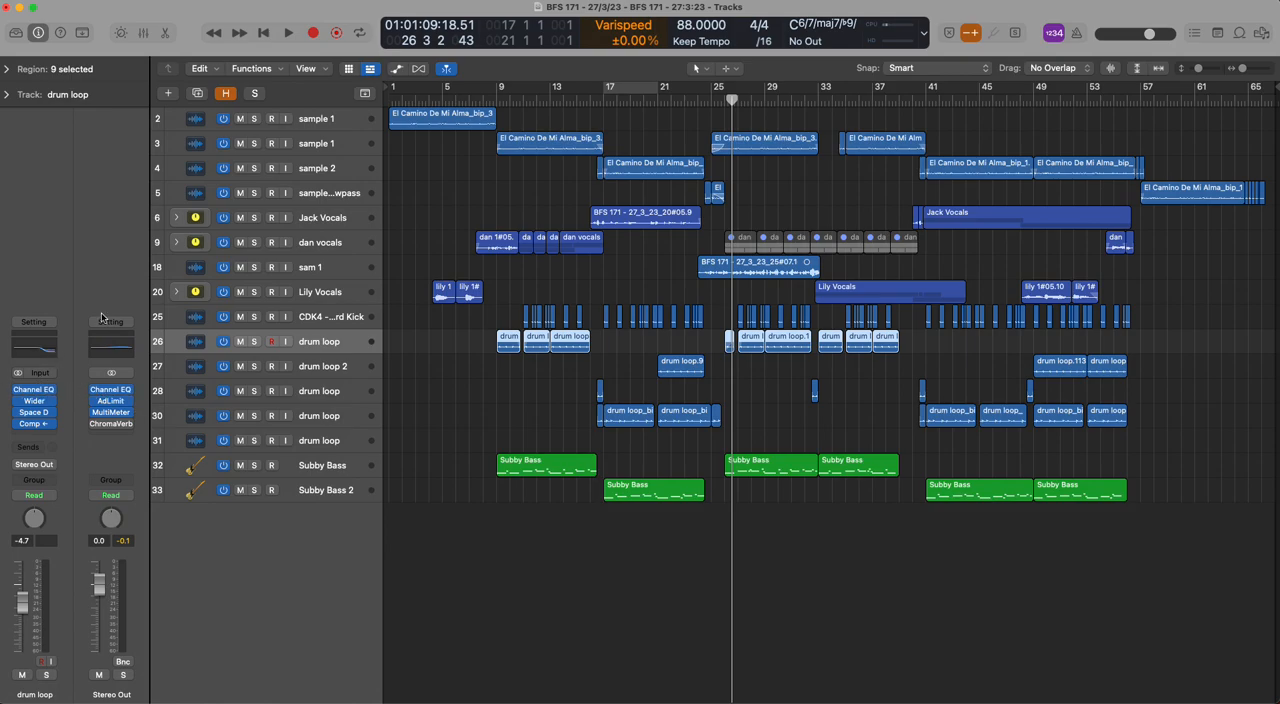
Cycle bars 9 to 11 with the drum loop on track 26 soloed, and play it with all four of its plug-ins bypassed
drag(500, 88, 524, 88)
click(255, 341)
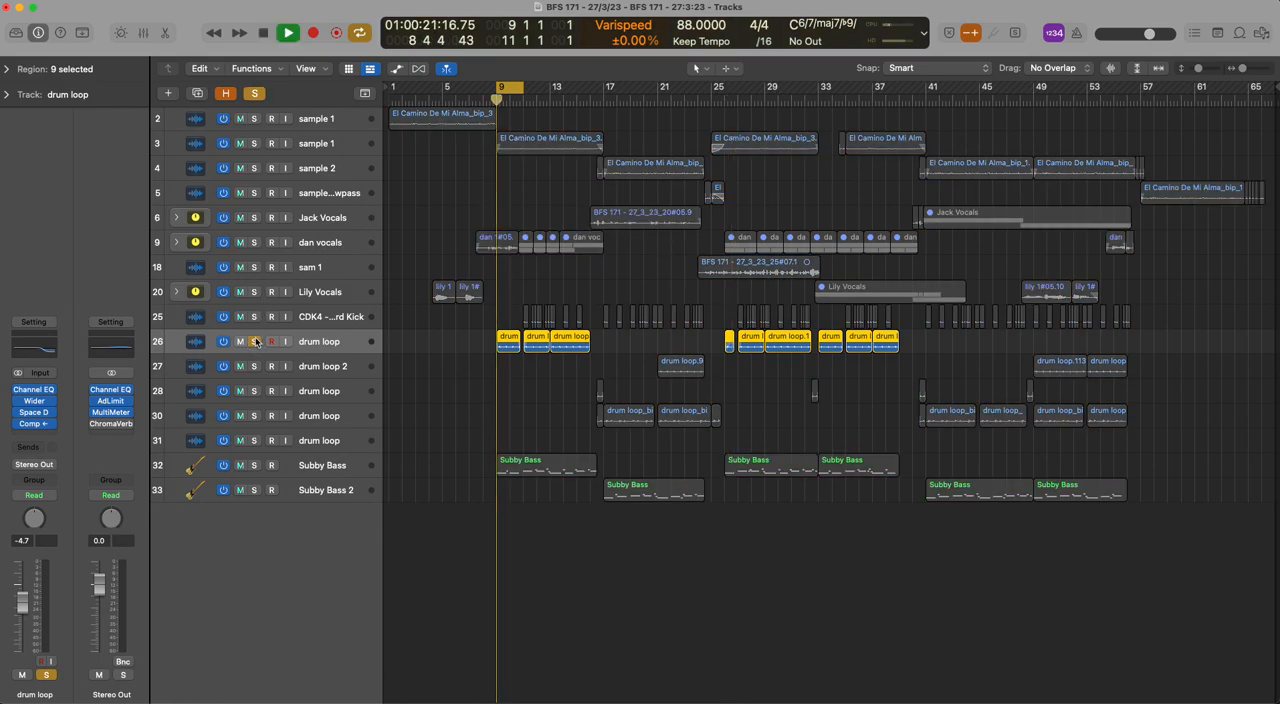
click(15, 417)
click(15, 414)
click(17, 413)
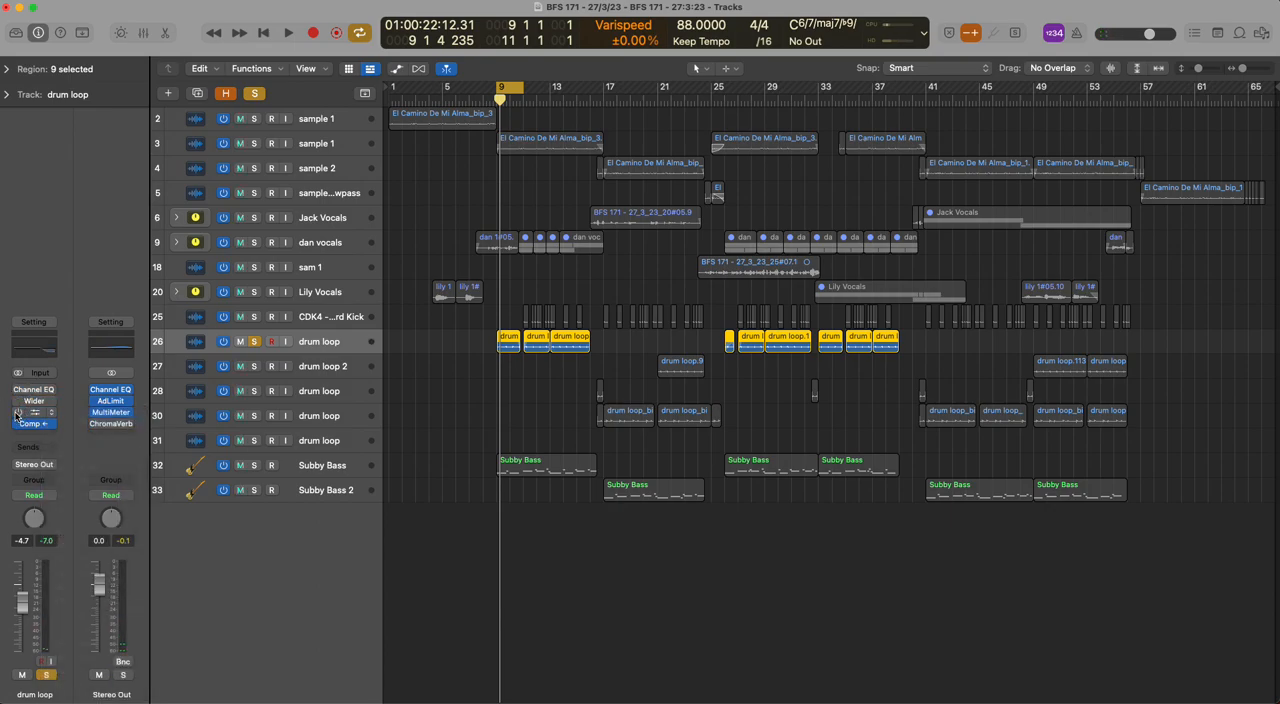
click(17, 425)
key(space)
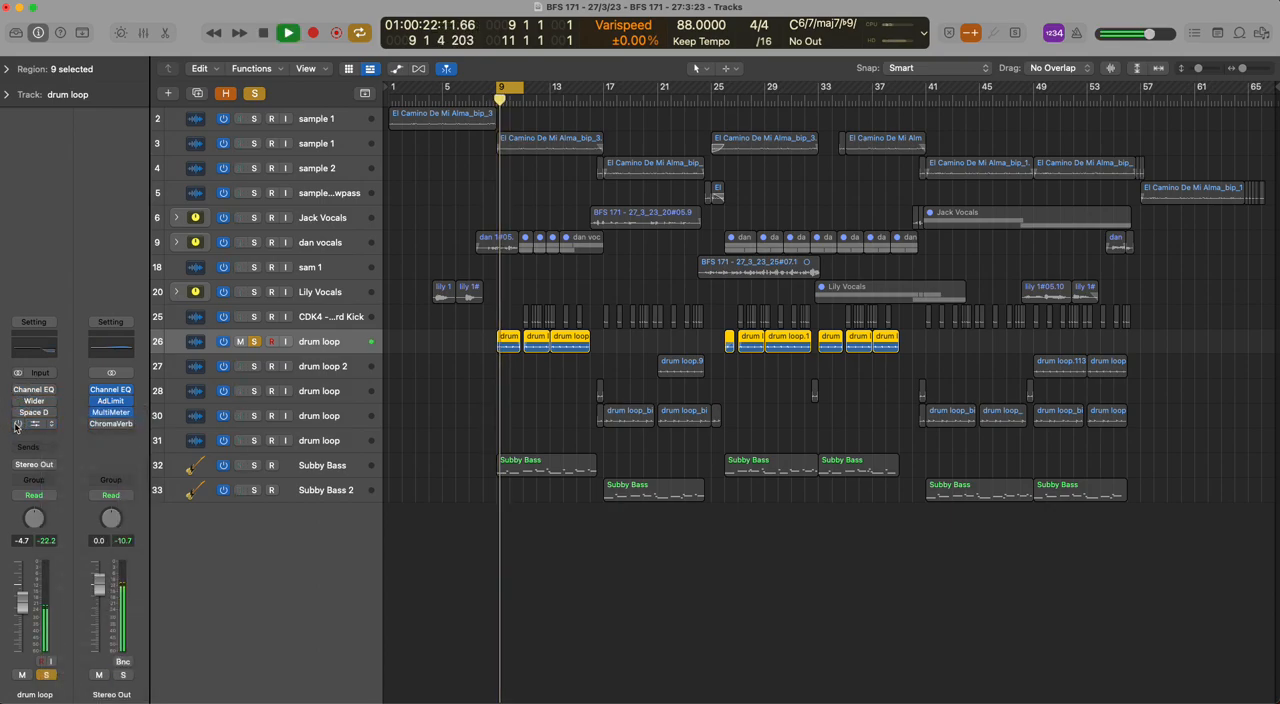
key(space)
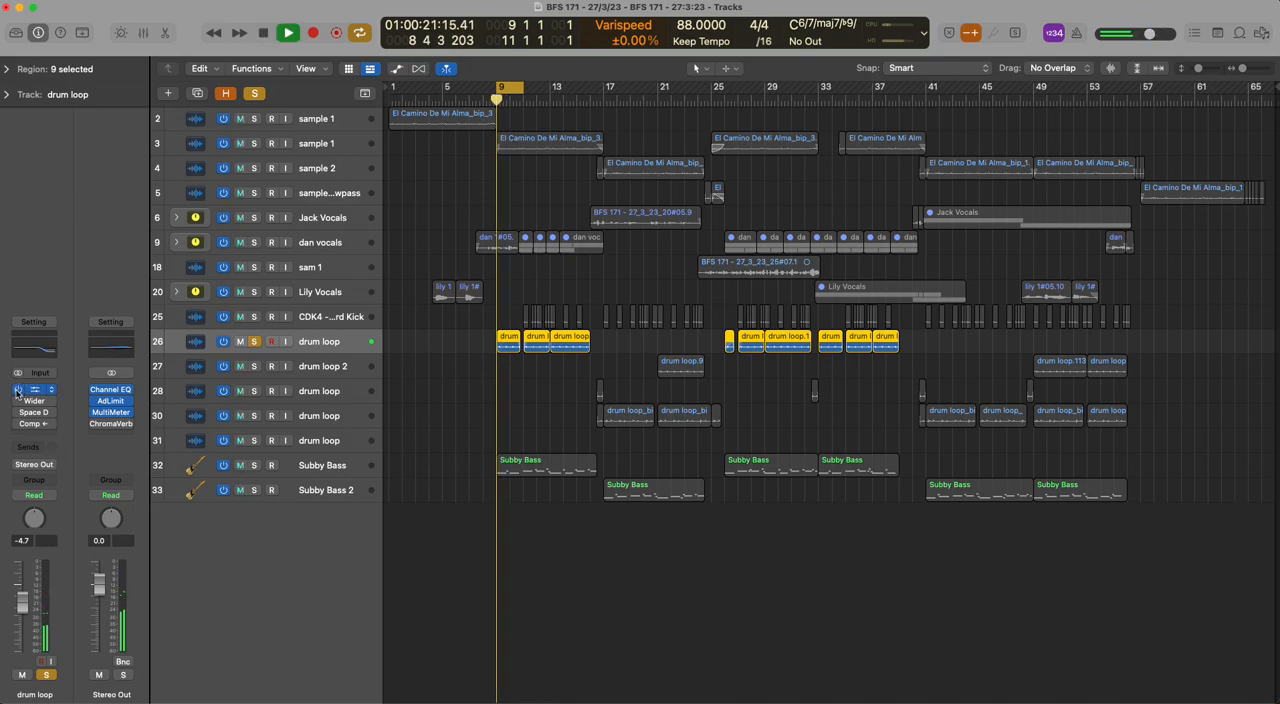
Re-enable the Channel EQ, Wider, Space D and compressor on track 26, replay the loop and clear the solo
key(space)
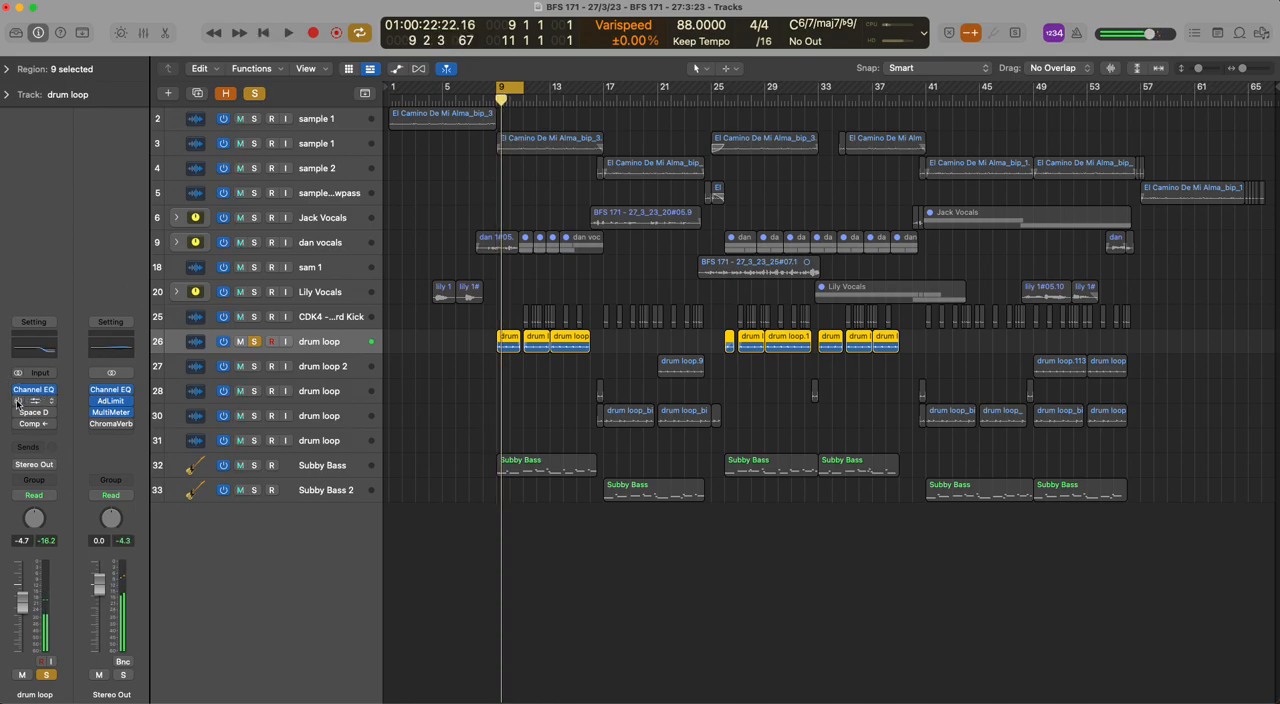
click(19, 413)
key(space)
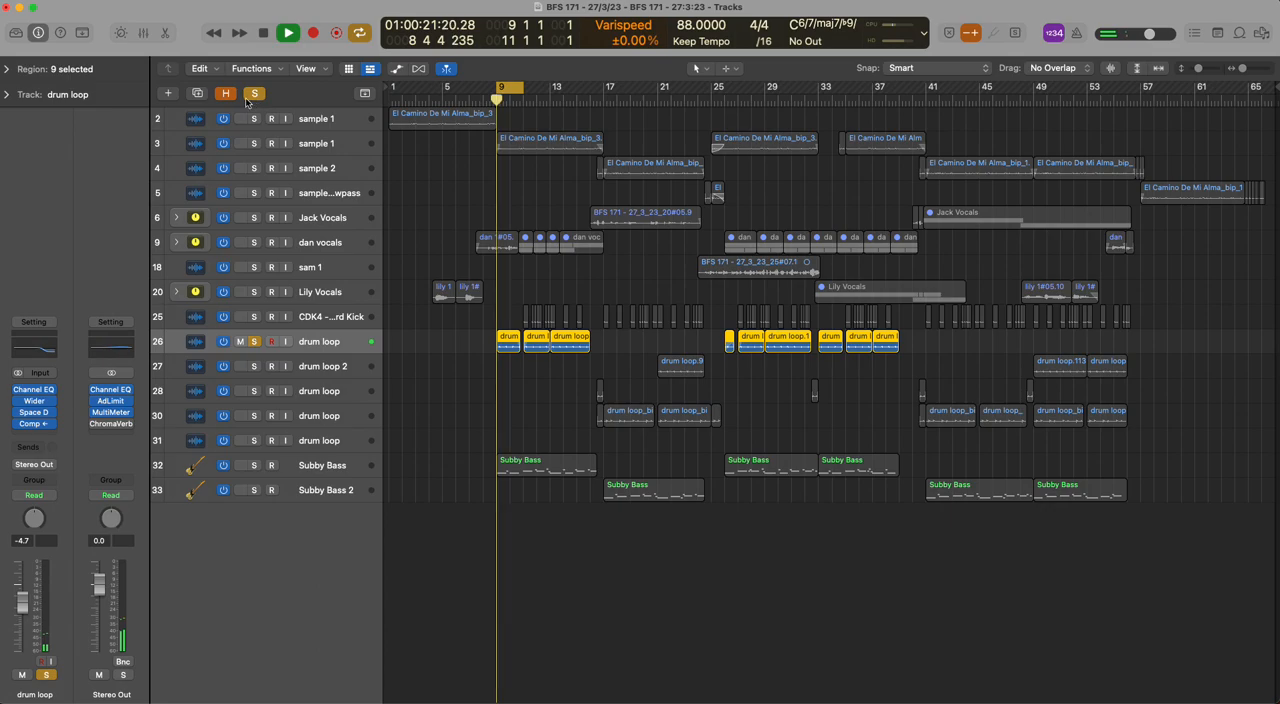
key(s)
key(space)
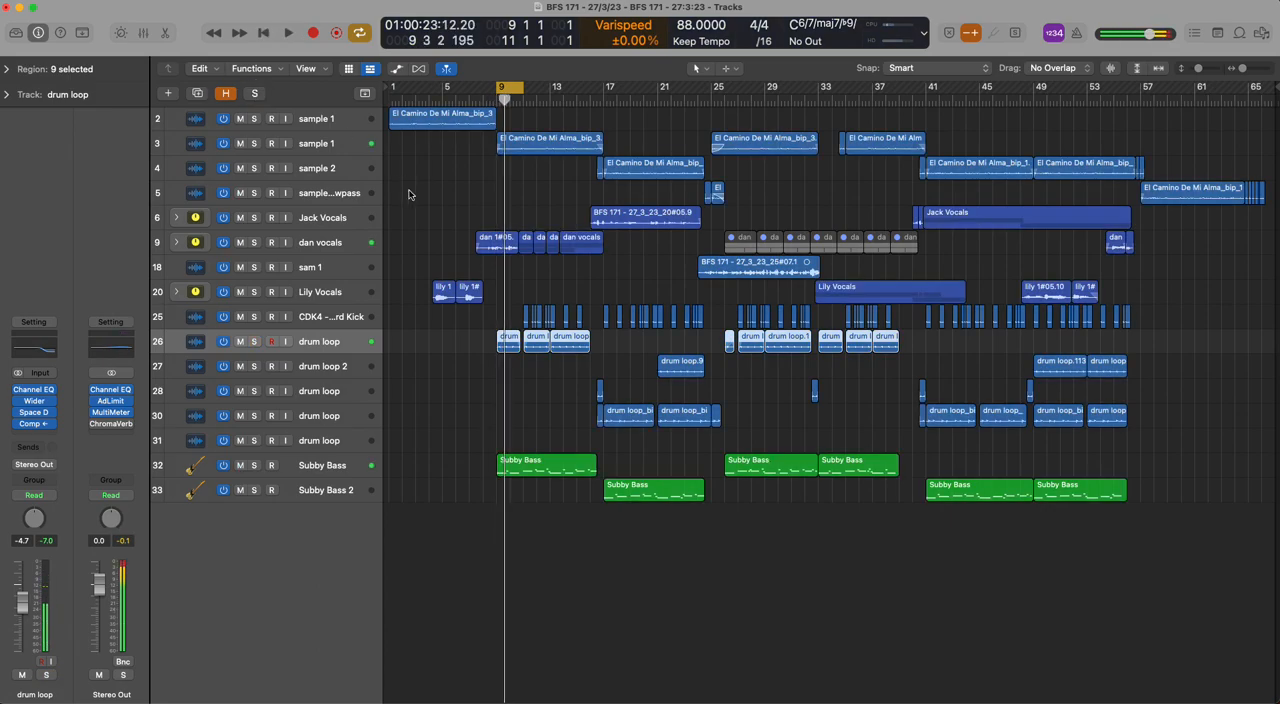
click(457, 398)
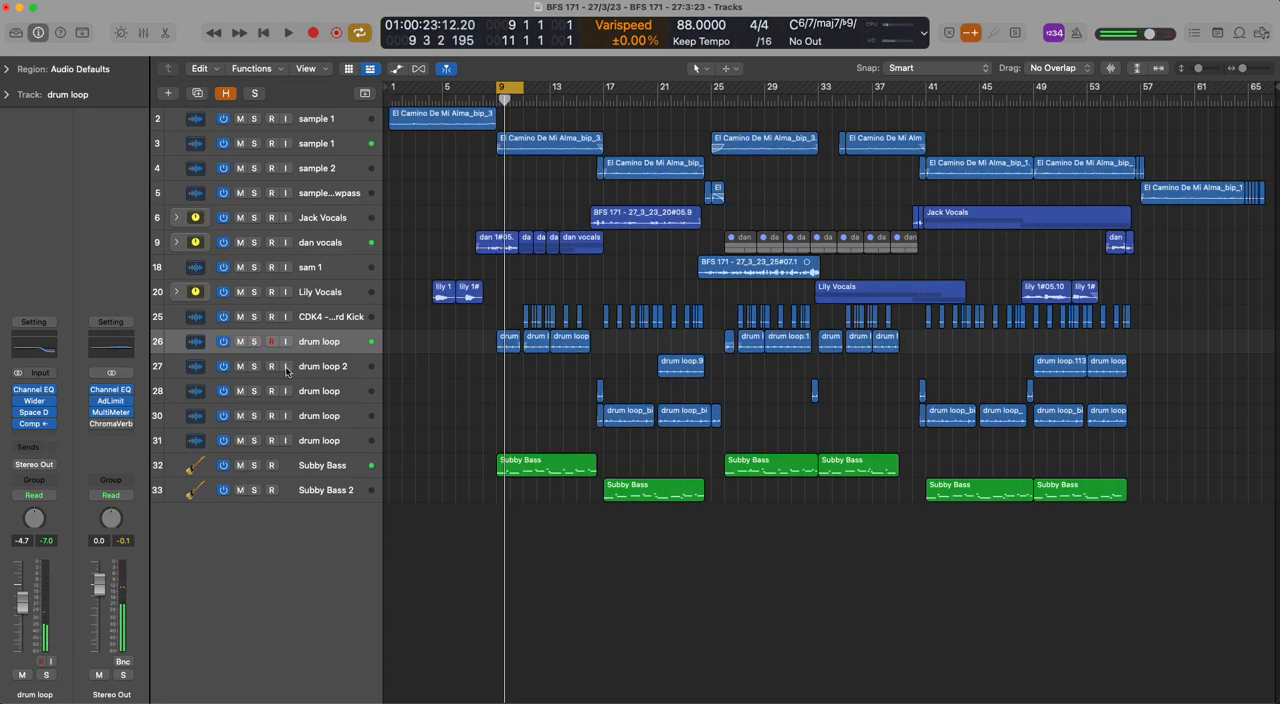
Inspect the channel strips of drum loop 2 and the drum loops on tracks 28 and 30
click(317, 368)
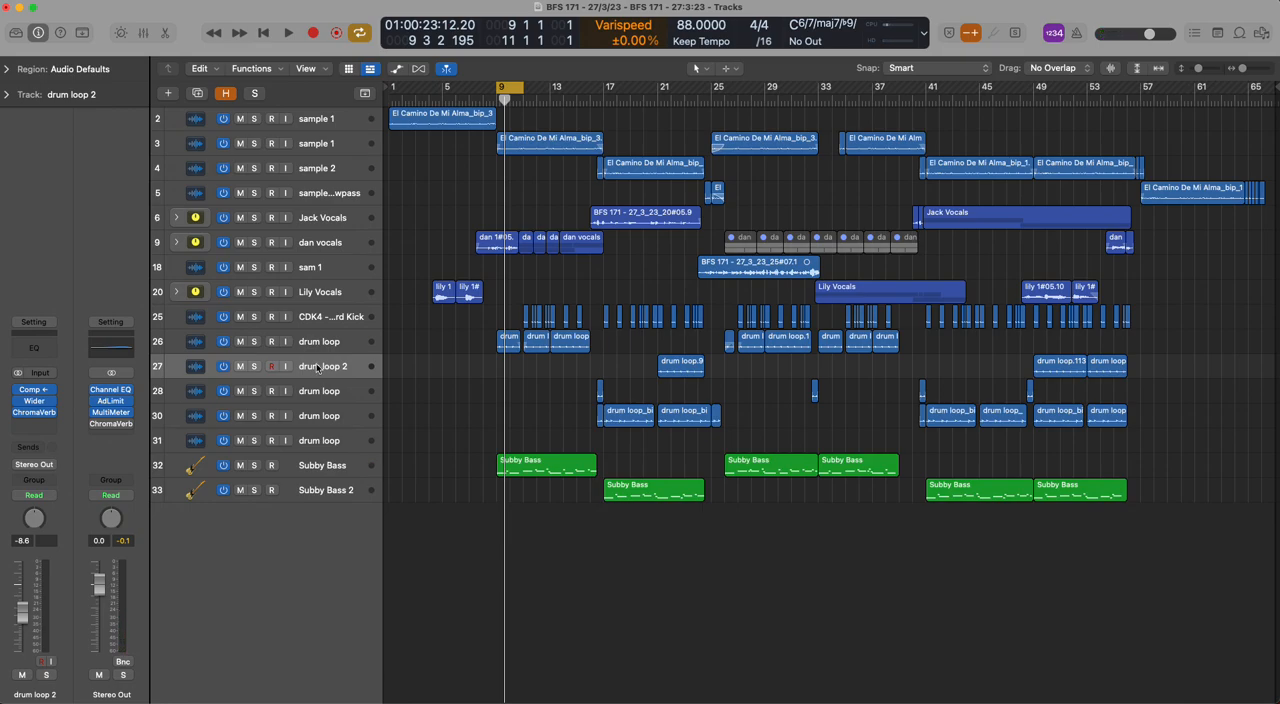
key(Down)
key(Down)
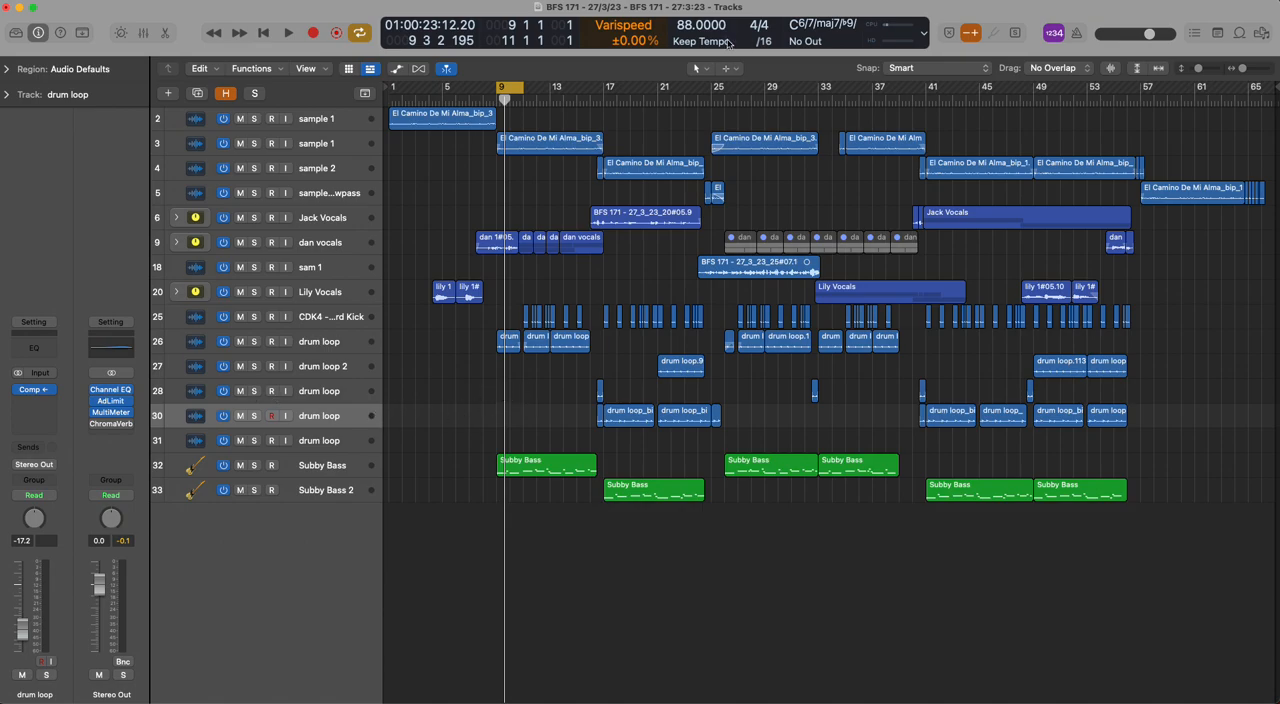
Cycle bar 16 and play it with the drum loop fill on track 28 soloed
click(514, 88)
drag(591, 89, 604, 89)
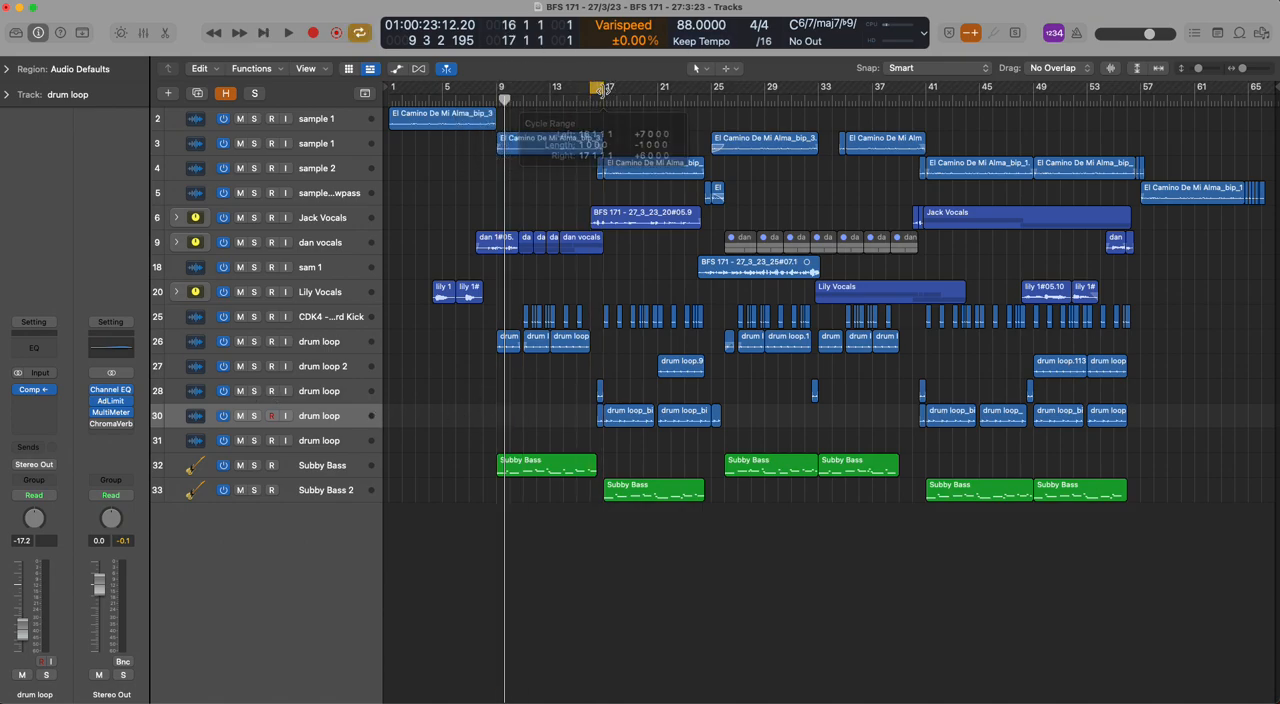
key(z)
key(z)
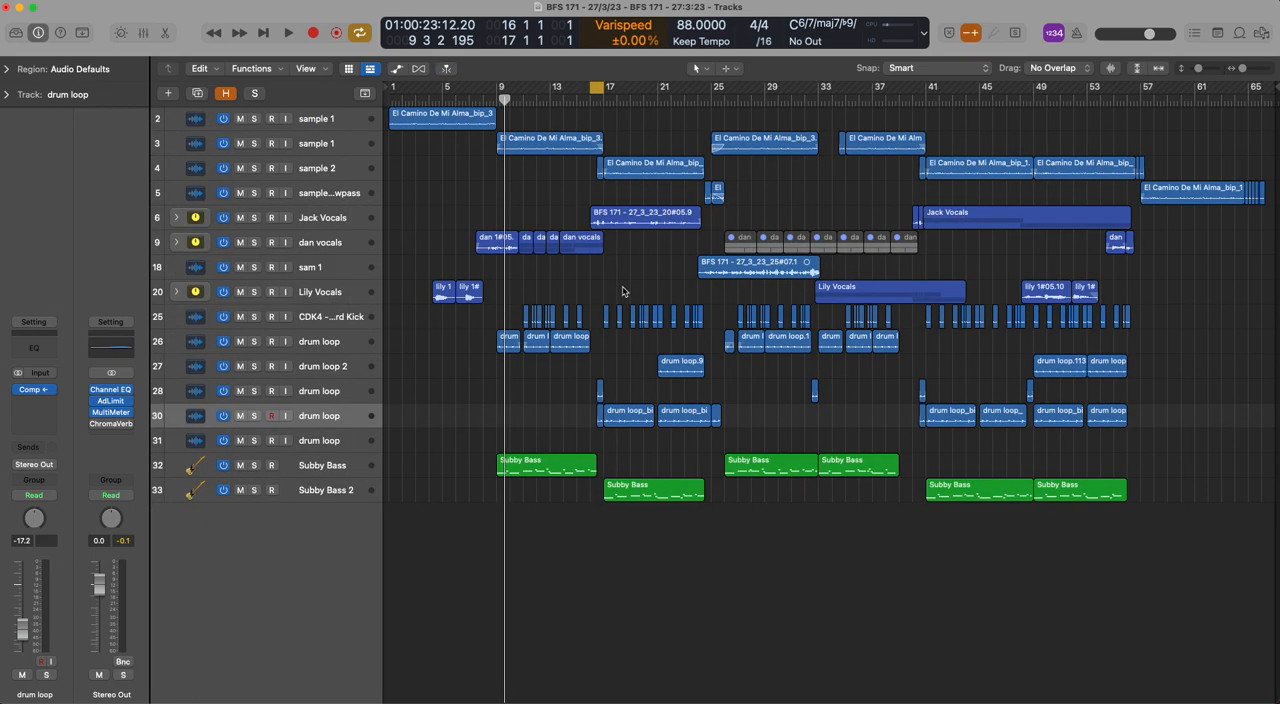
key(super+Right)
key(super+Right)
key(space)
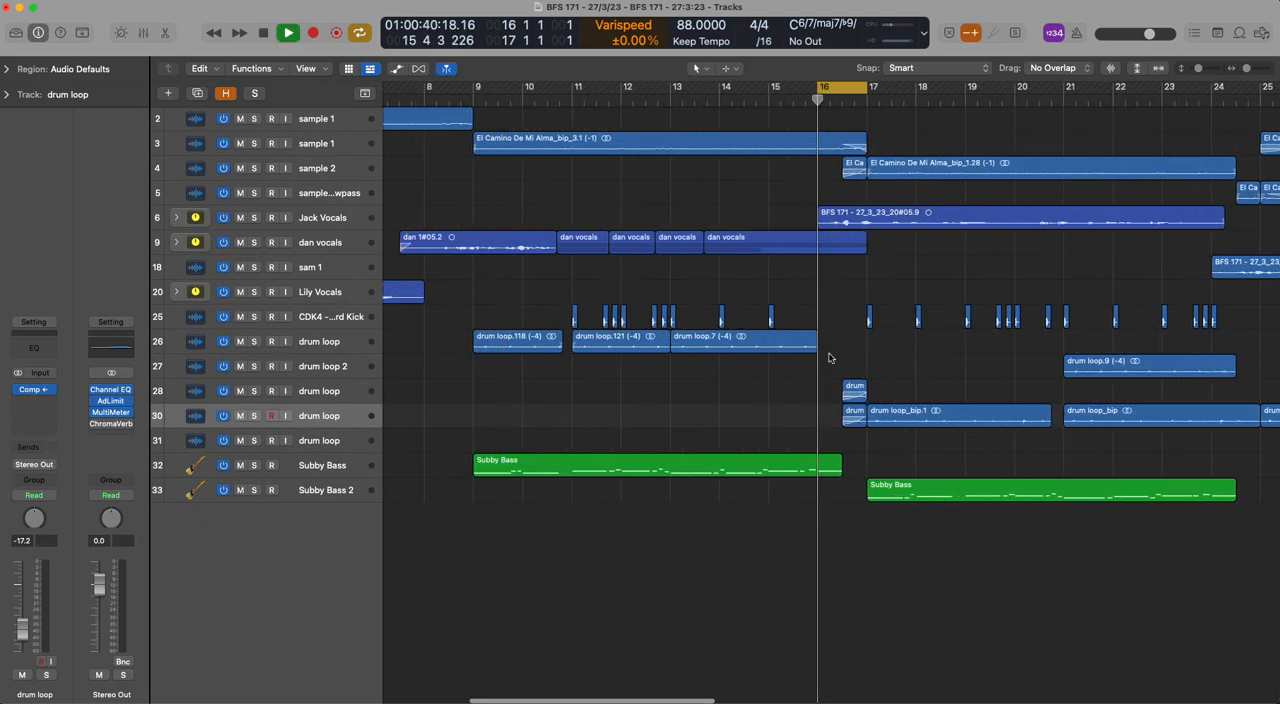
click(254, 391)
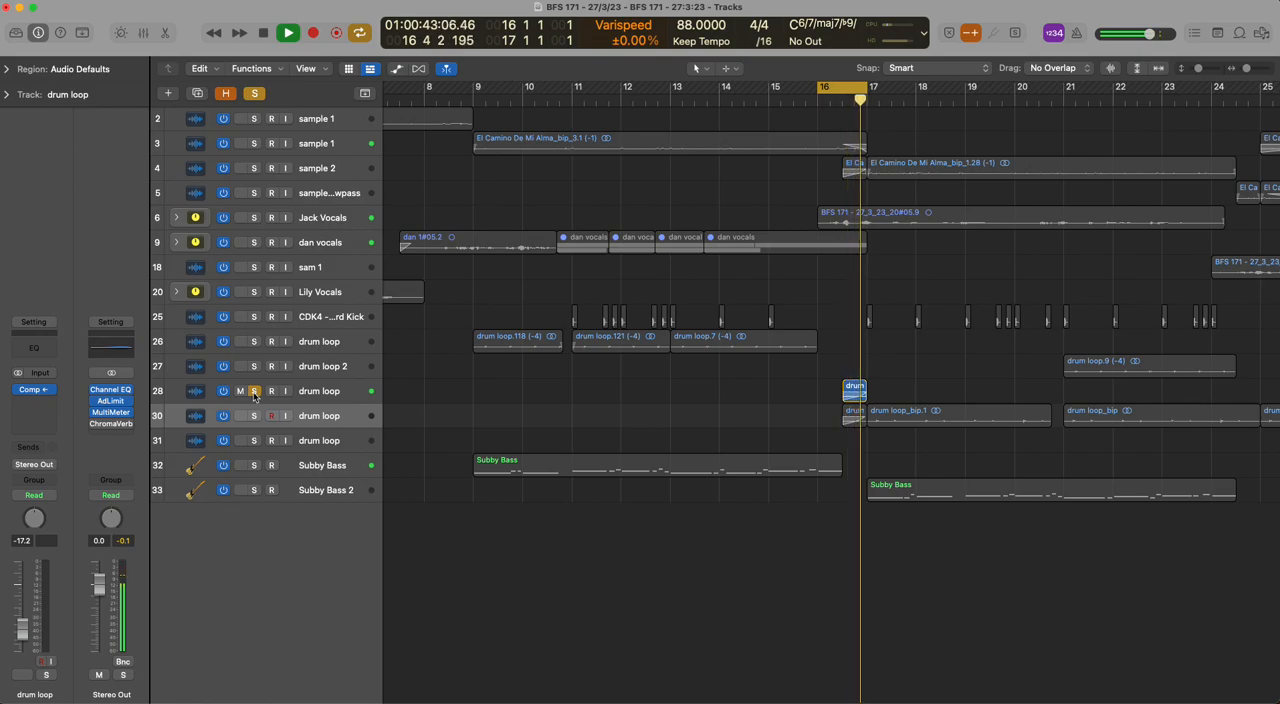
key(space)
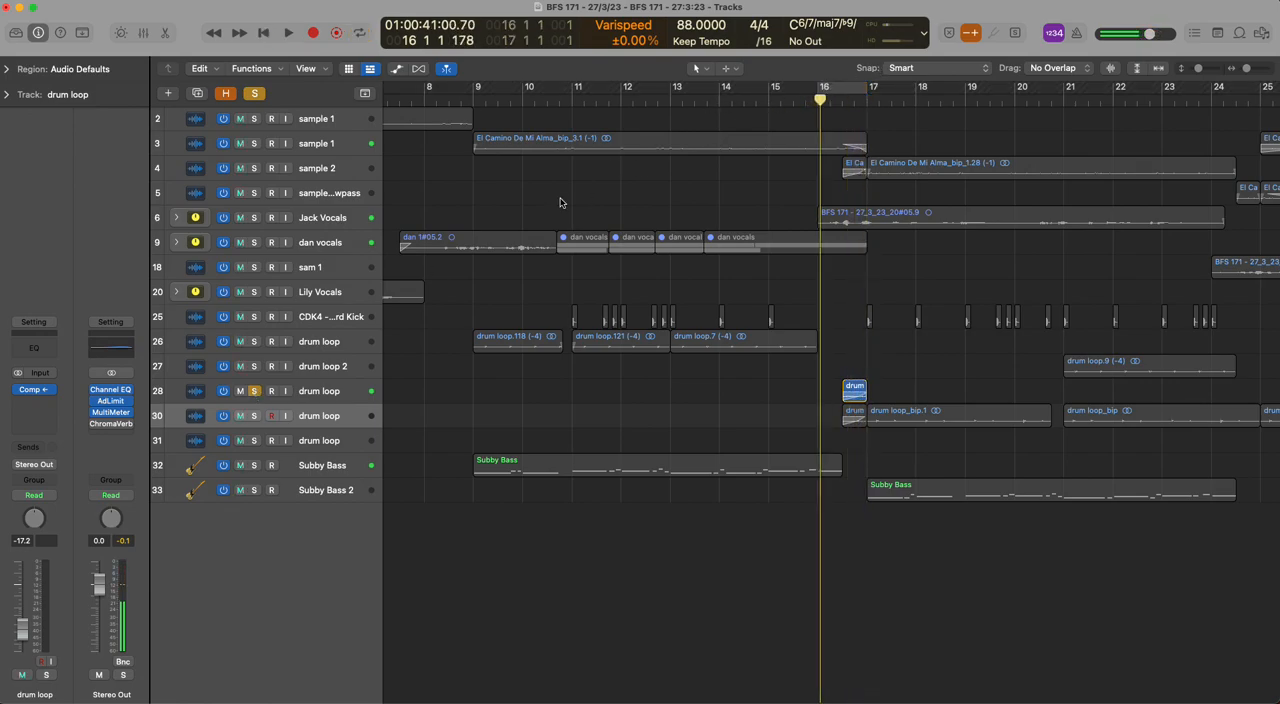
Solo track 26 alongside track 28 and, with the cycle off, play the drum loop from bar 13 towards the fill in bar 16
click(254, 342)
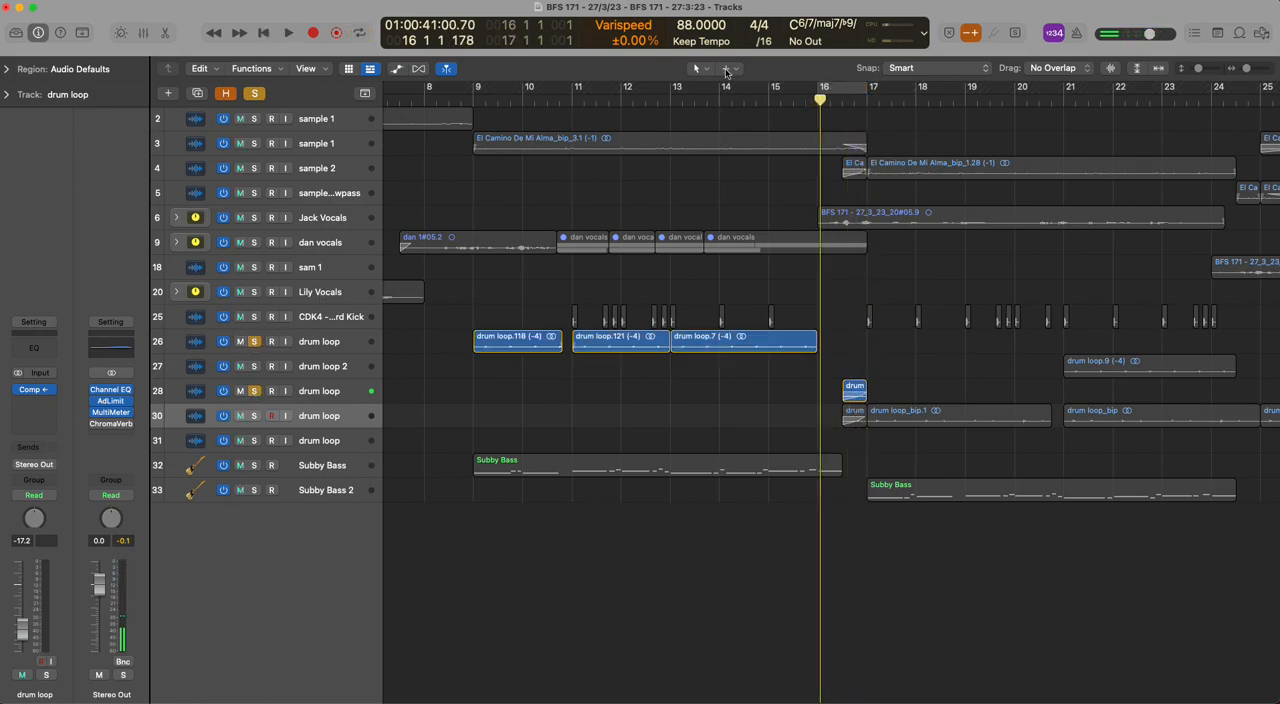
click(670, 102)
key(space)
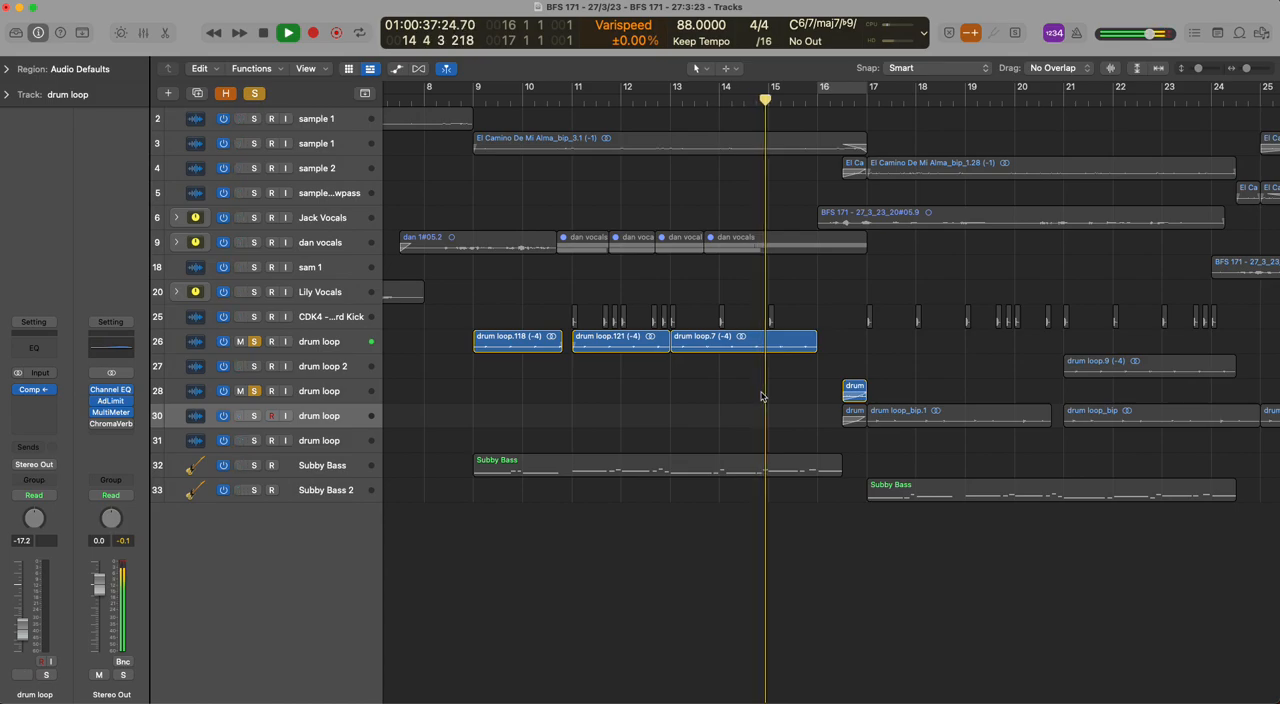
key(space)
drag(806, 99, 790, 99)
key(space)
key(space)
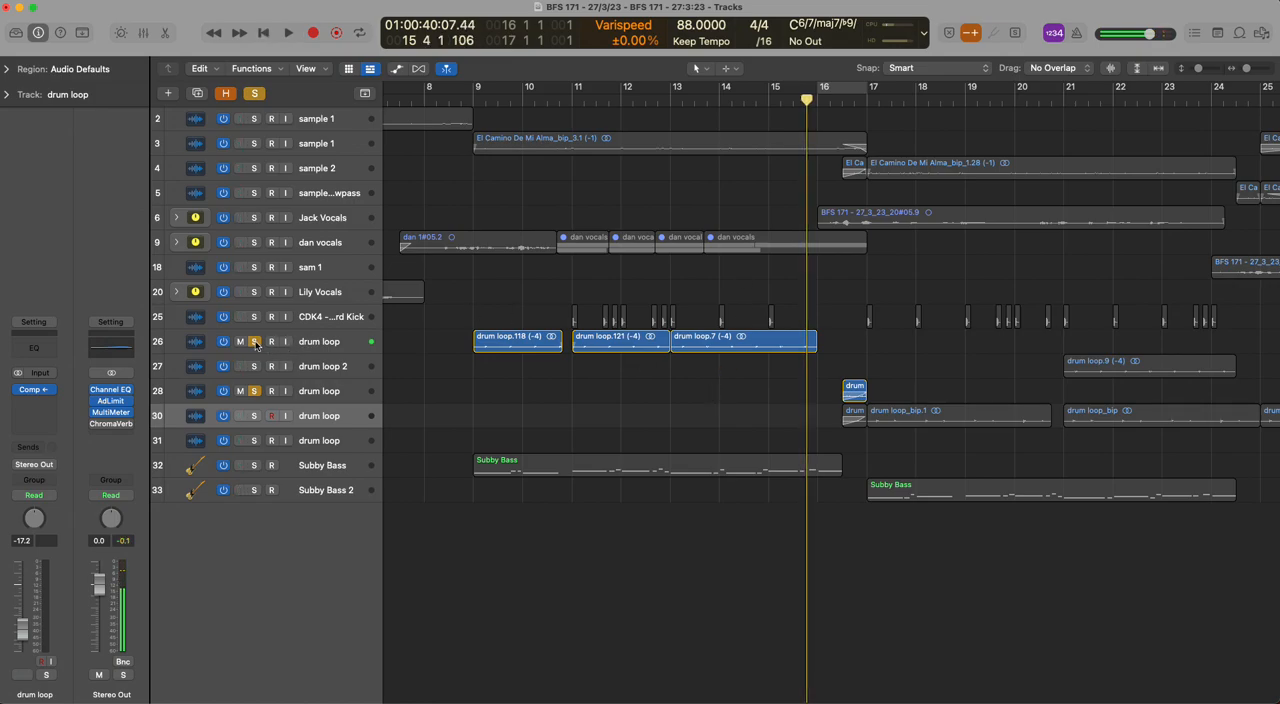
Unsolo track 26, play only track 28's fill from the middle of bar 16, and clear the remaining solo
click(255, 342)
click(840, 99)
key(space)
key(space)
click(256, 93)
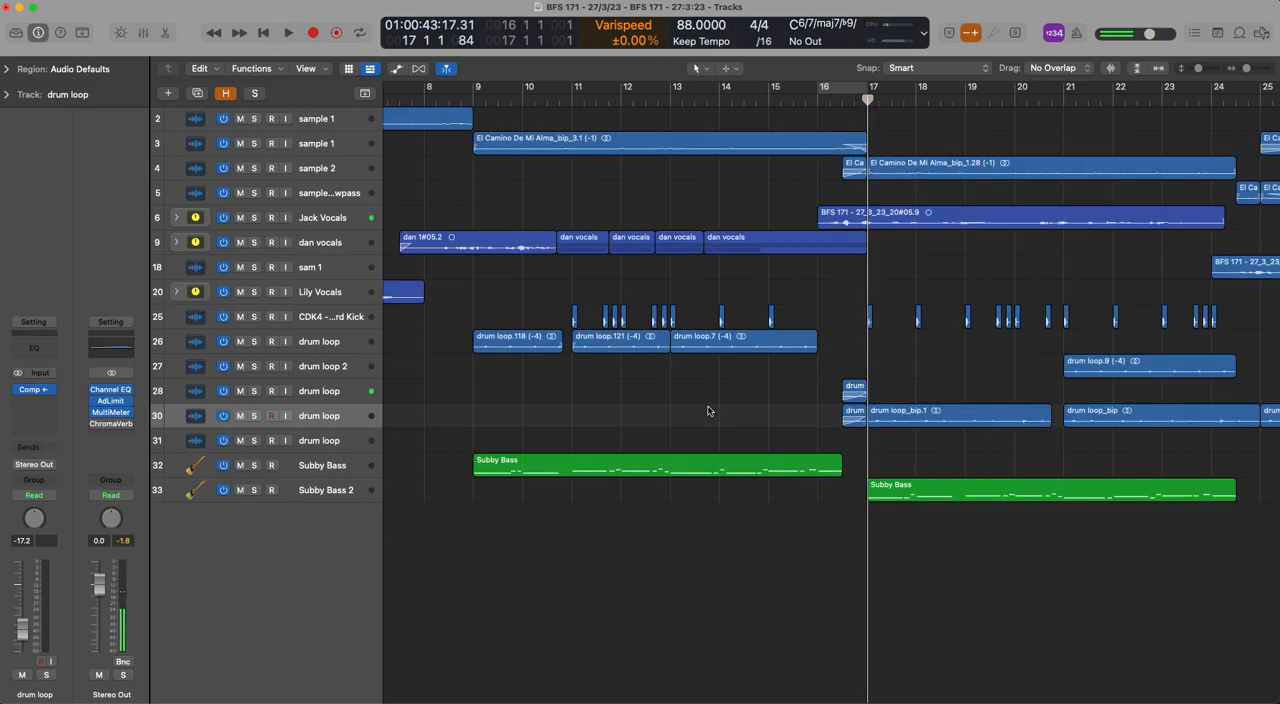
Play the full mix through the bar 16 transition into bar 17 with the cycle off
click(836, 99)
key(space)
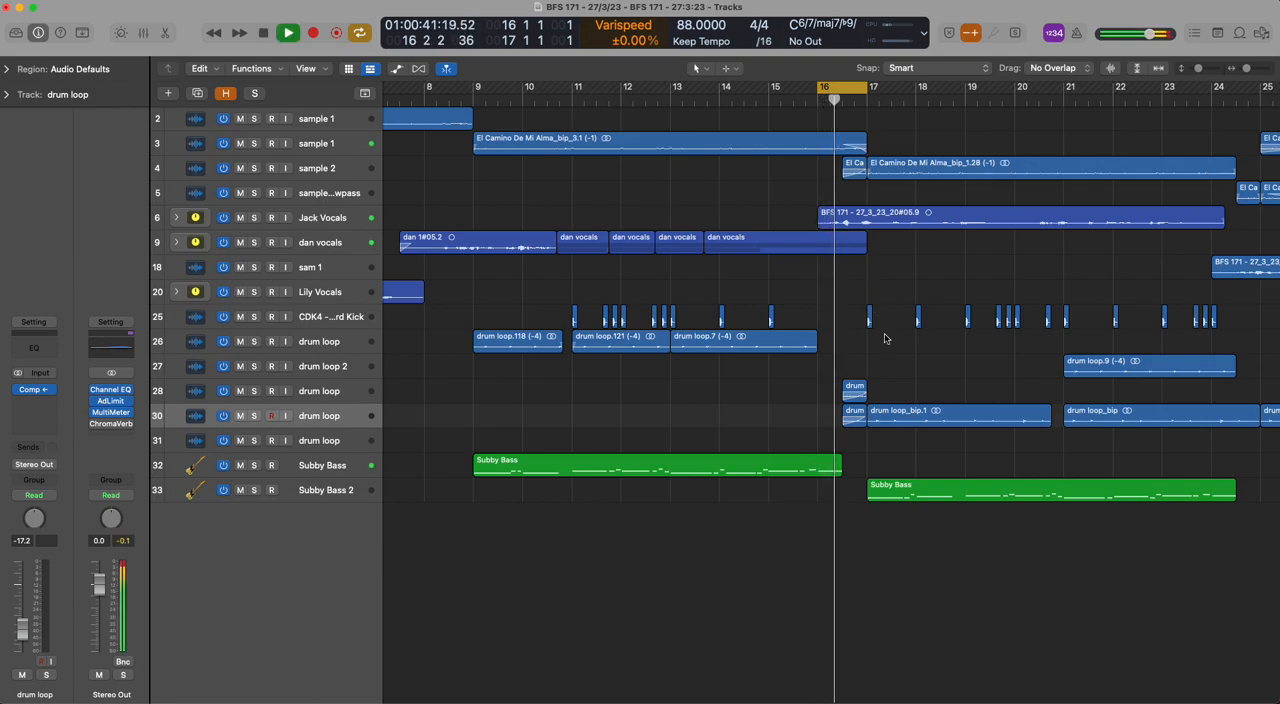
key(c)
key(space)
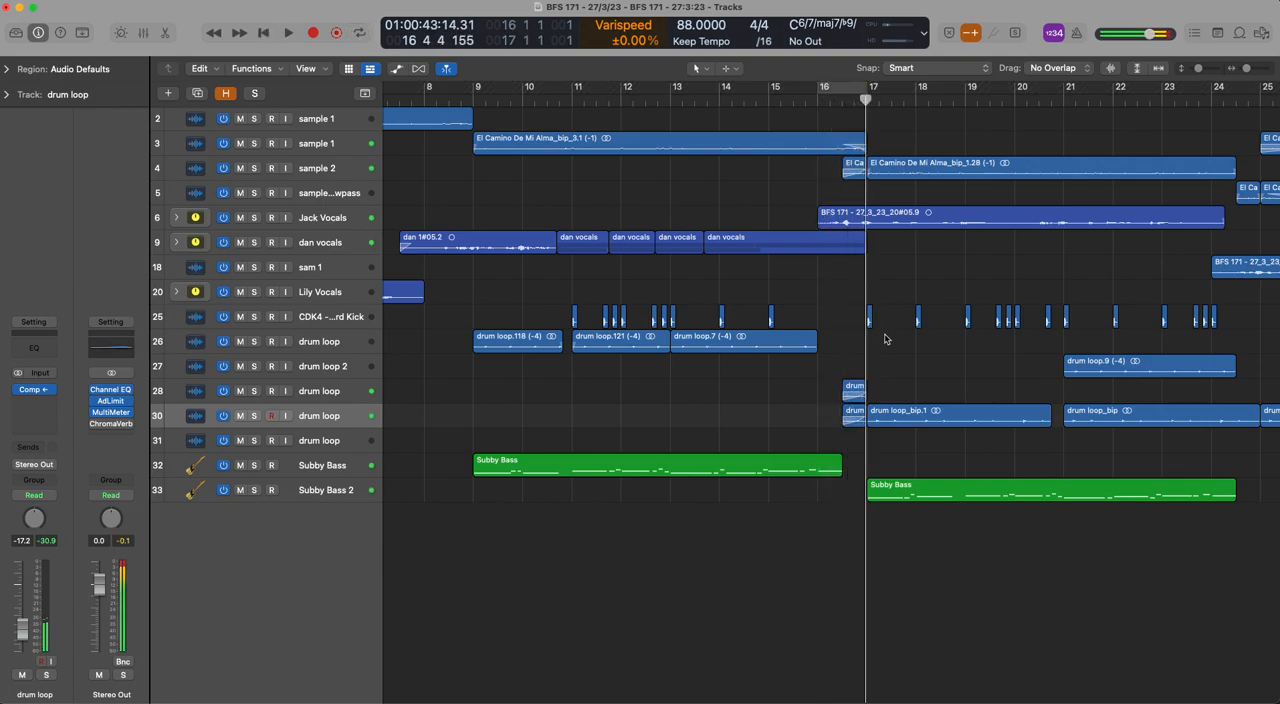
Compare the channel strips of Subby Bass and Subby Bass 2 and examine where their regions sit in the arrangement
key(super+Left)
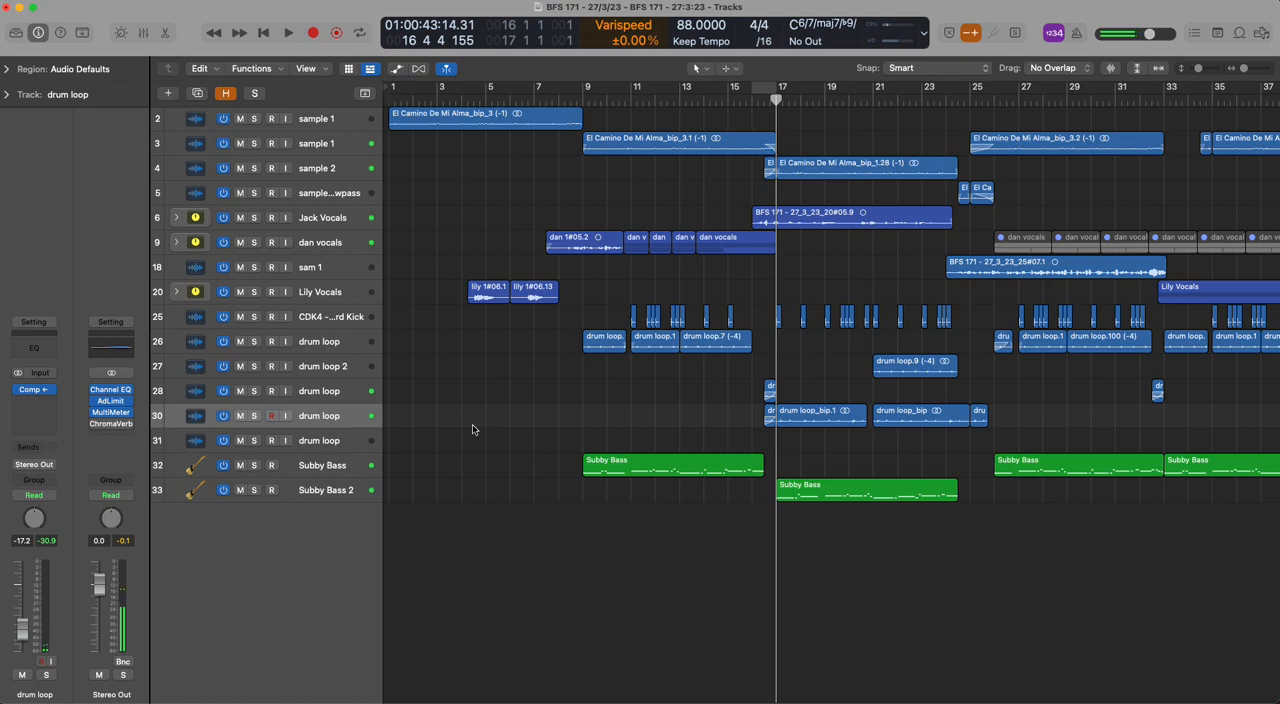
click(312, 475)
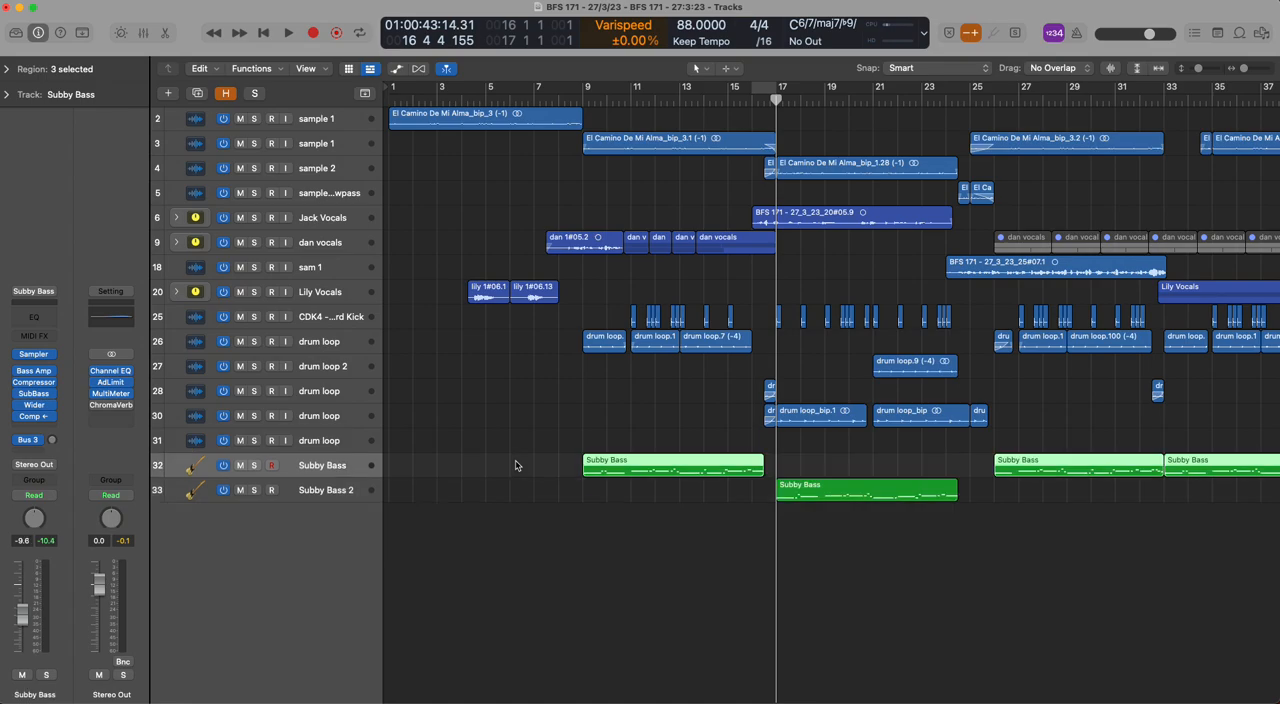
key(Down)
key(Up)
key(Down)
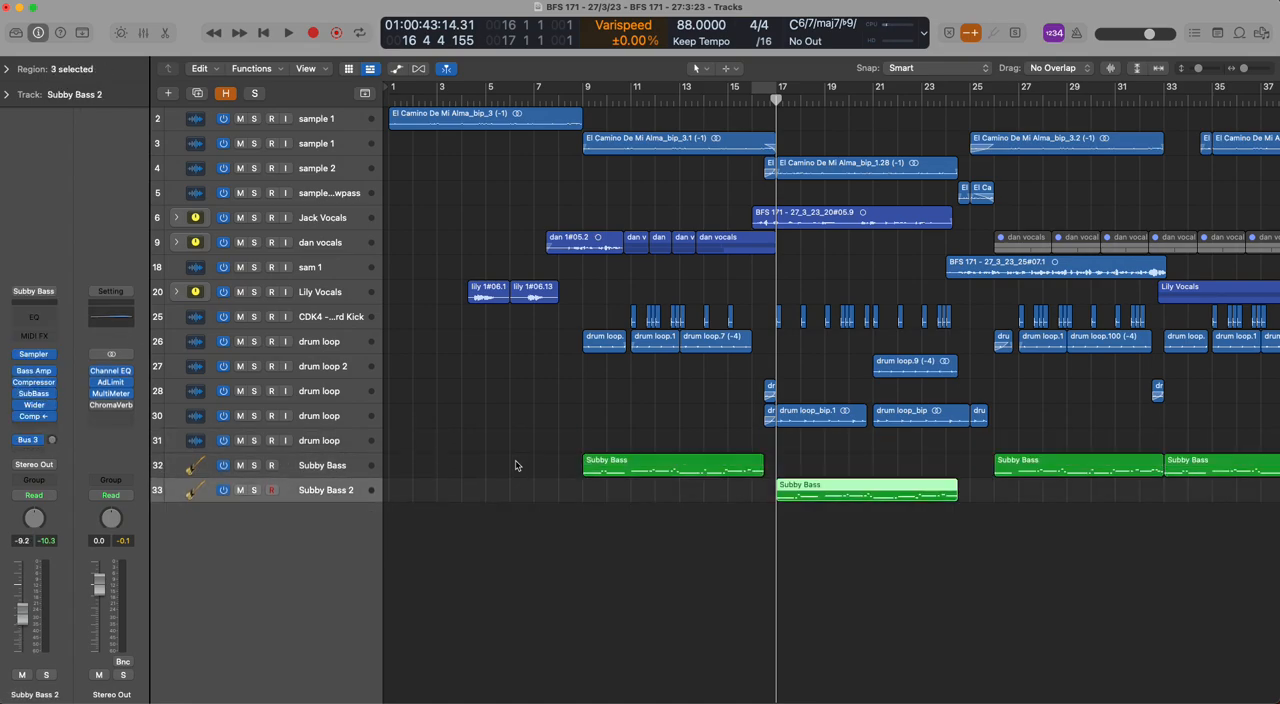
click(490, 471)
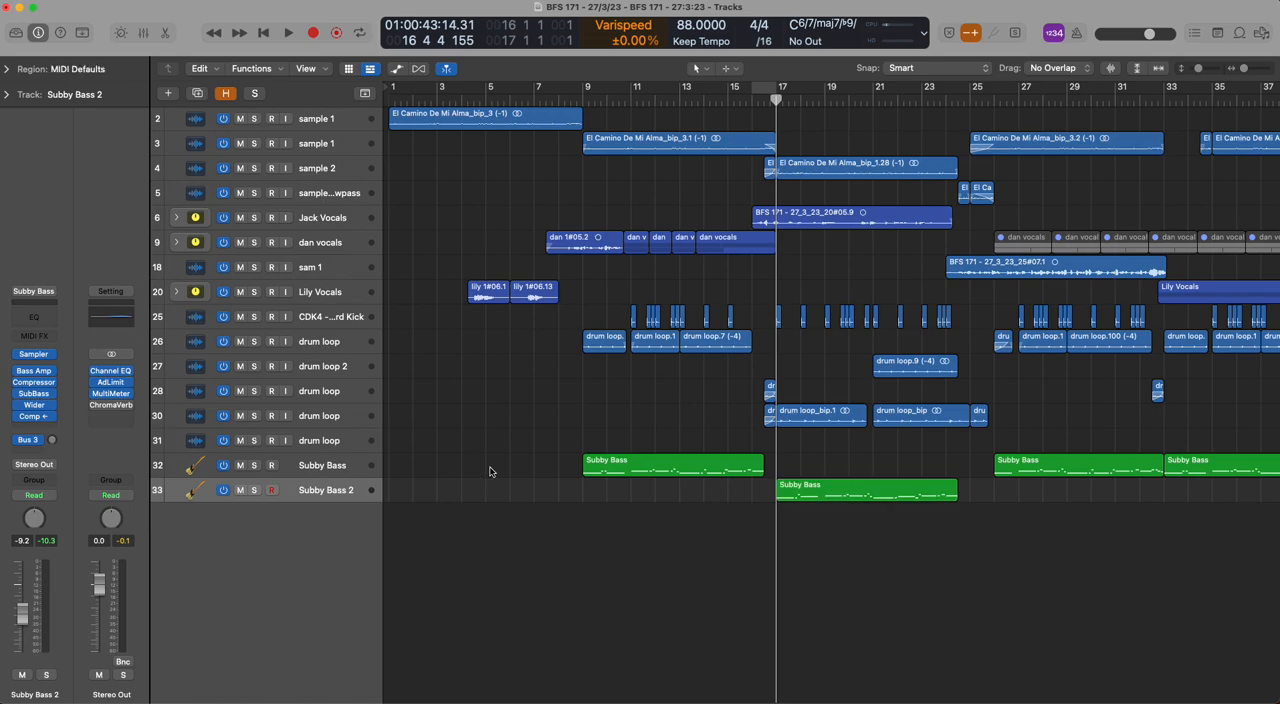
scroll(513, 457, down, 4)
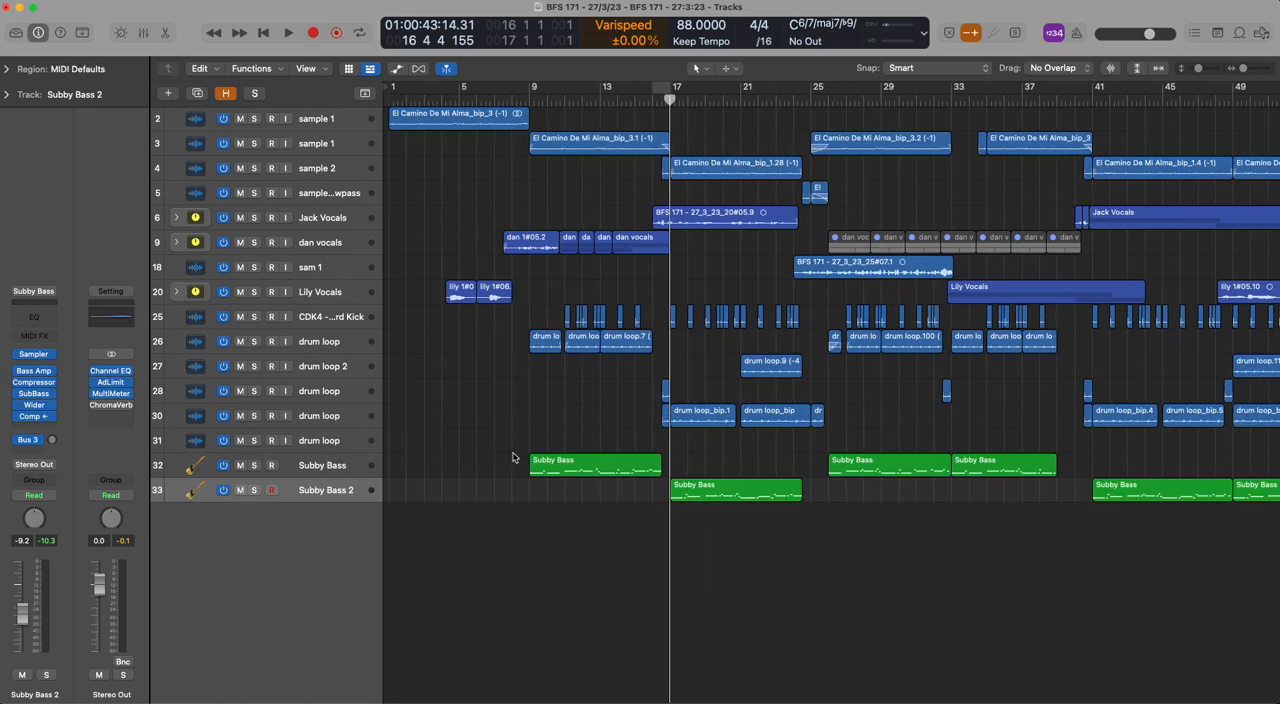
scroll(514, 456, down, 3)
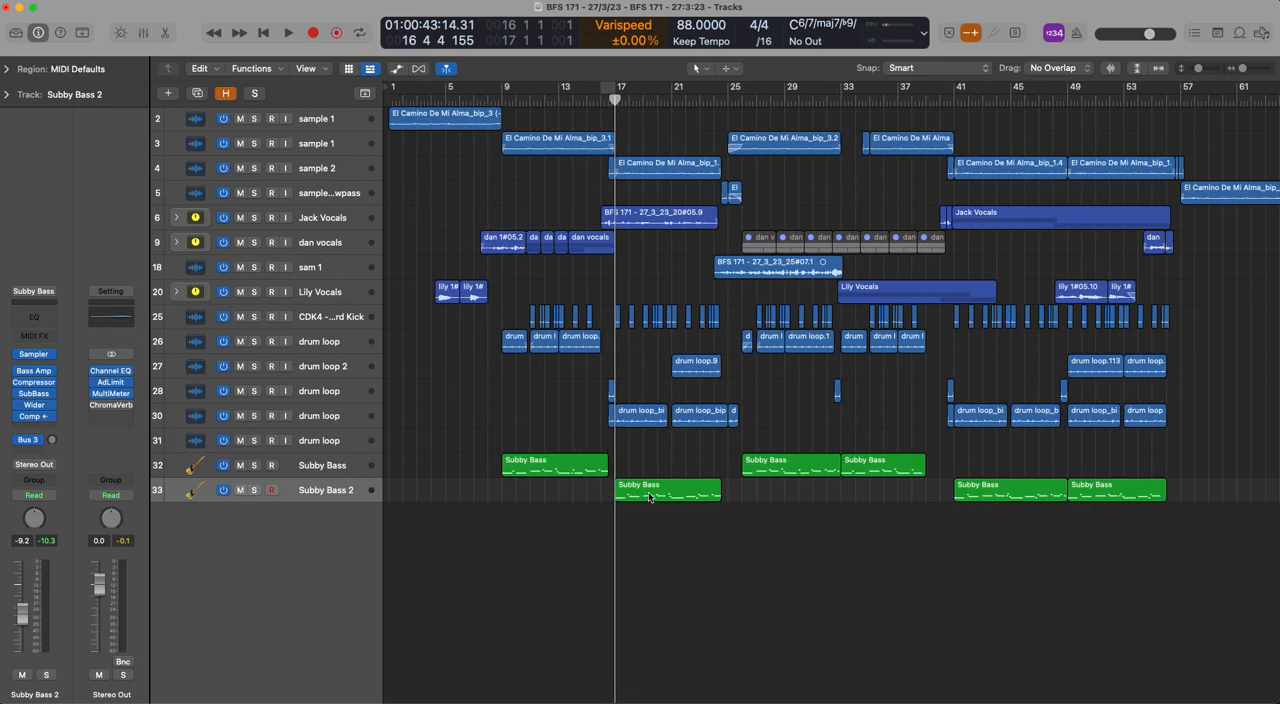
scroll(660, 492, up, 6)
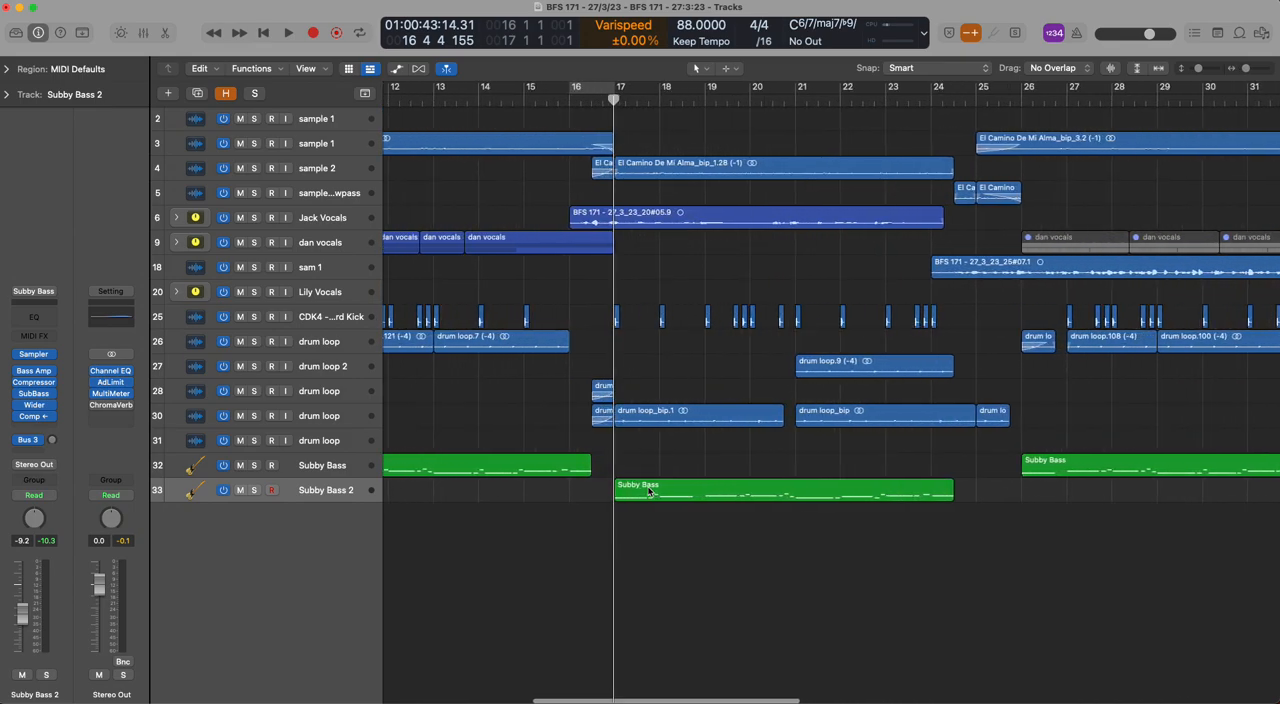
scroll(705, 512, down, 6)
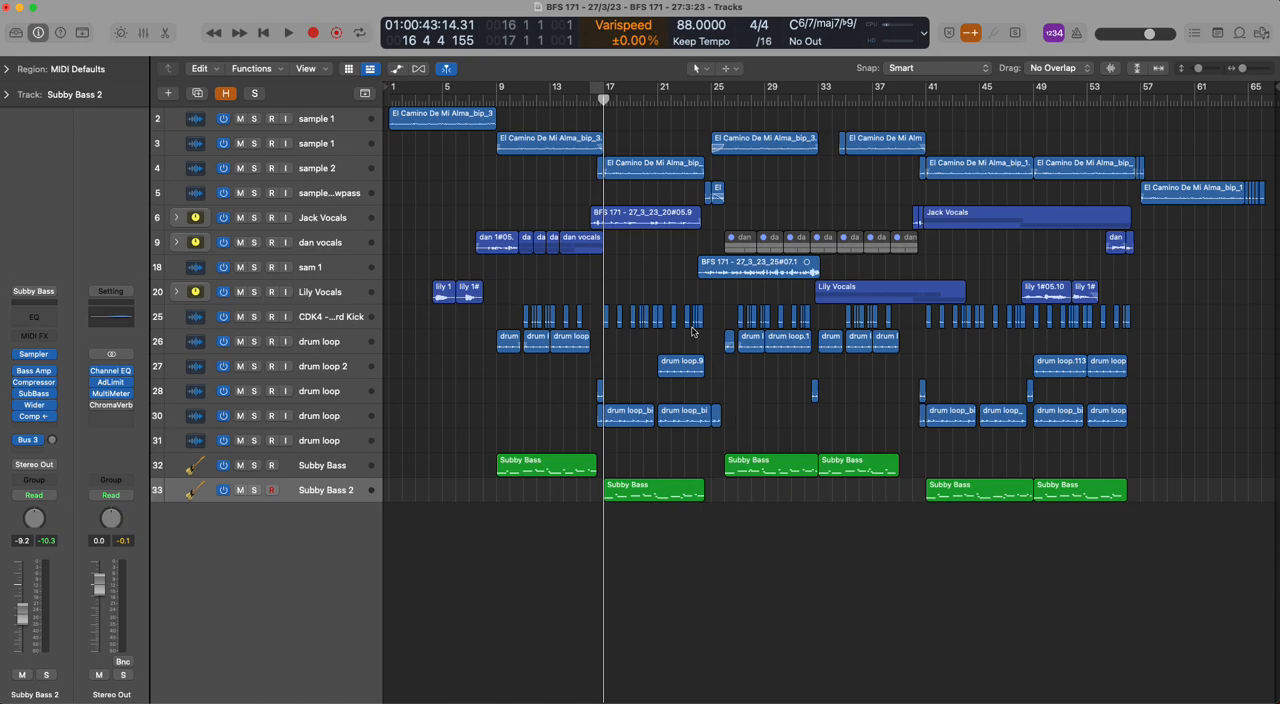
Expand the vocal stack on track 6 and examine the Pitch Correction and Echo plug-ins on track 7's chorus vocal
click(315, 219)
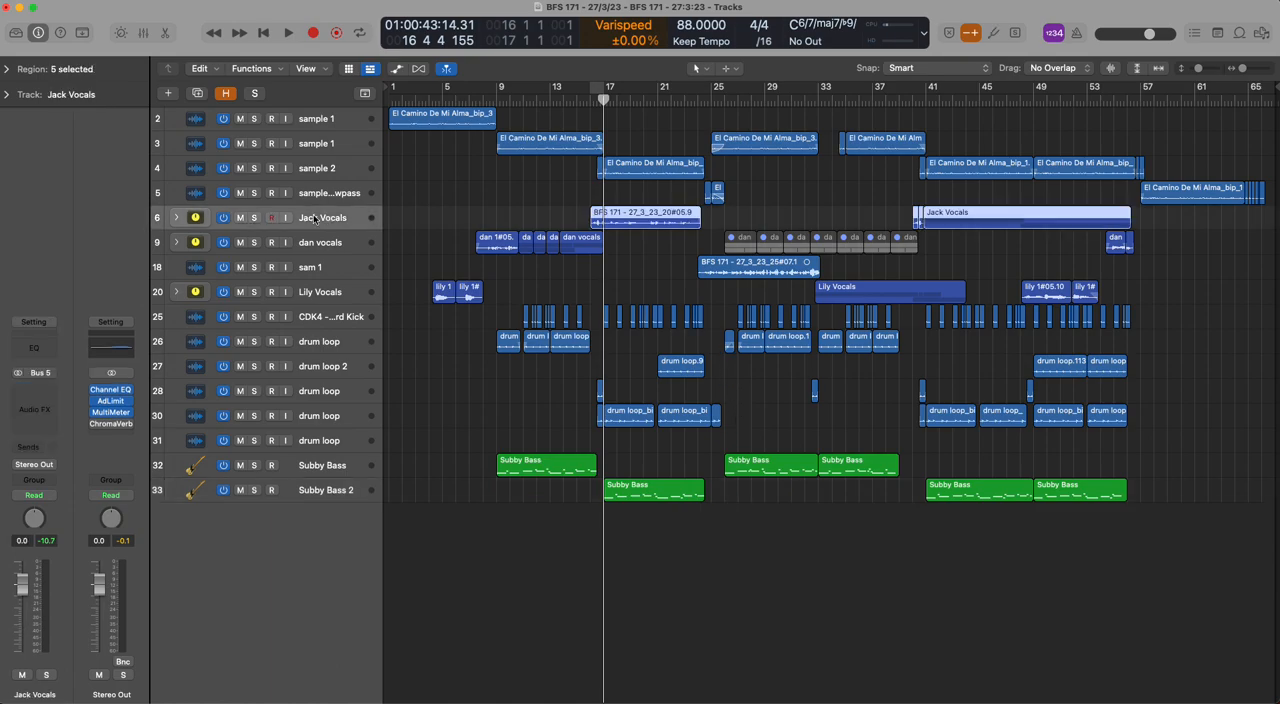
click(179, 218)
click(194, 246)
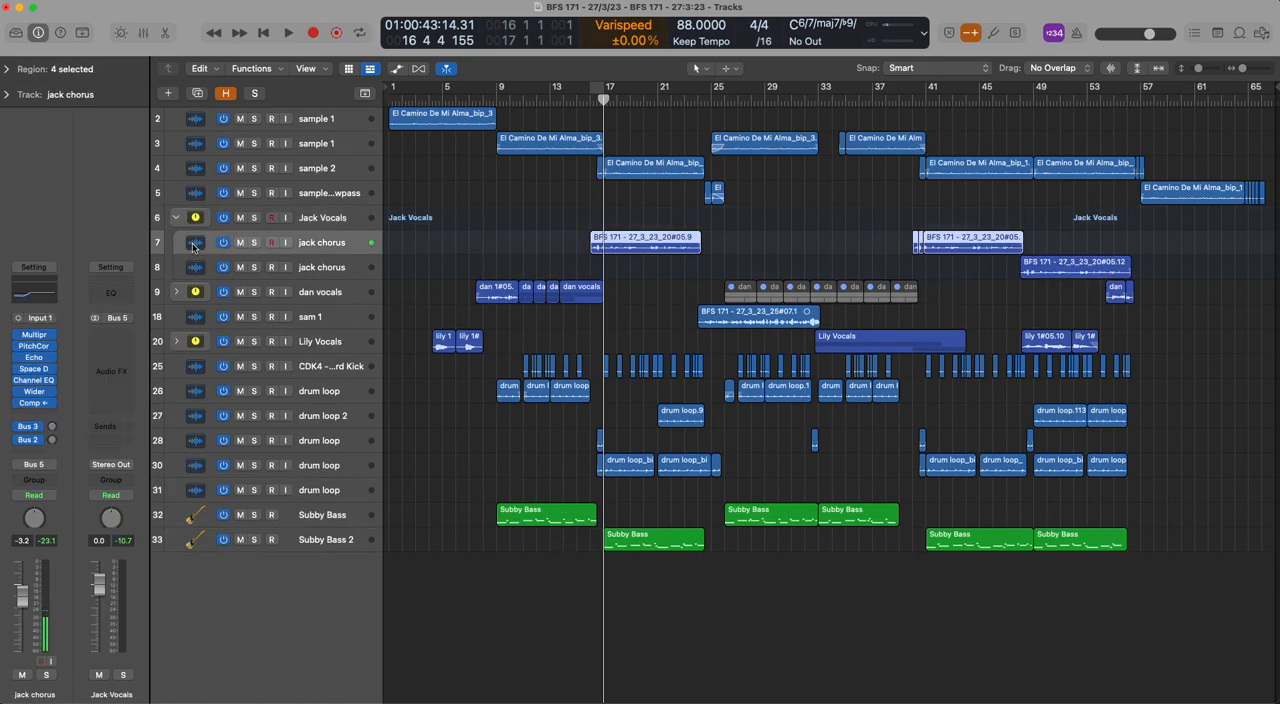
click(33, 346)
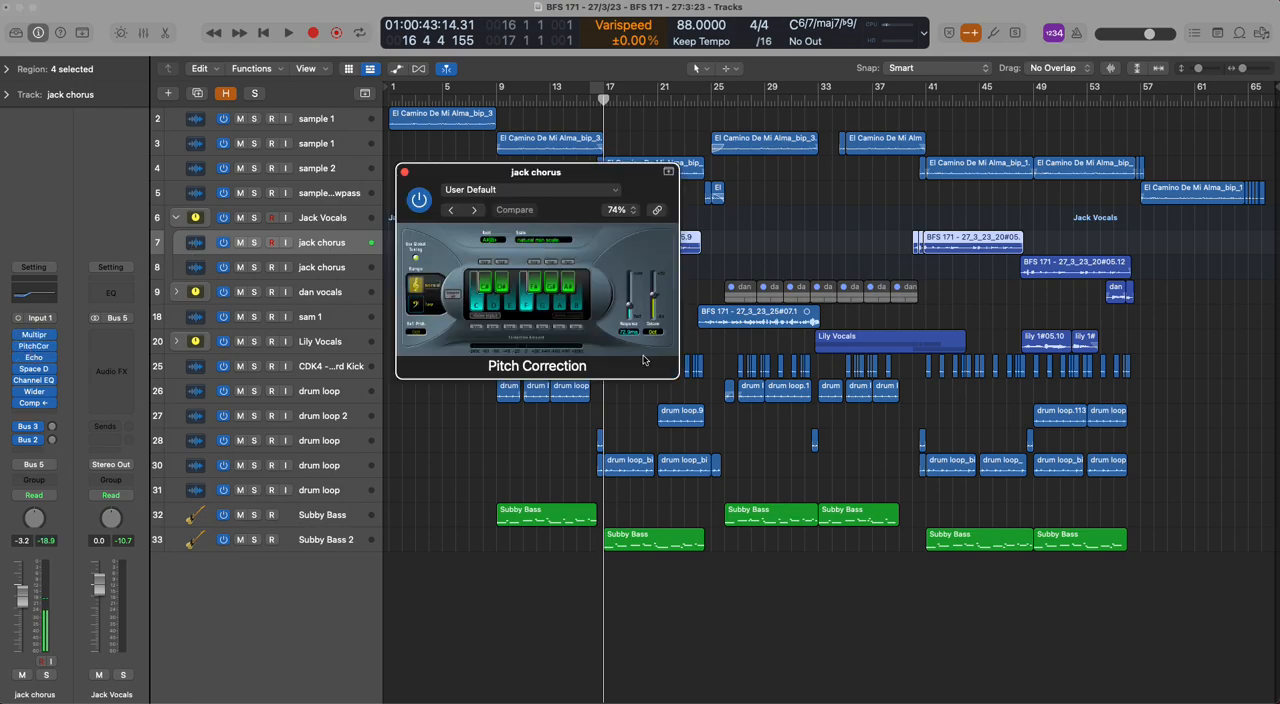
click(404, 172)
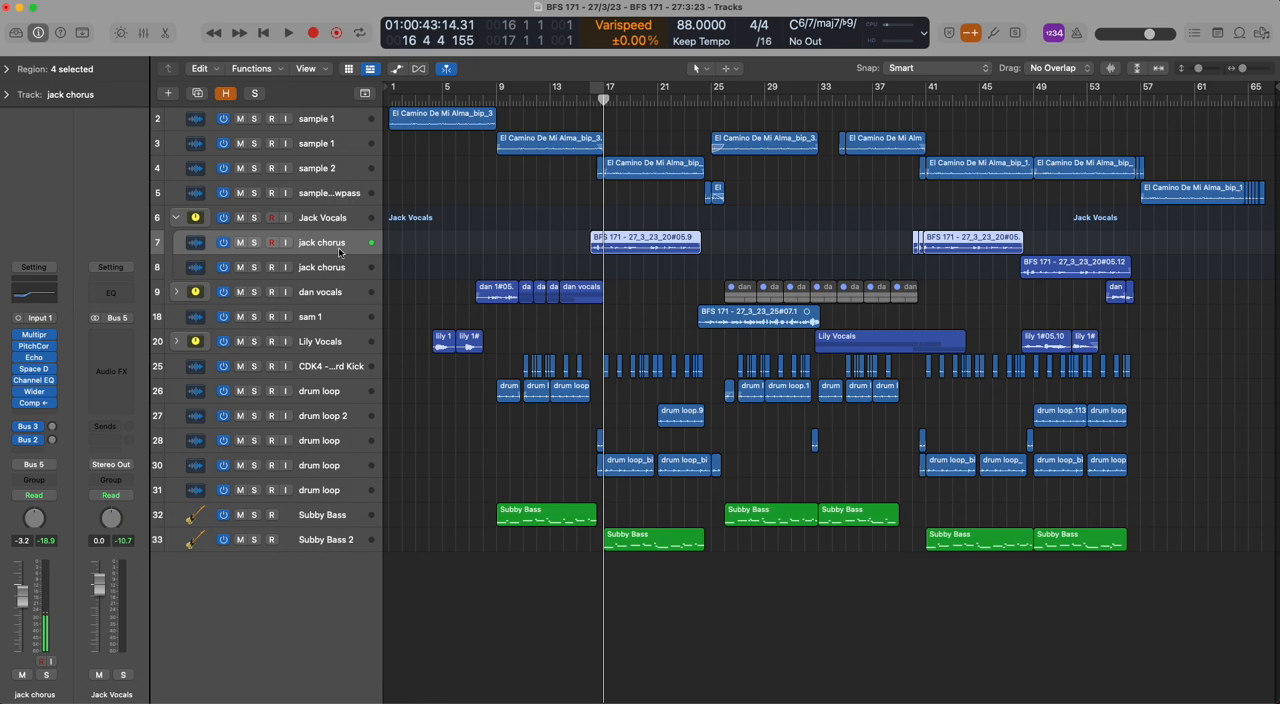
click(37, 358)
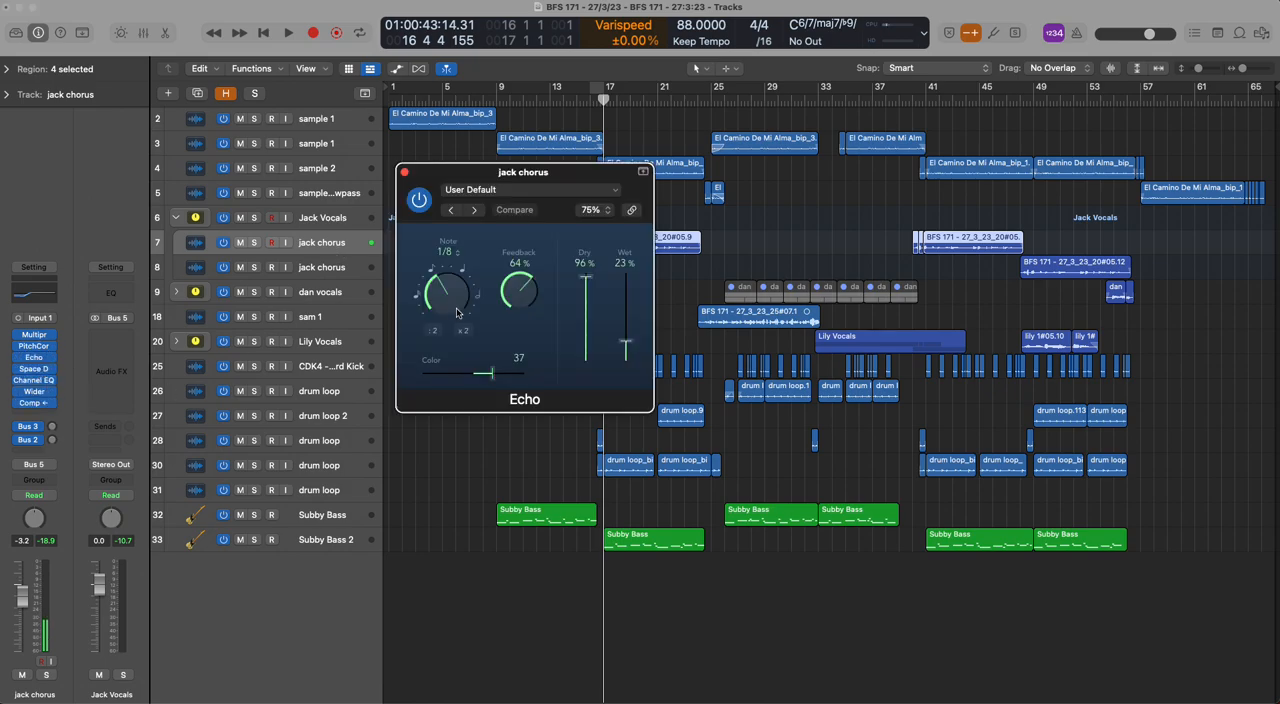
click(404, 172)
mouse_move(38, 372)
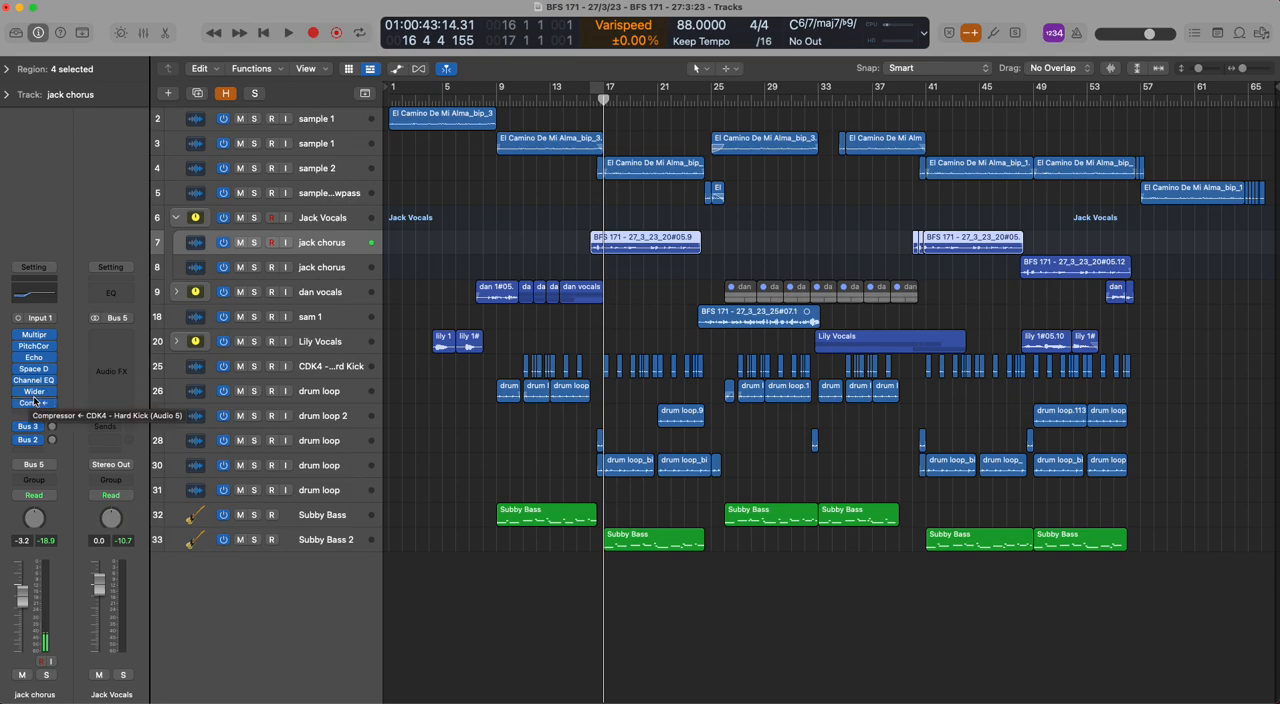
Examine the Wider plug-in and the side-chained Compressor on track 7's chorus vocal
click(34, 391)
click(409, 171)
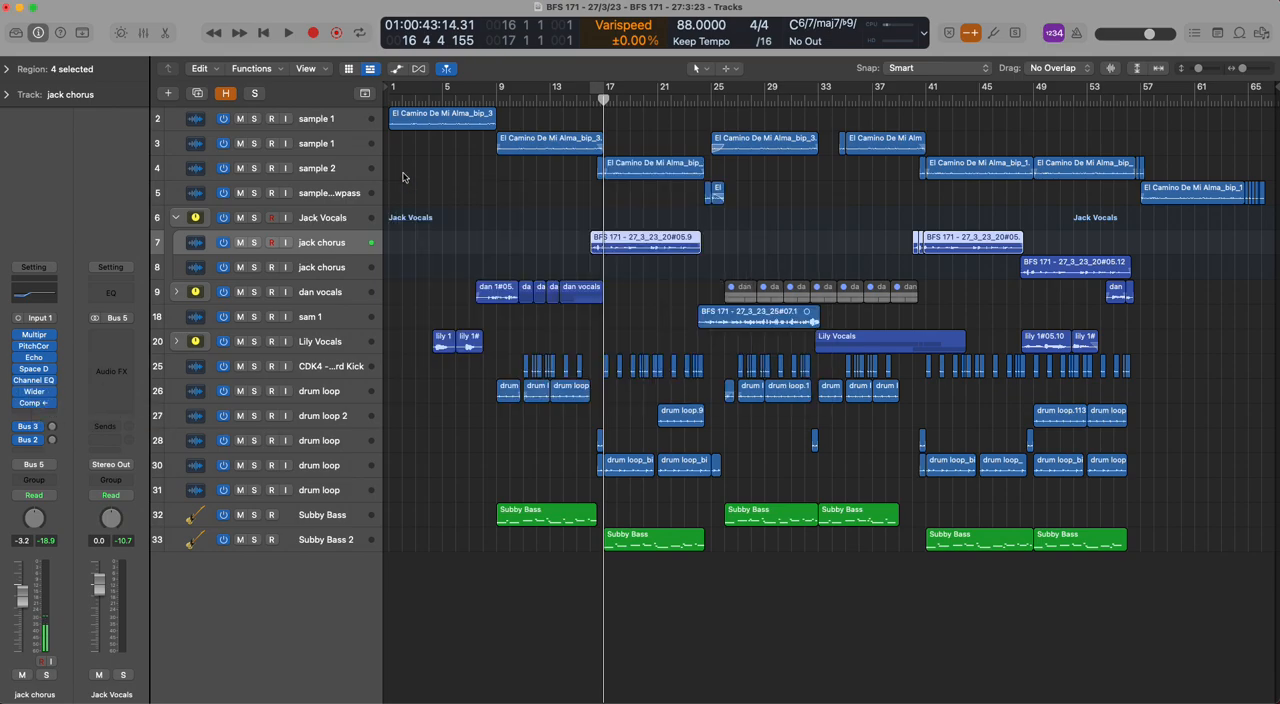
click(34, 403)
click(405, 176)
click(36, 403)
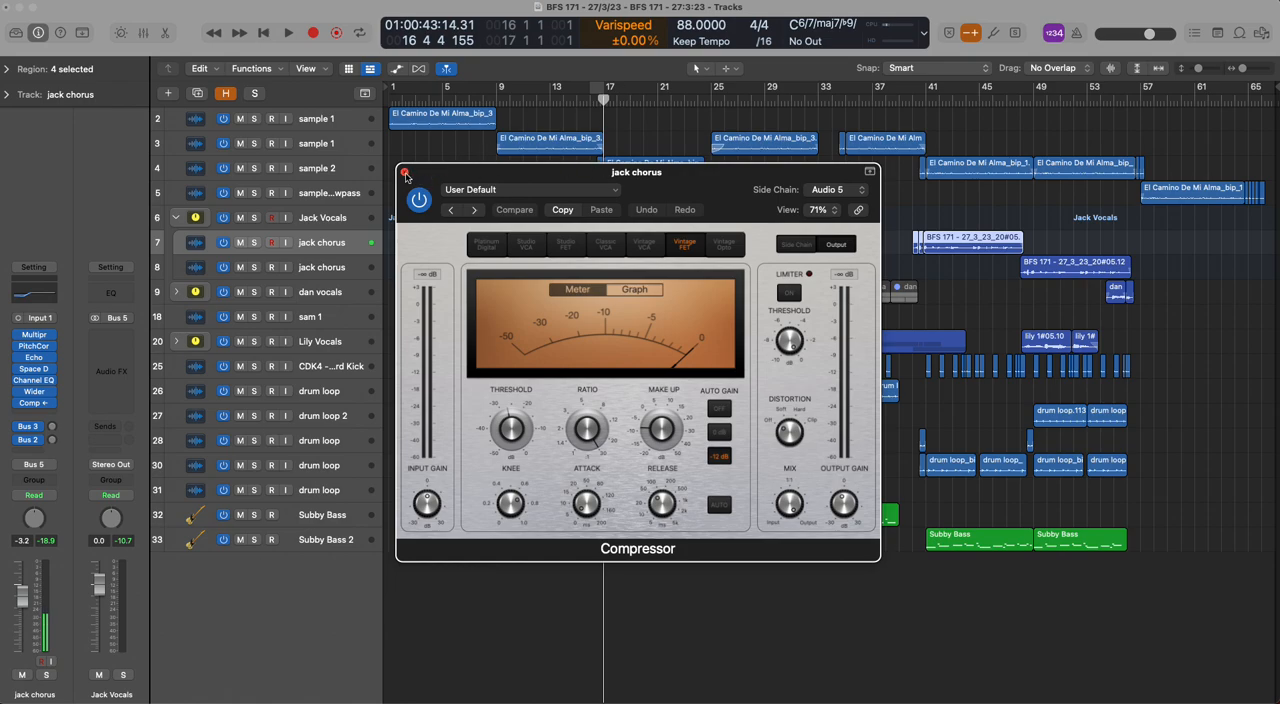
click(405, 174)
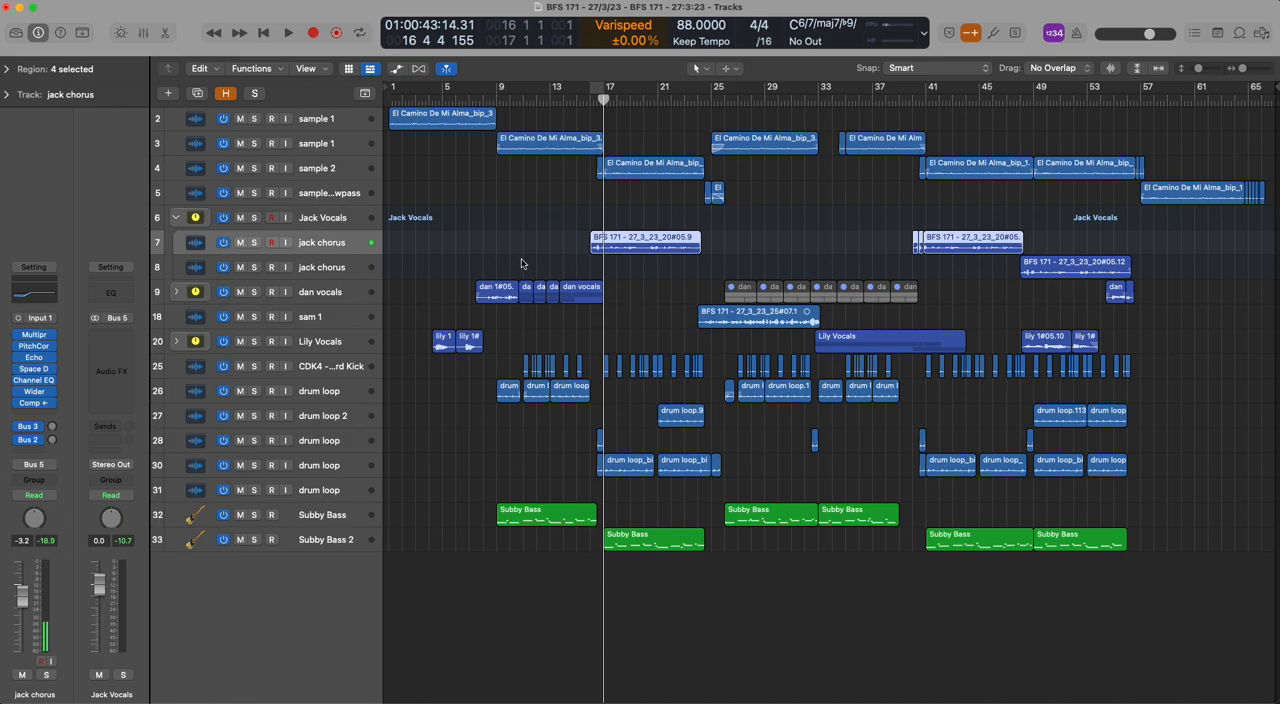
Compare the channel strips of the chorus vocals on tracks 7 and 8 and collapse track 6's vocal stack
key(Down)
key(Up)
click(172, 217)
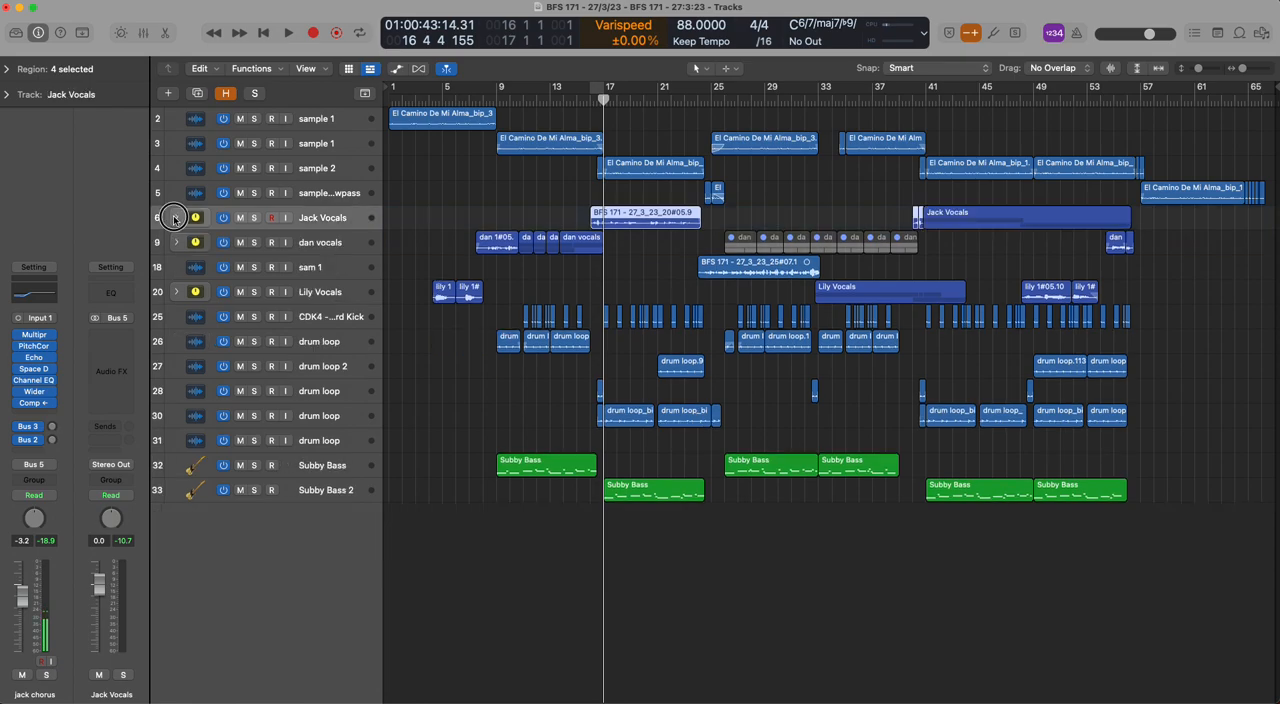
Expand the vocal stack on track 9, play track 11 soloed from bar 8, and clear the solo
click(286, 249)
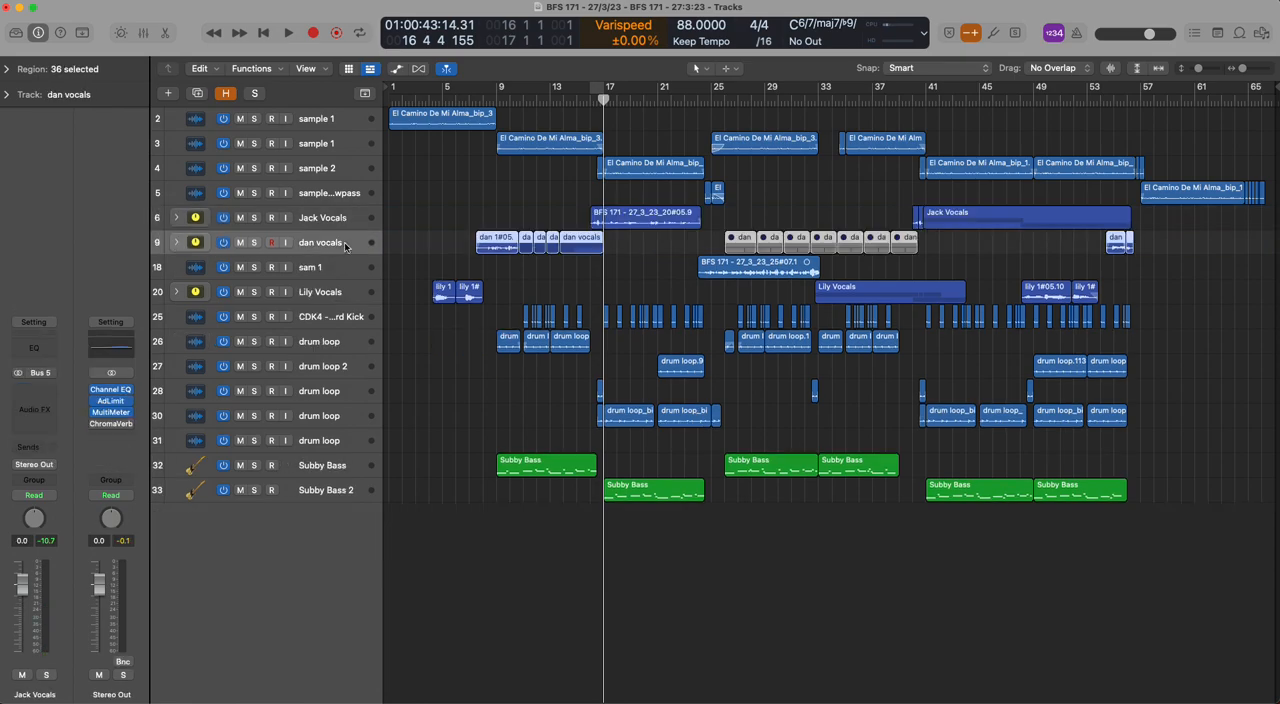
click(176, 242)
click(484, 96)
click(253, 292)
key(space)
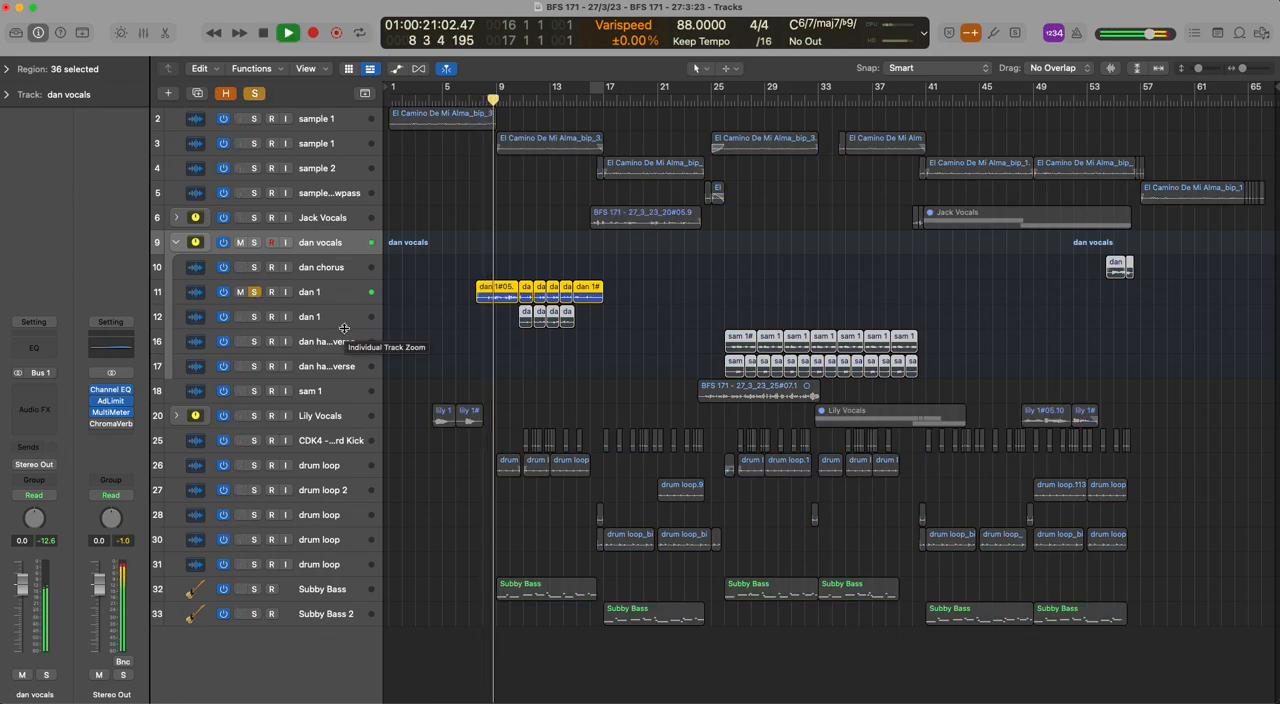
key(space)
click(254, 292)
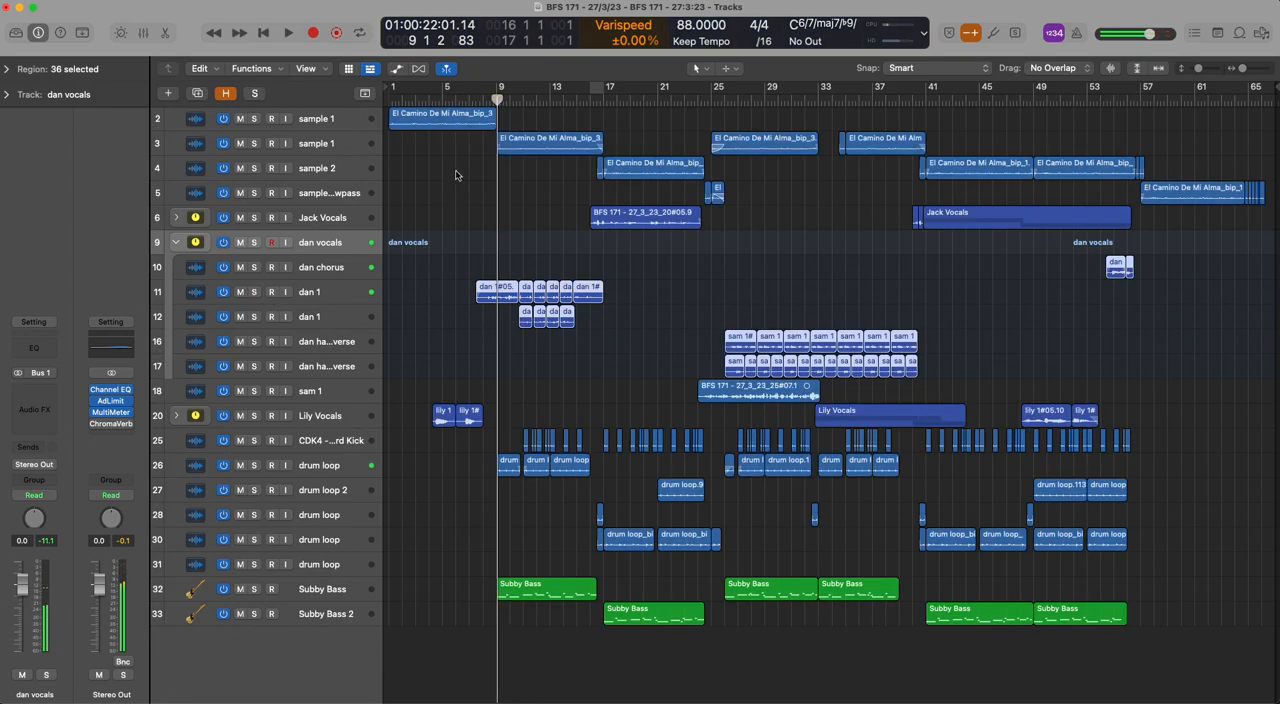
Move the playhead to bar 11 and compare the channel strips of the vocals in track 9's stack
click(522, 100)
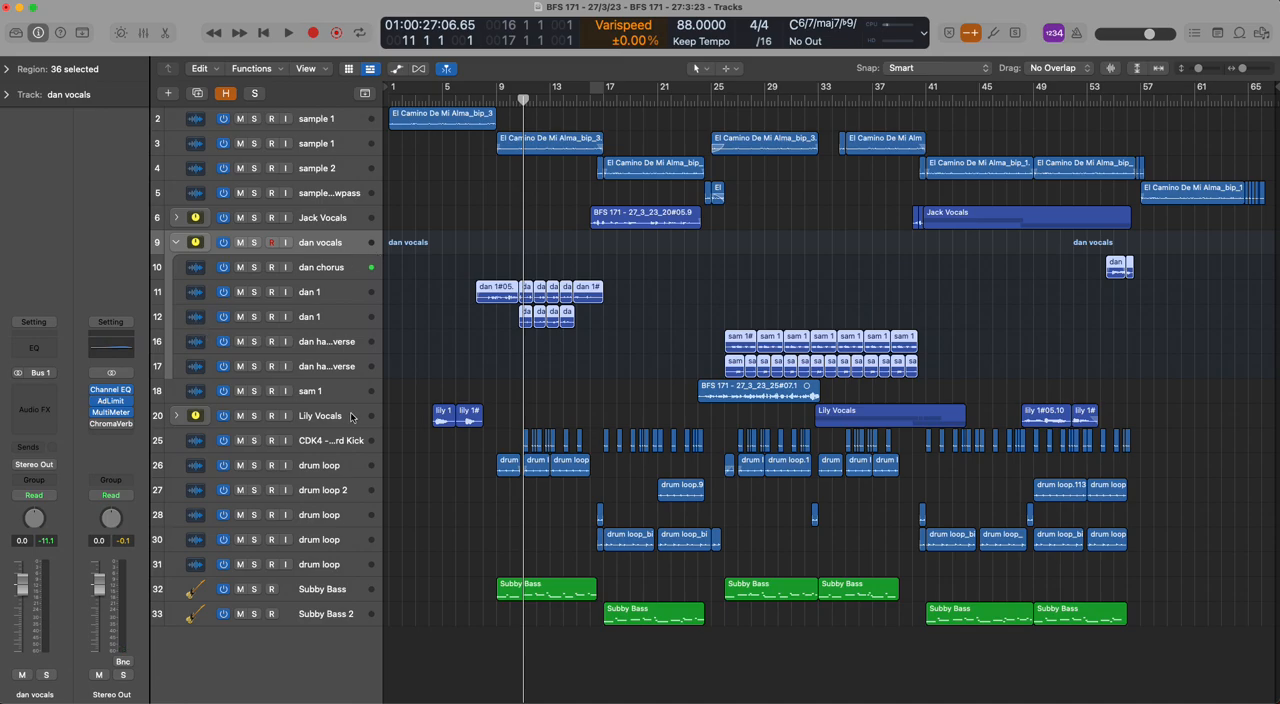
click(338, 296)
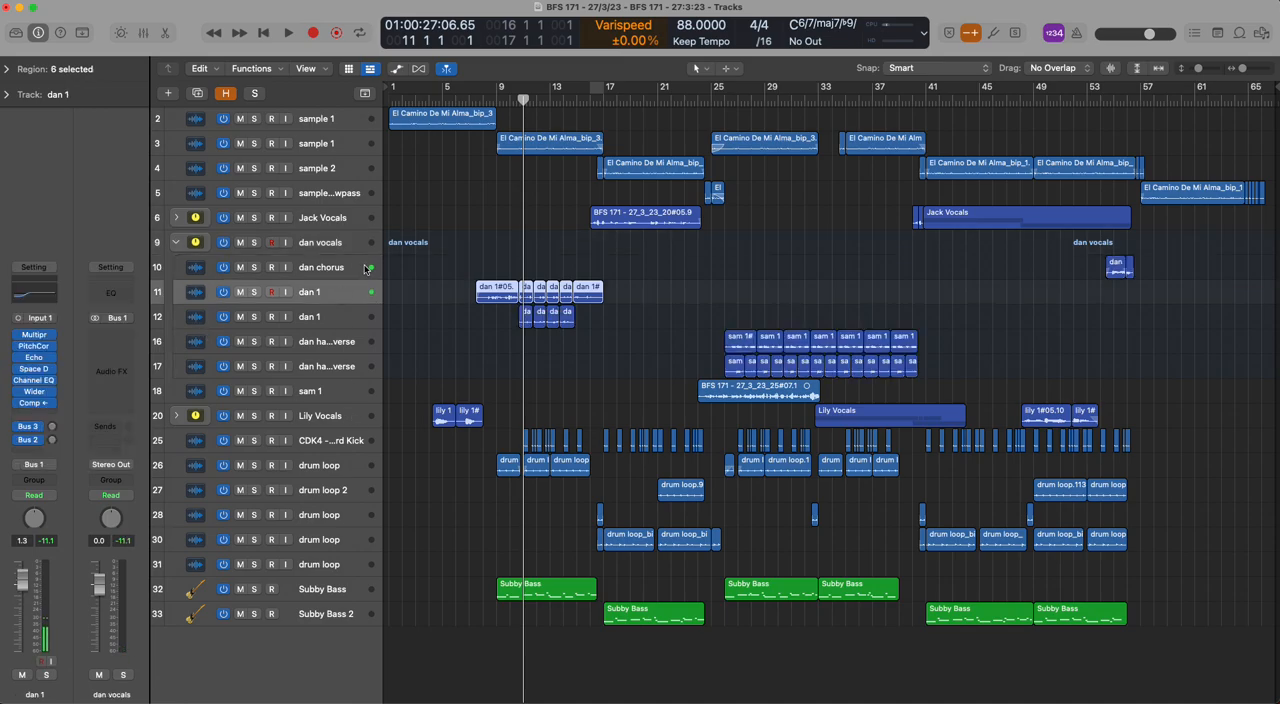
click(364, 270)
click(352, 299)
key(Up)
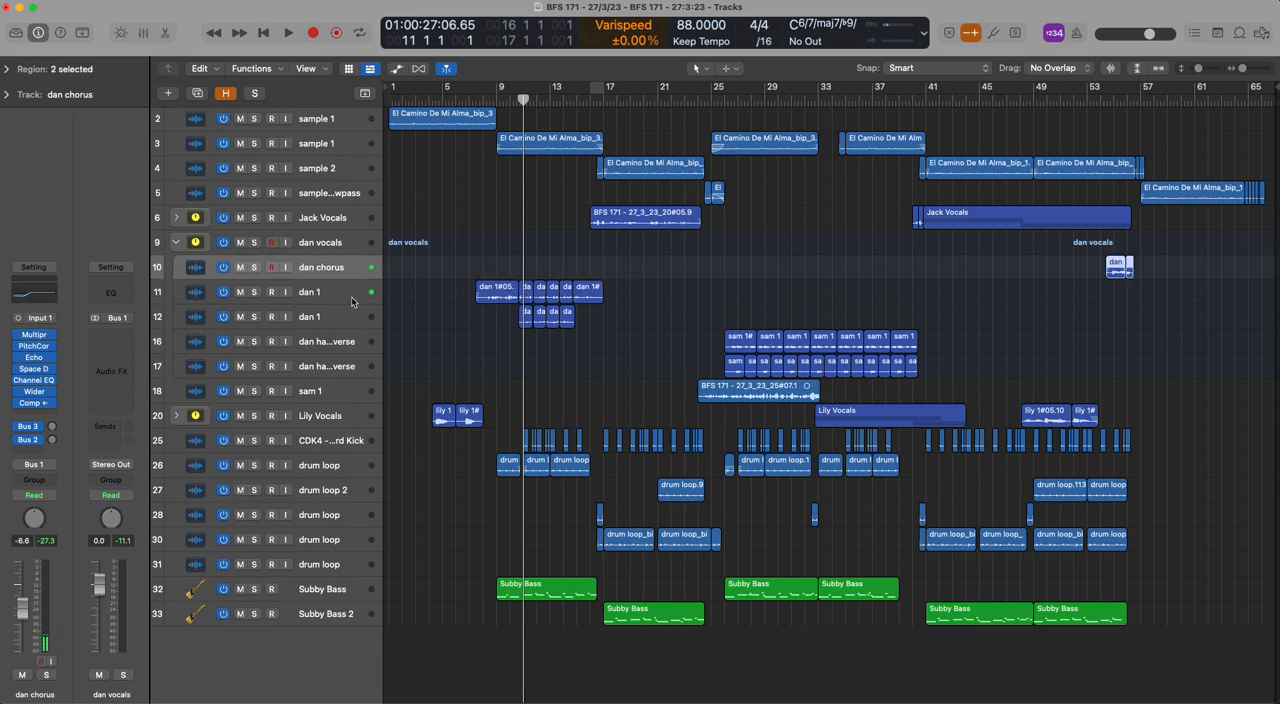
key(Down)
key(Down)
key(Down)
key(Up)
key(Up)
Compare track 12's channel strip with track 11's and examine the Channel EQ on track 12
key(Up)
key(Down)
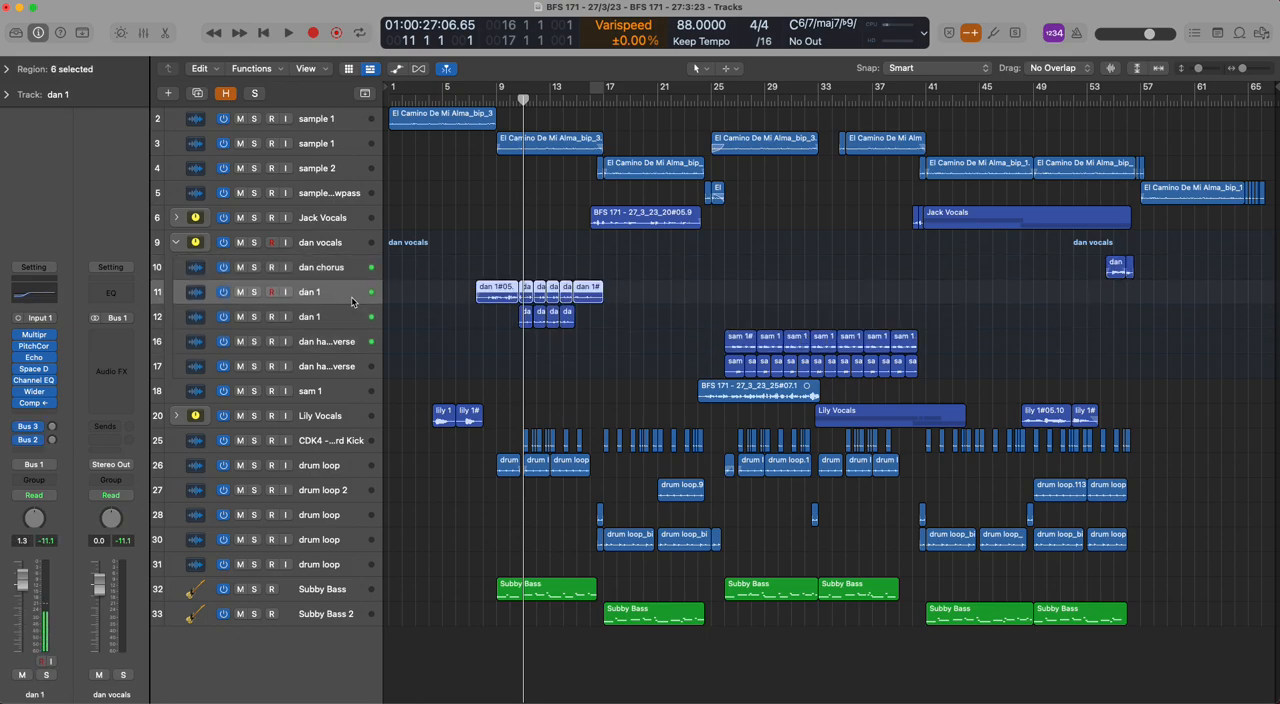
key(Down)
key(Up)
key(Down)
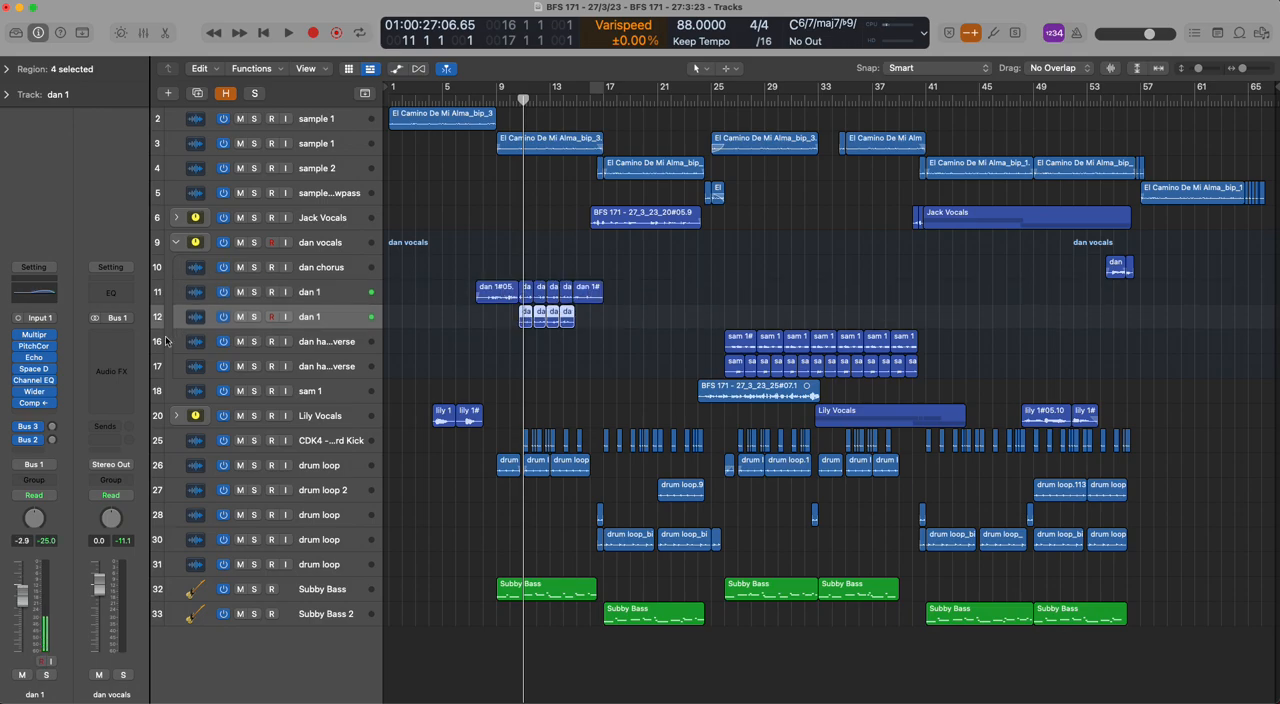
click(45, 290)
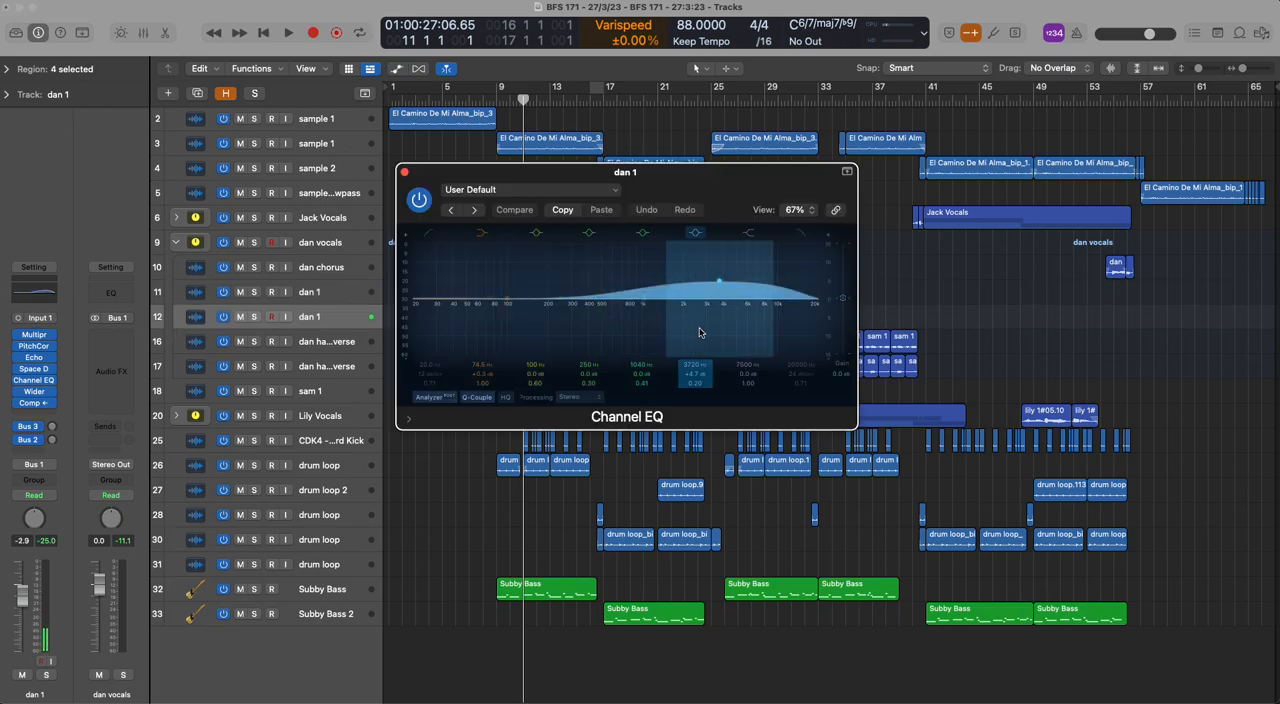
click(405, 173)
Compare the harmony vocals on tracks 16 and 17, collapse track 9's stack, and select the vocal on track 18
click(326, 364)
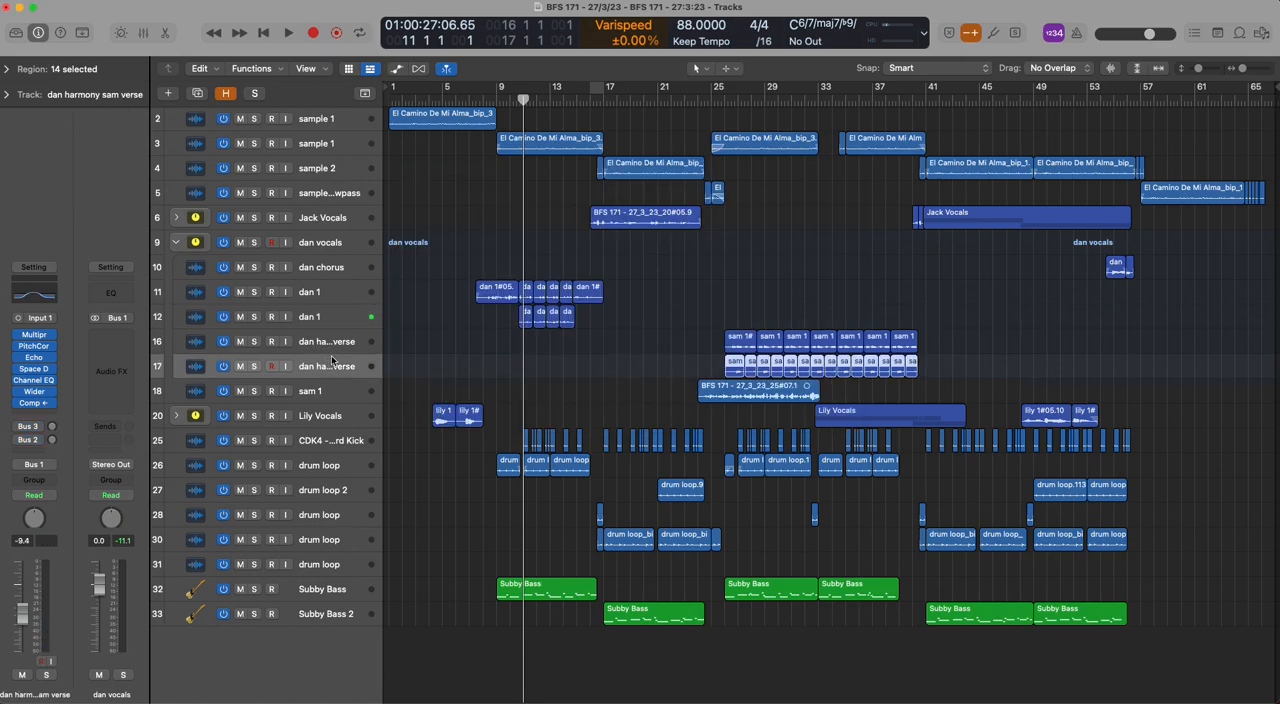
click(338, 340)
click(336, 366)
click(339, 344)
click(335, 371)
click(178, 244)
click(182, 267)
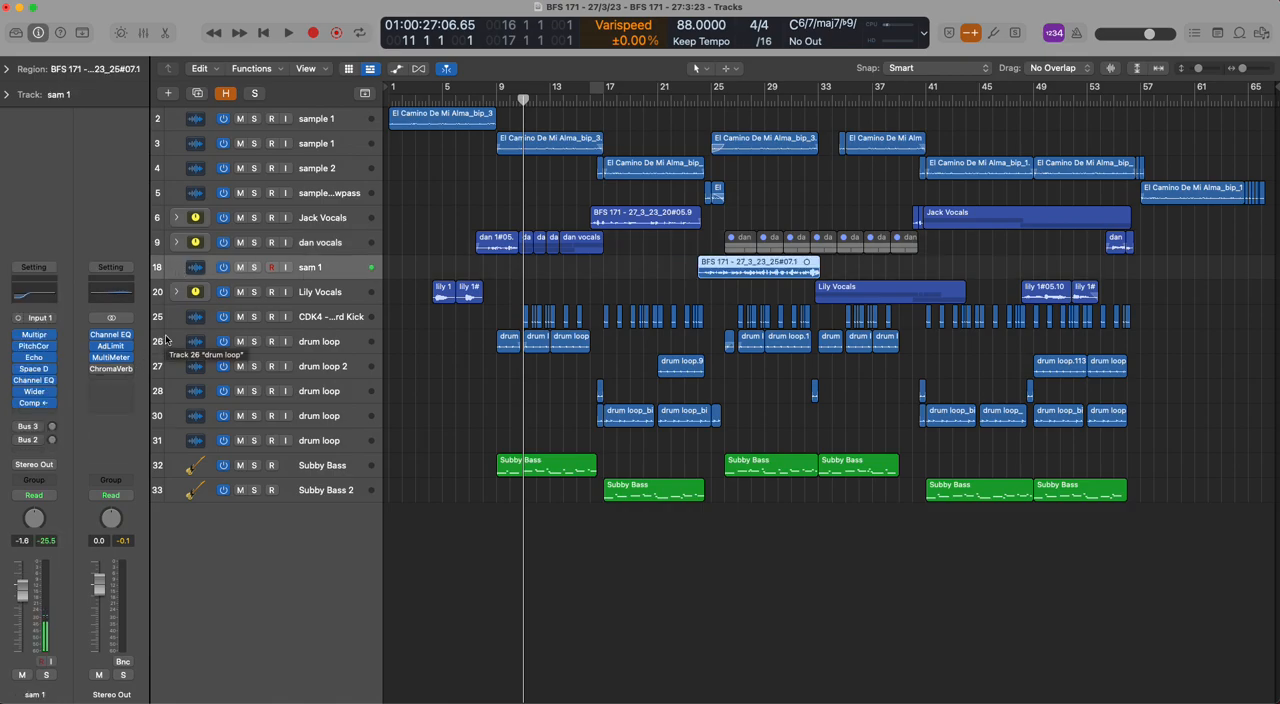
Expand the vocal stack on track 6 and open the Space Designer reverb on track 7's chorus vocal
click(344, 233)
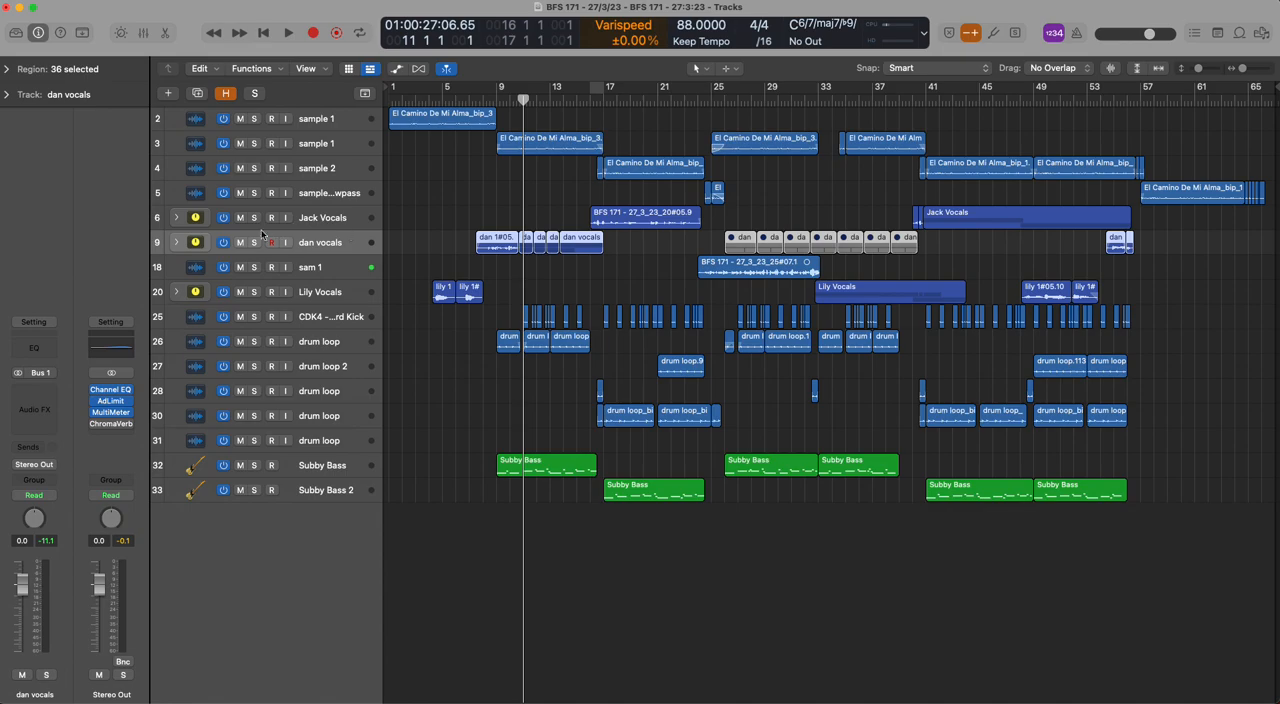
click(336, 216)
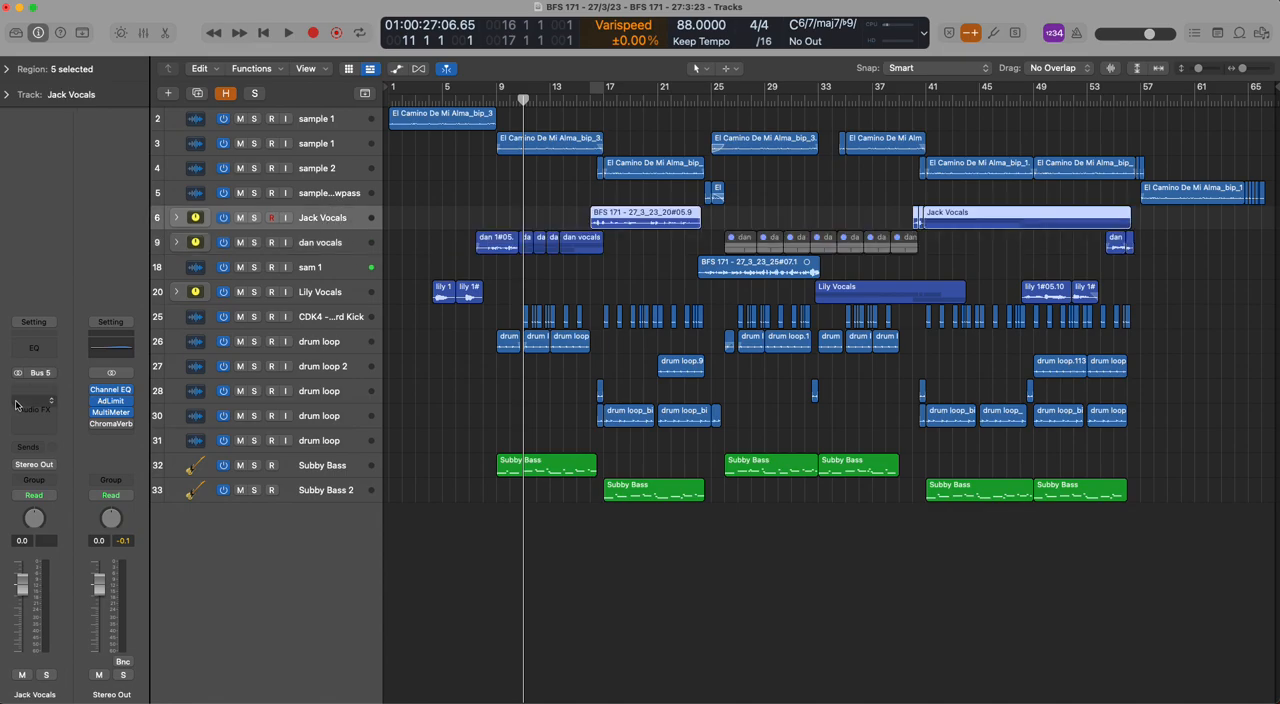
click(178, 219)
click(181, 252)
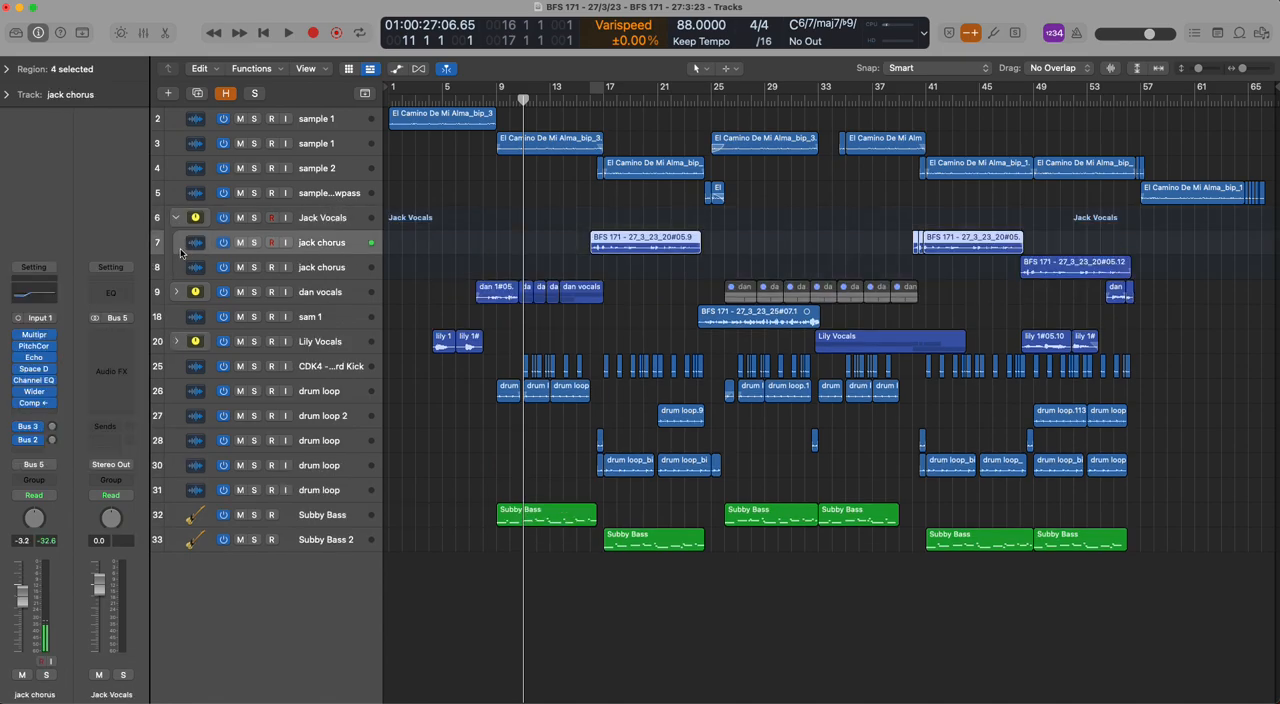
click(34, 368)
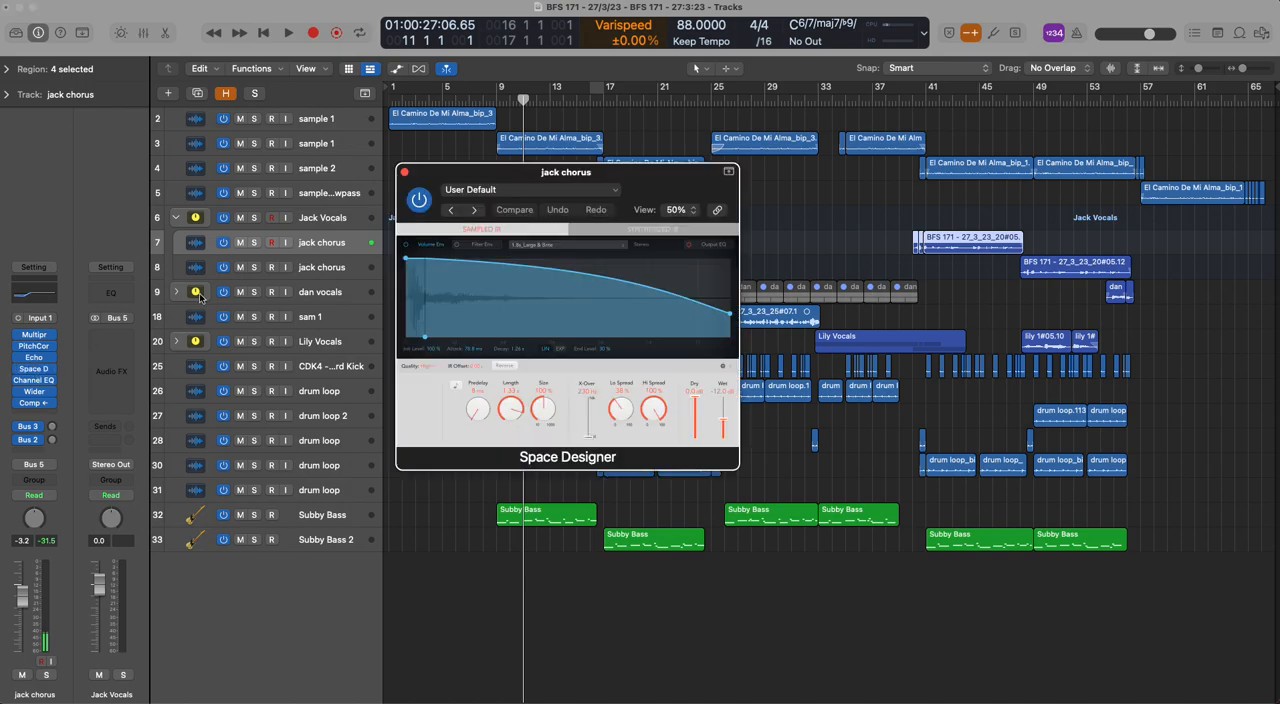
Expand the stack on track 9 and compare track 11's Space Designer side by side with track 7's
click(176, 292)
click(192, 318)
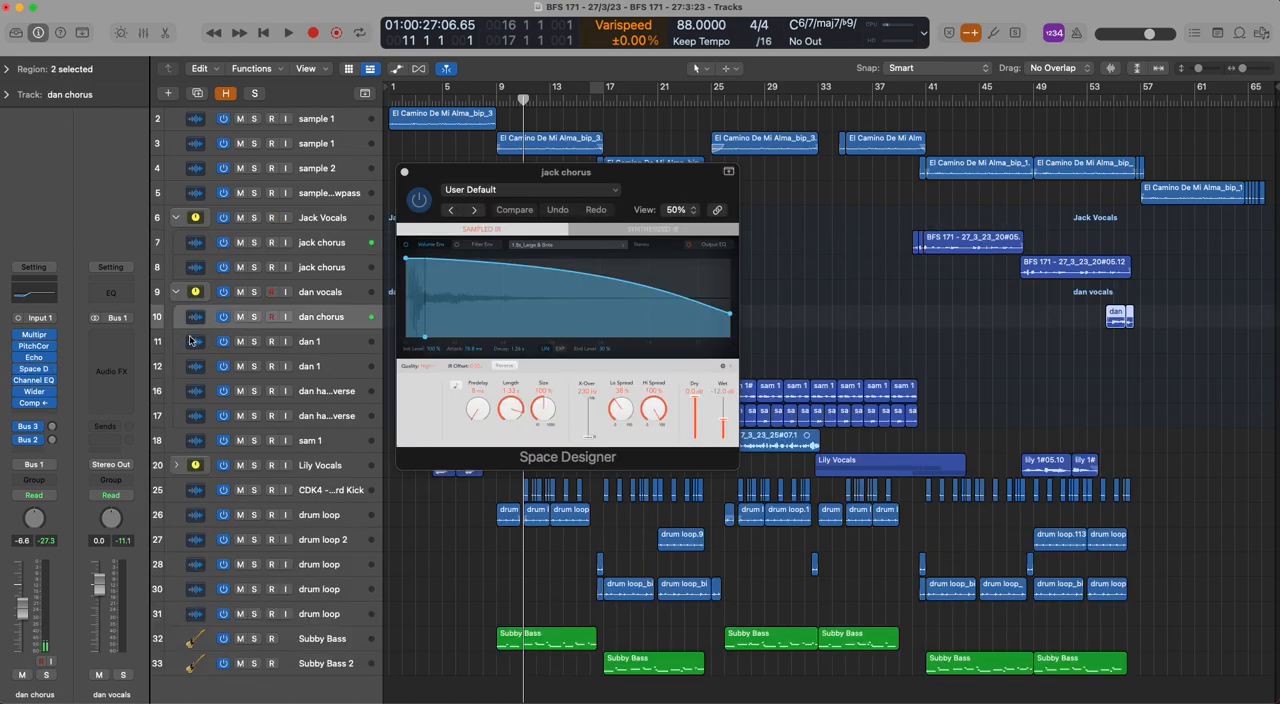
click(192, 343)
click(192, 368)
click(196, 345)
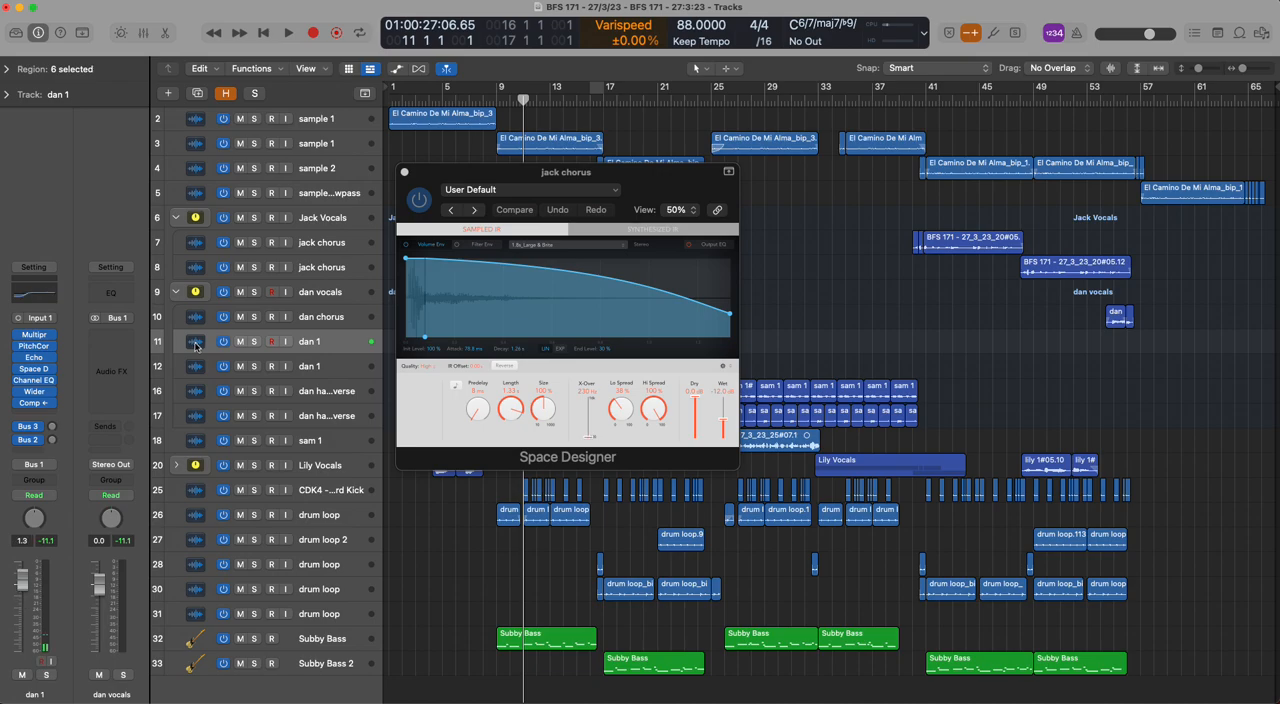
click(36, 380)
drag(667, 193, 487, 249)
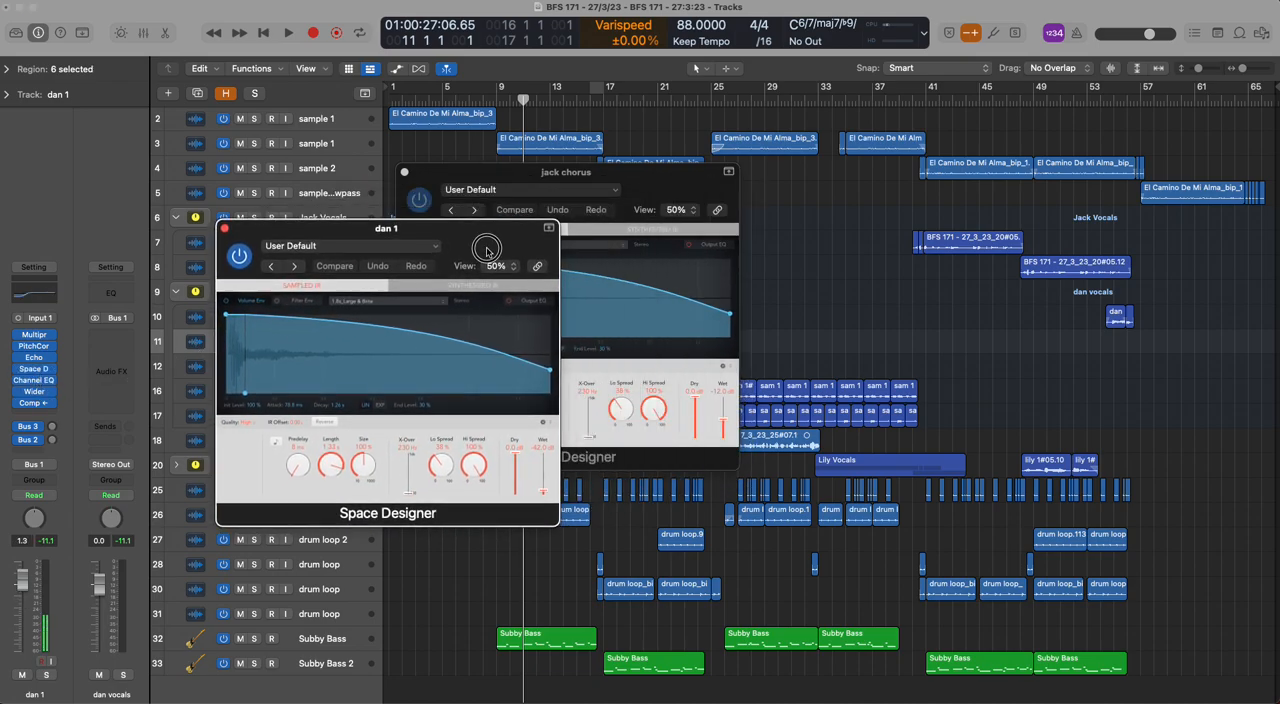
Close both Space Designer windows and collapse the vocal stacks on tracks 6 and 9
click(224, 228)
click(404, 172)
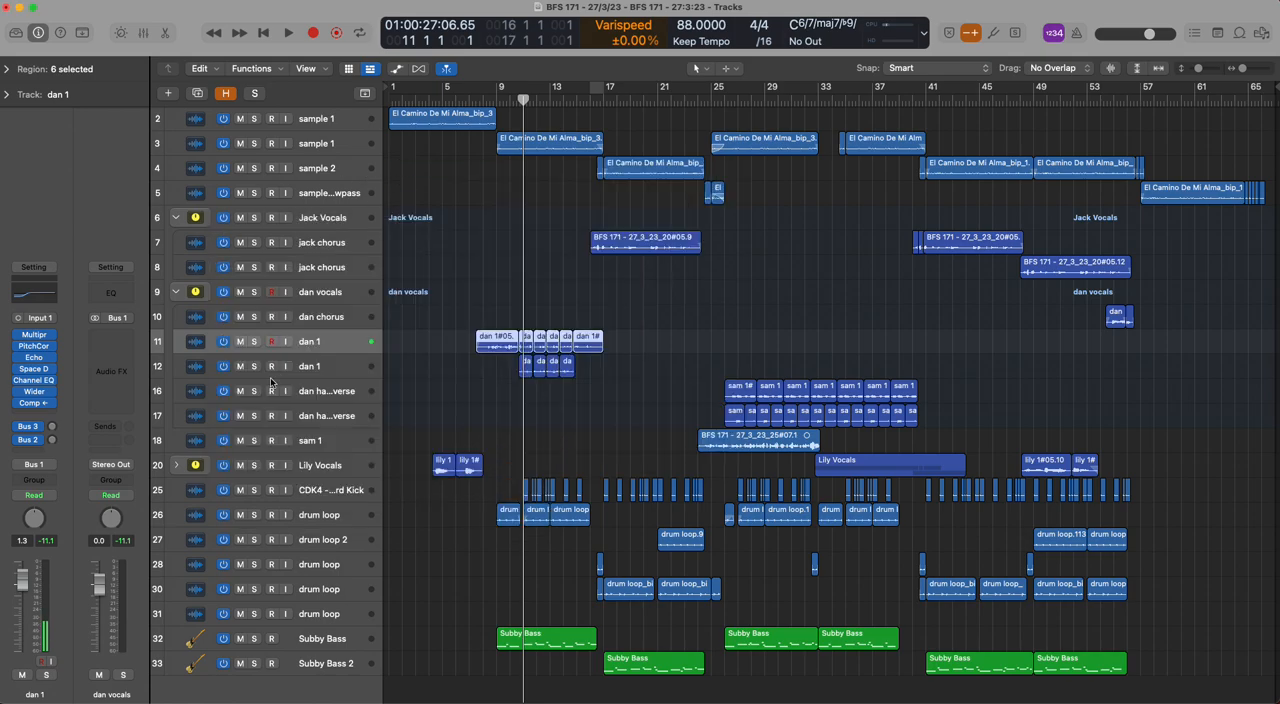
click(176, 291)
click(176, 217)
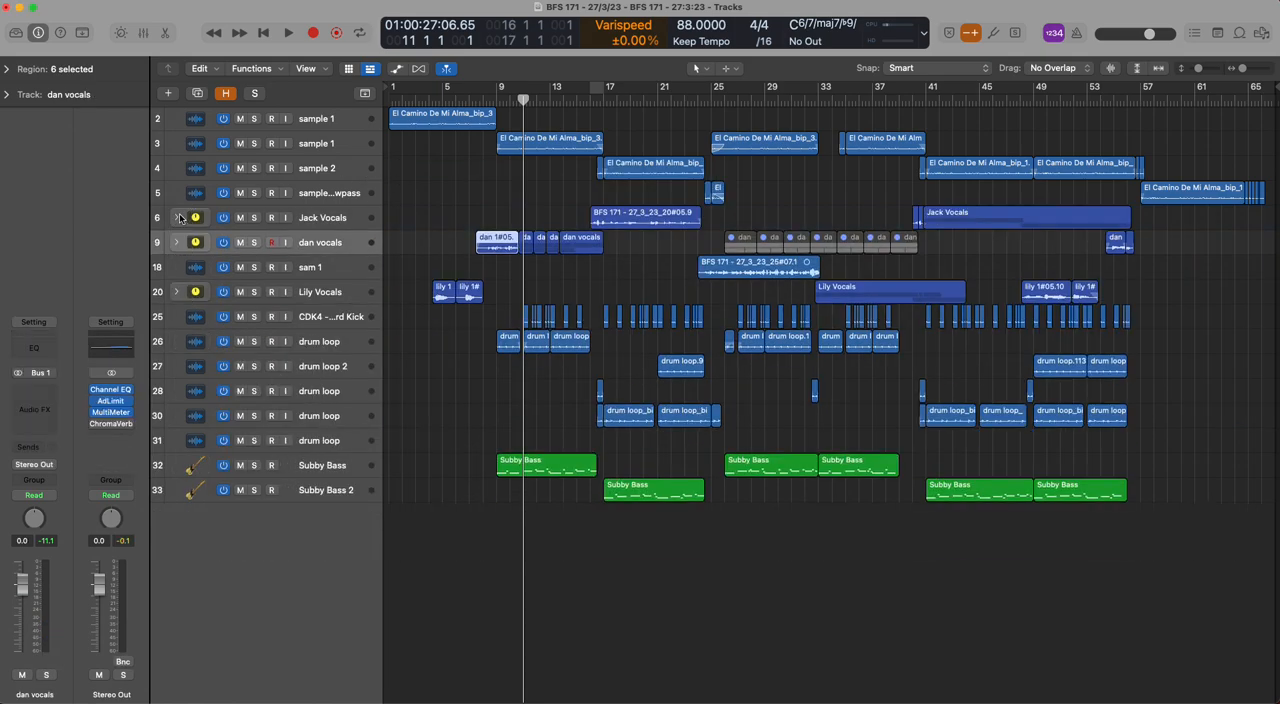
Expand the vocal stack on track 20 and compare the plug-in chains on tracks 21 to 24
click(176, 291)
click(205, 318)
mouse_move(38, 348)
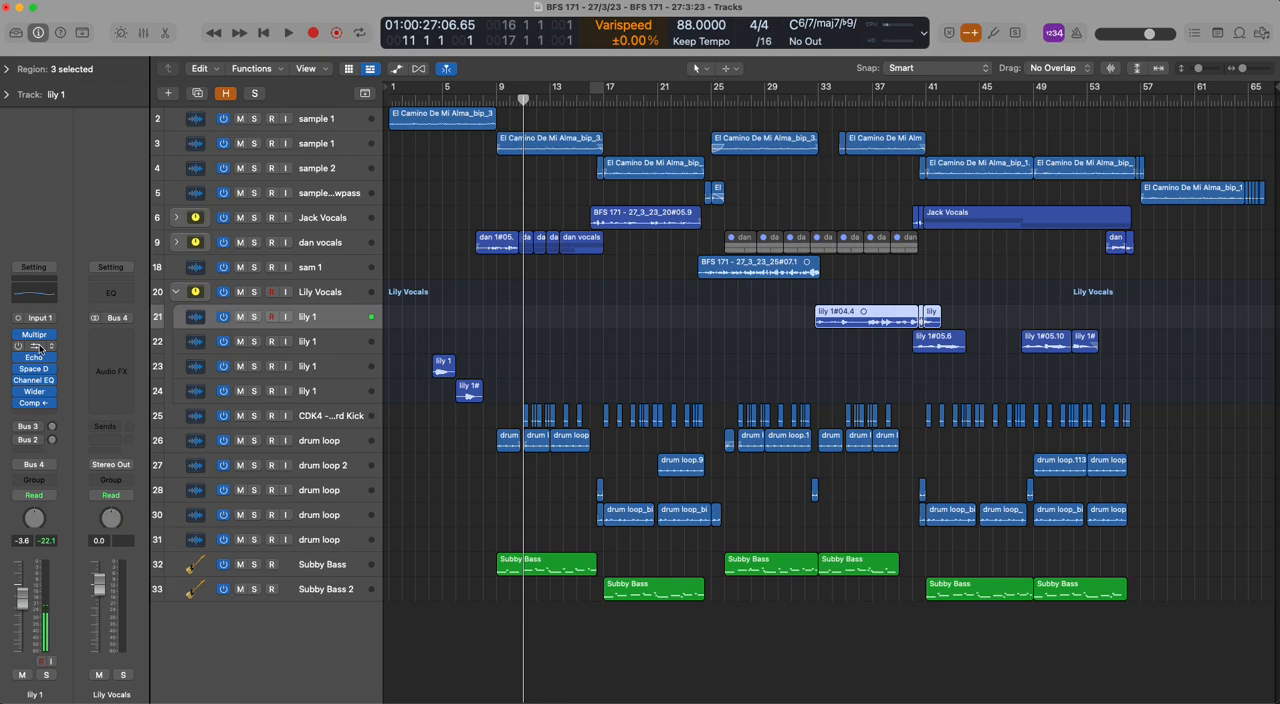
key(Down)
key(Down)
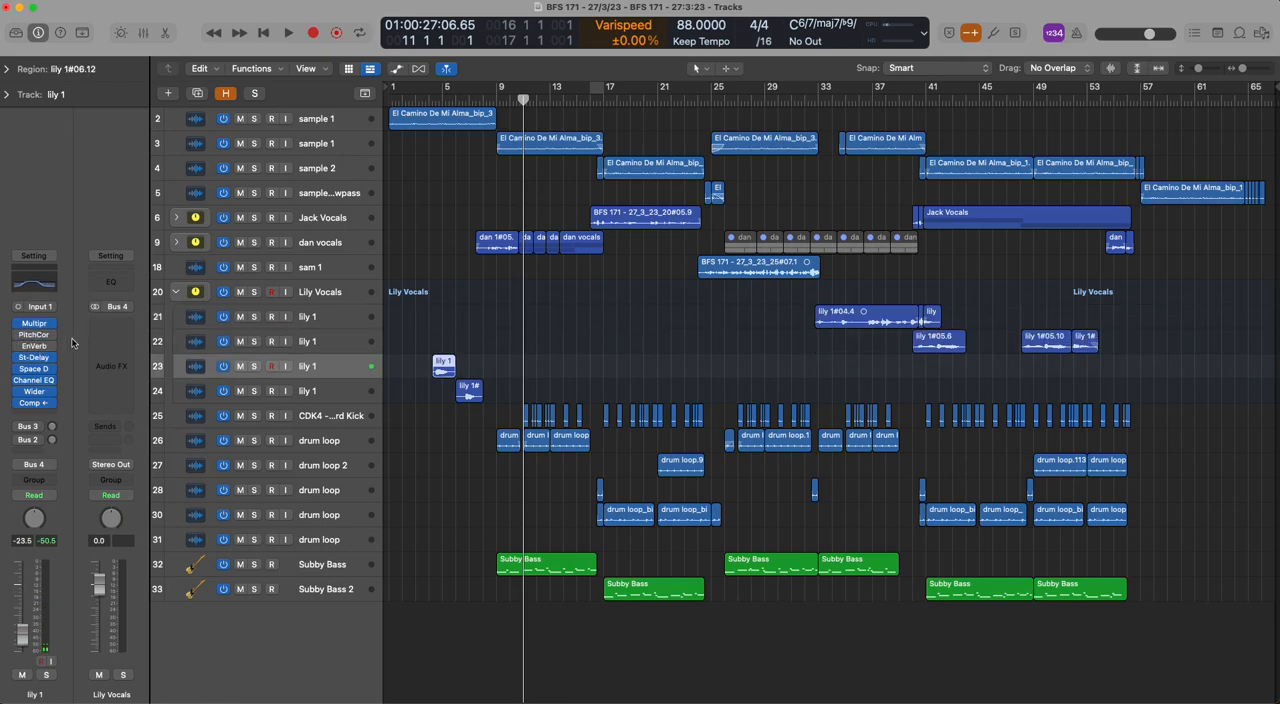
key(Down)
key(Up)
Play only track 23's vocal from beat 2 of bar 4 and stop the playback
click(433, 100)
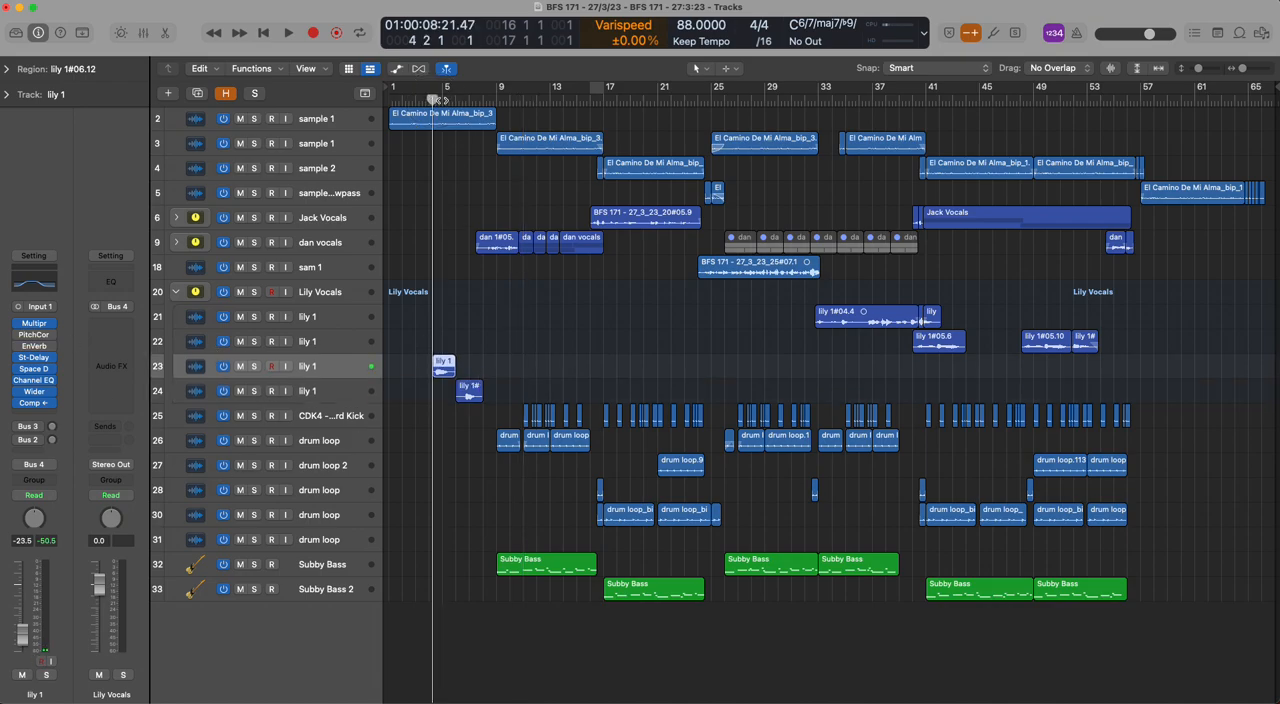
click(254, 366)
key(space)
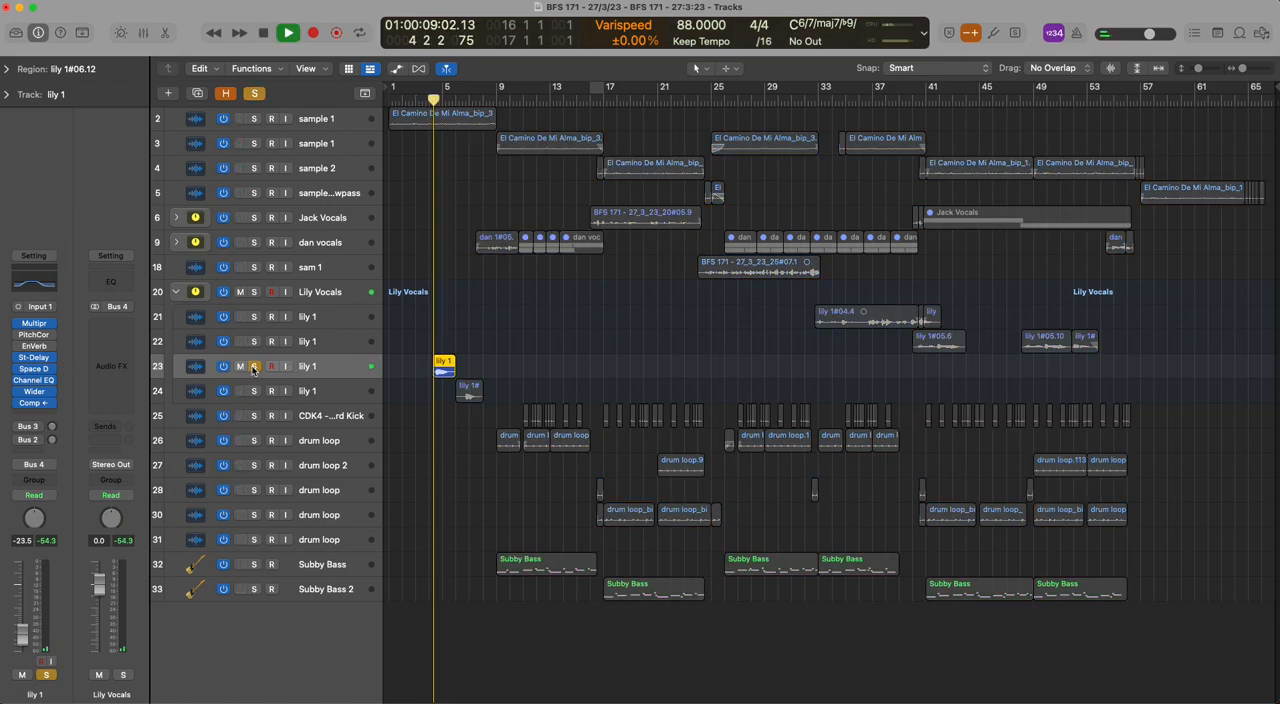
key(space)
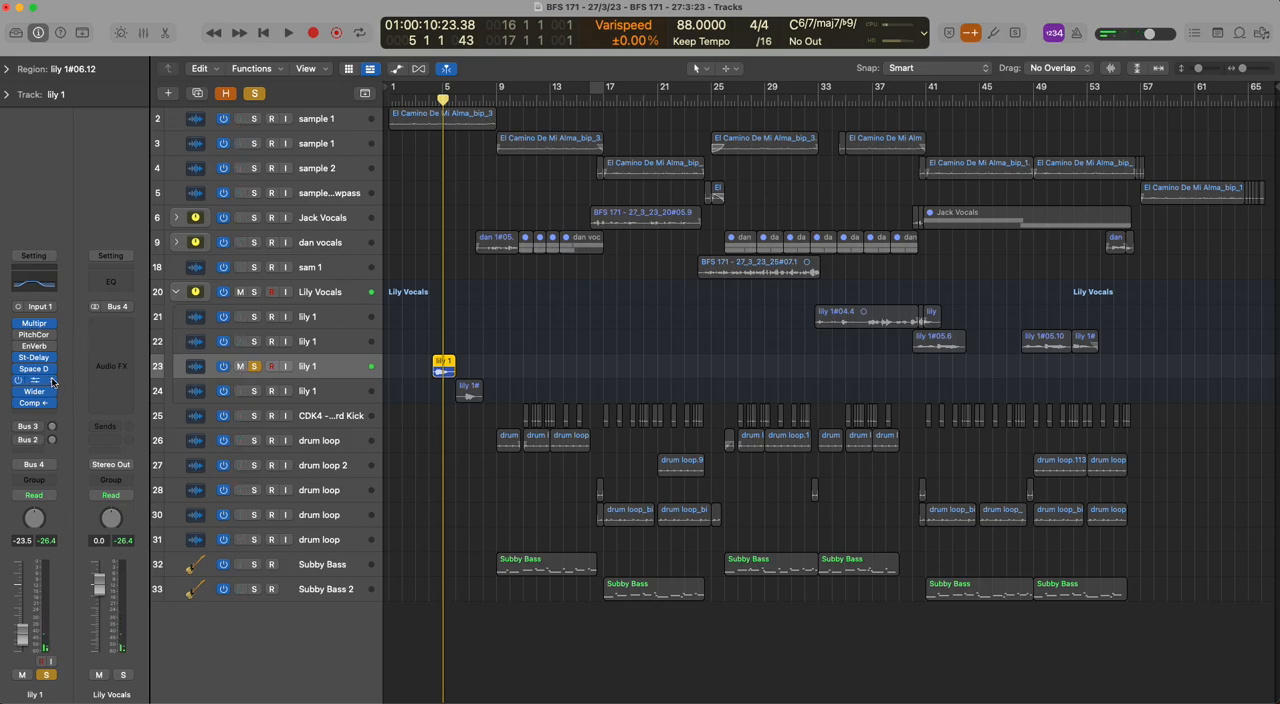
Move the solo from track 23 to track 24, play its vocal from bar 6, and clear the solo
click(254, 391)
click(254, 366)
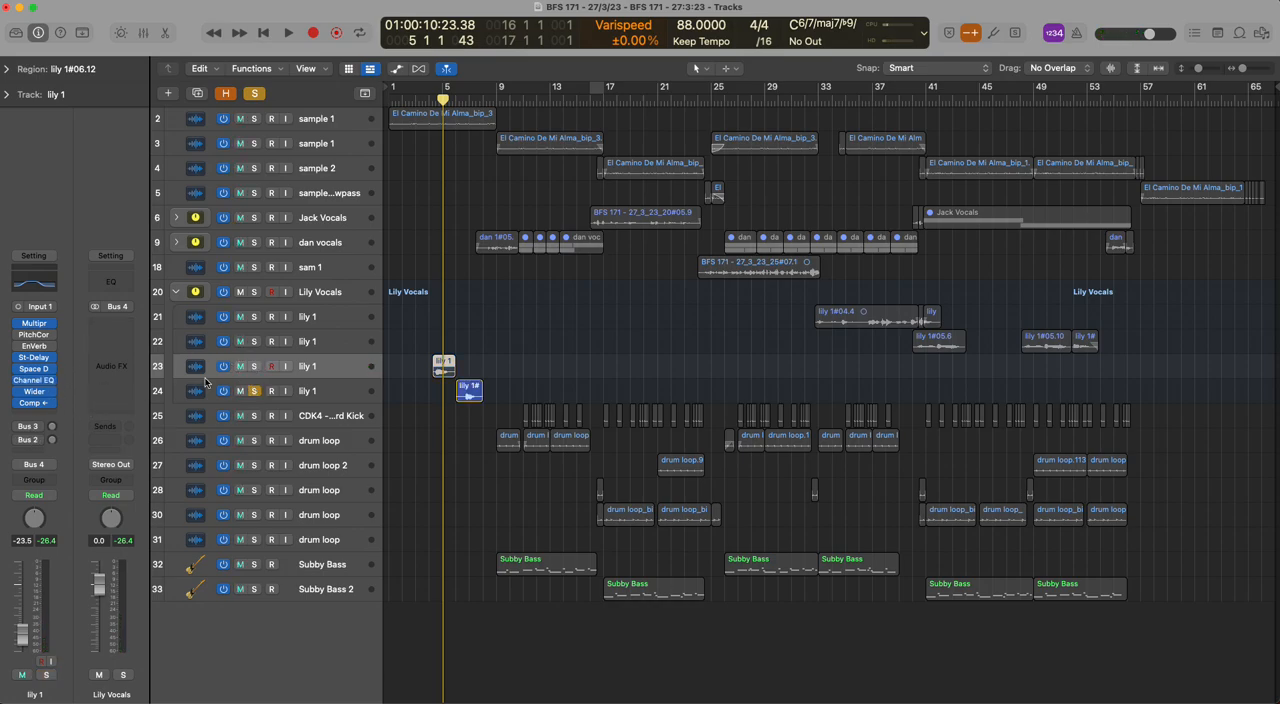
click(182, 392)
click(456, 100)
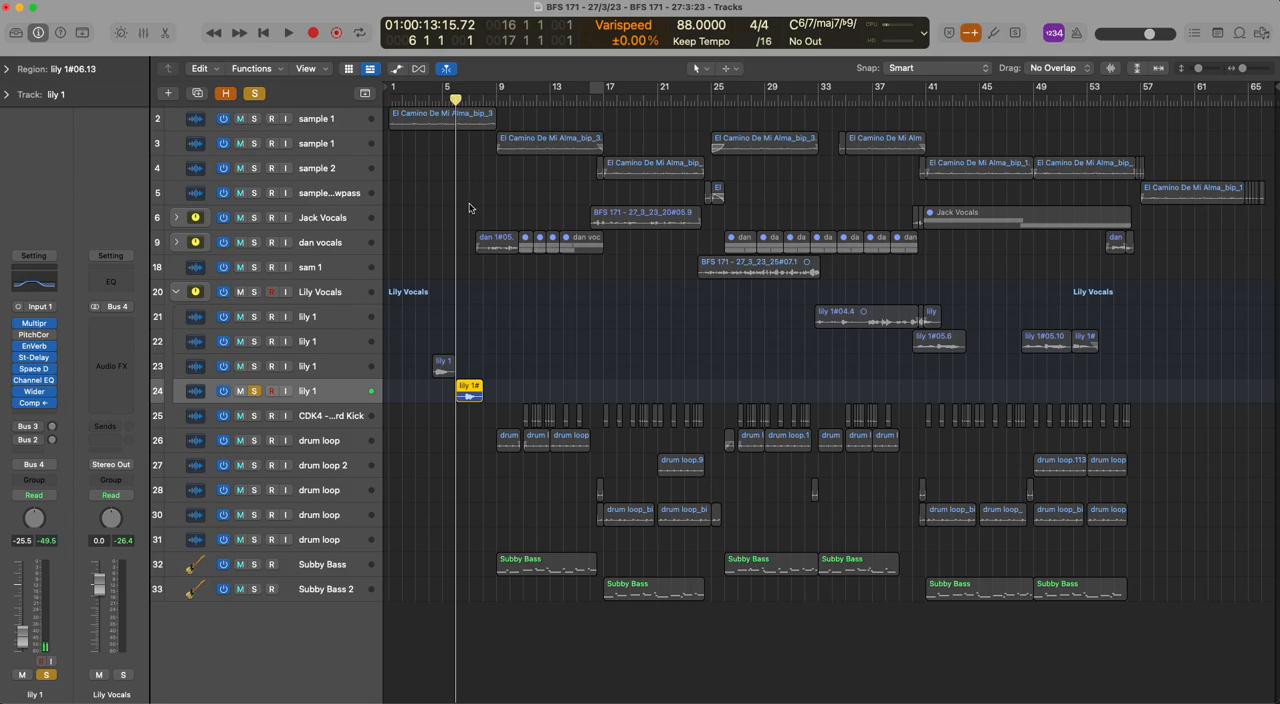
key(space)
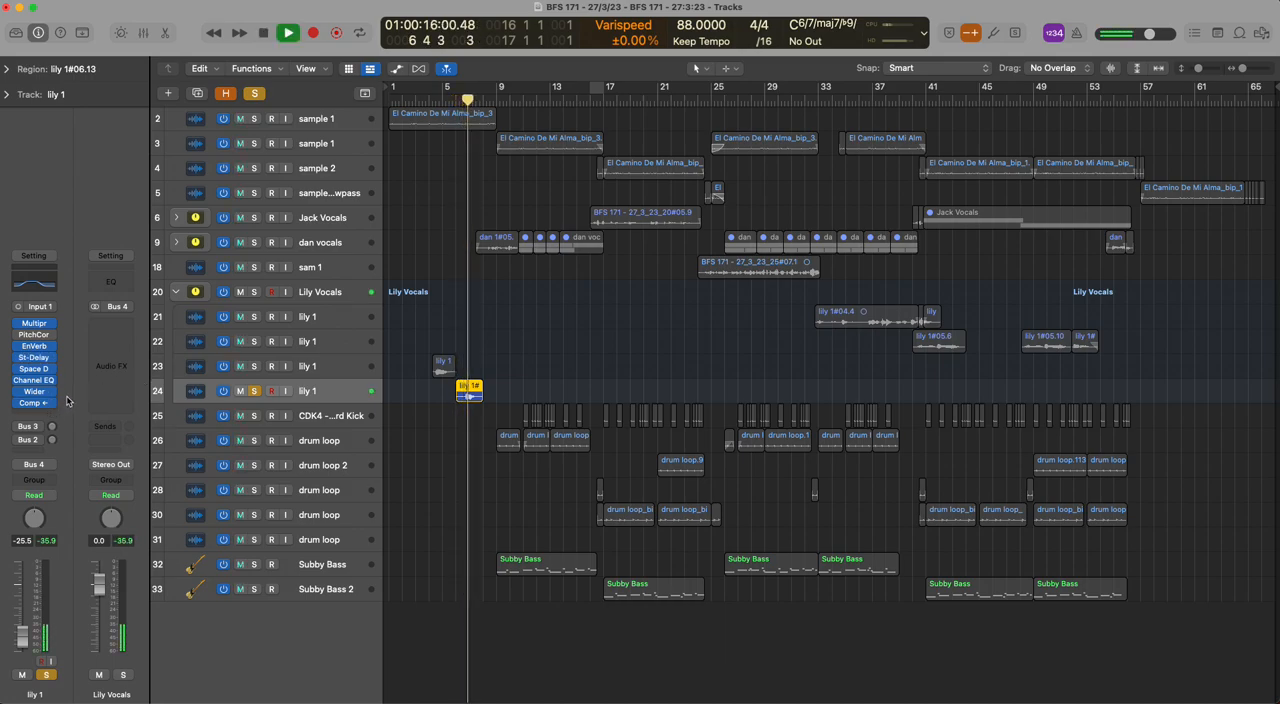
key(s)
key(space)
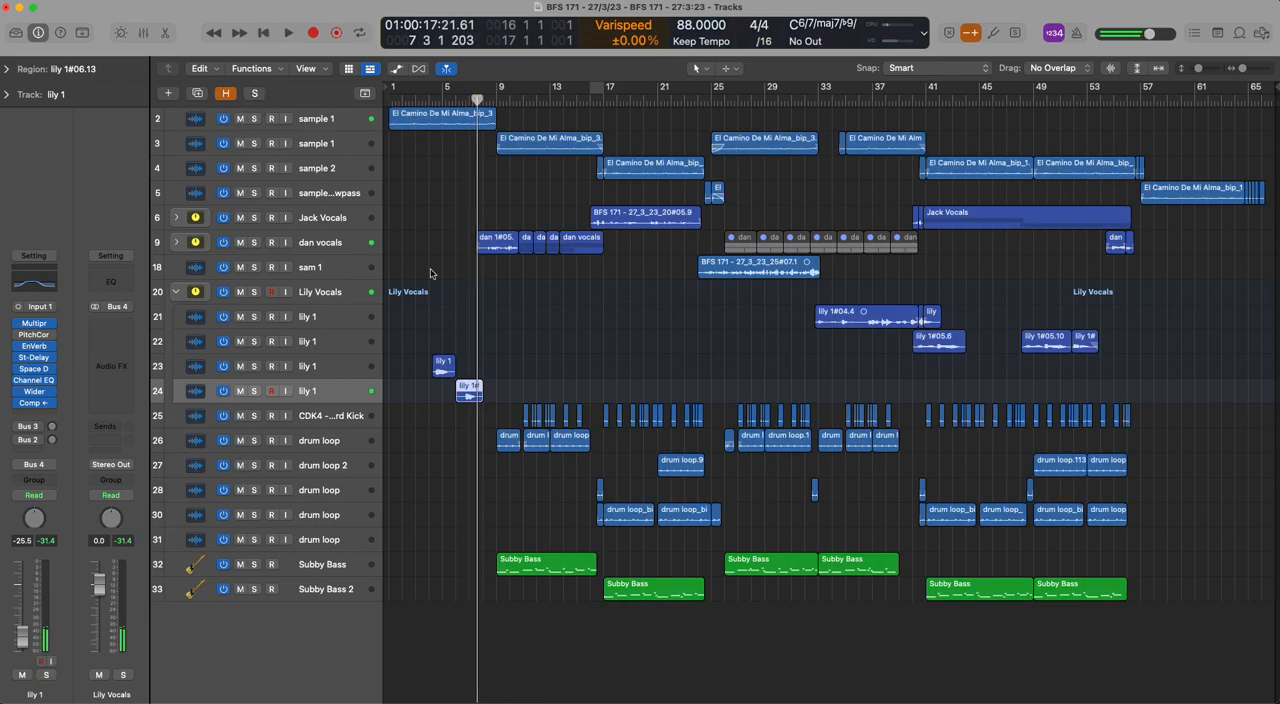
Select the Hard Kick track, collapse the vocal stack on track 20, and show the automation for the tracks
click(301, 420)
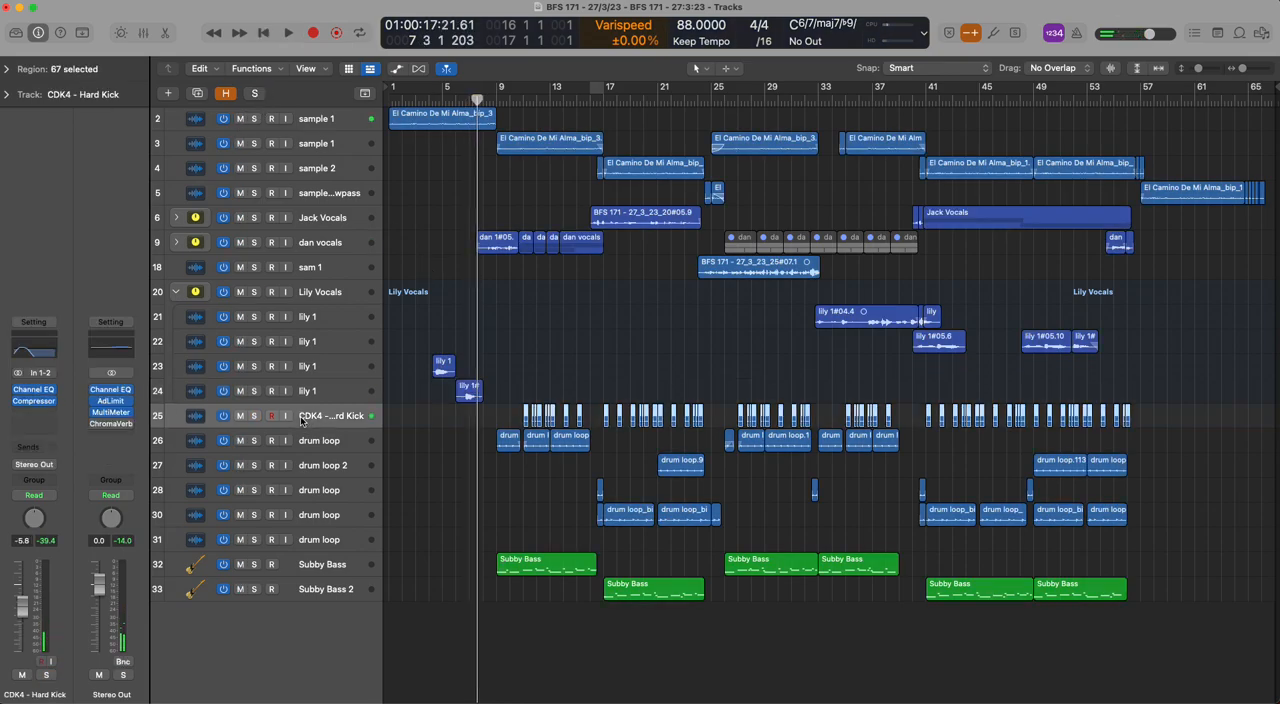
click(176, 292)
key(a)
scroll(469, 385, up, 5)
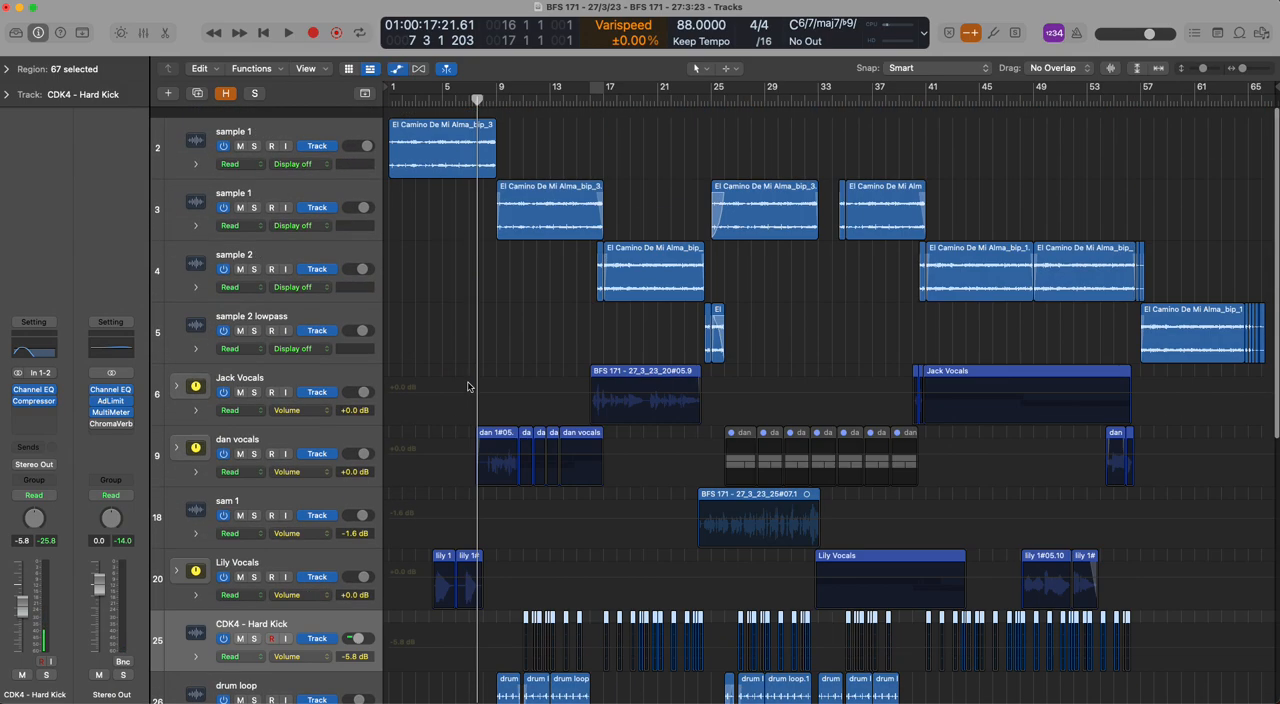
Hide the automation for the tracks and clear the region selection
scroll(469, 385, down, 5)
key(a)
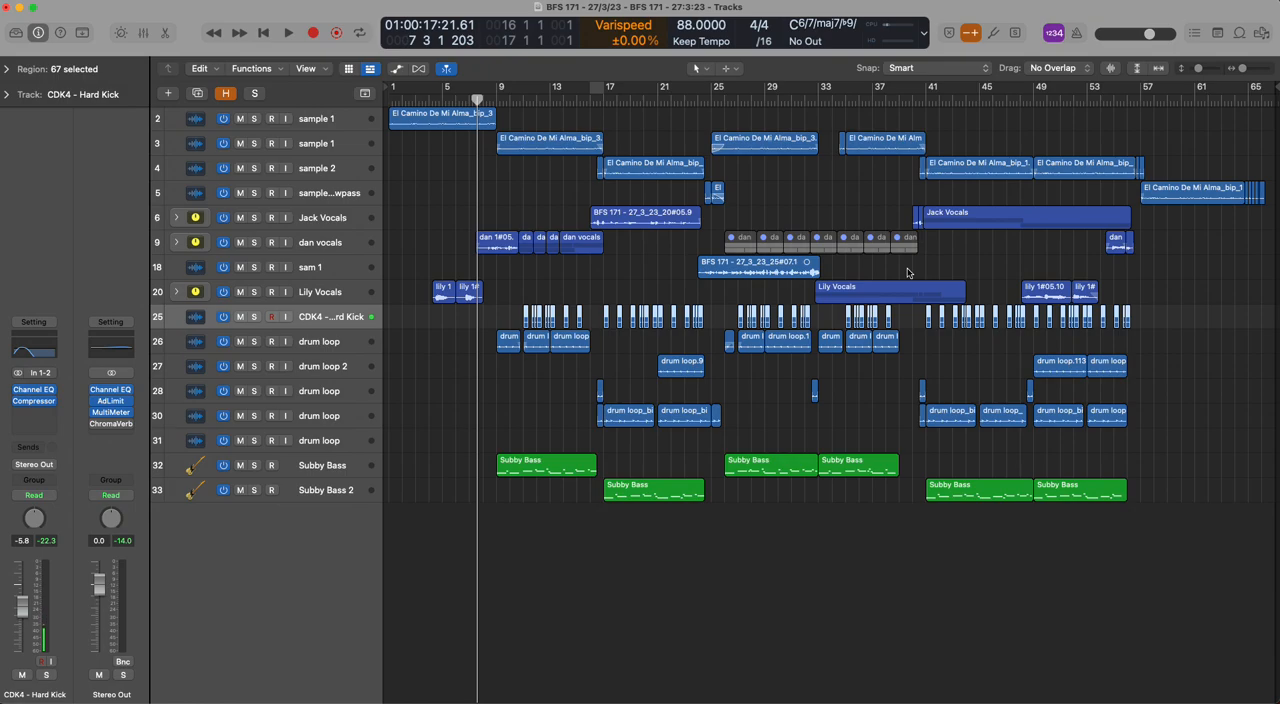
click(863, 270)
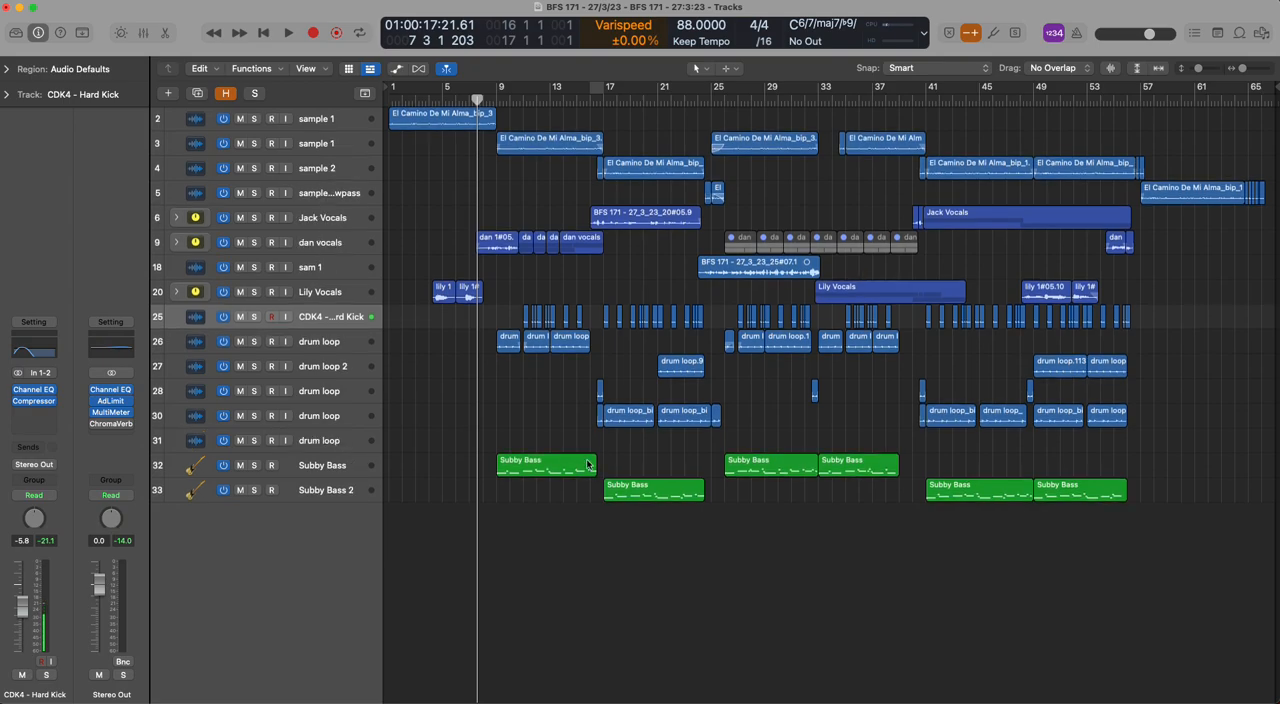
Delete the empty drum loop track 31
click(353, 452)
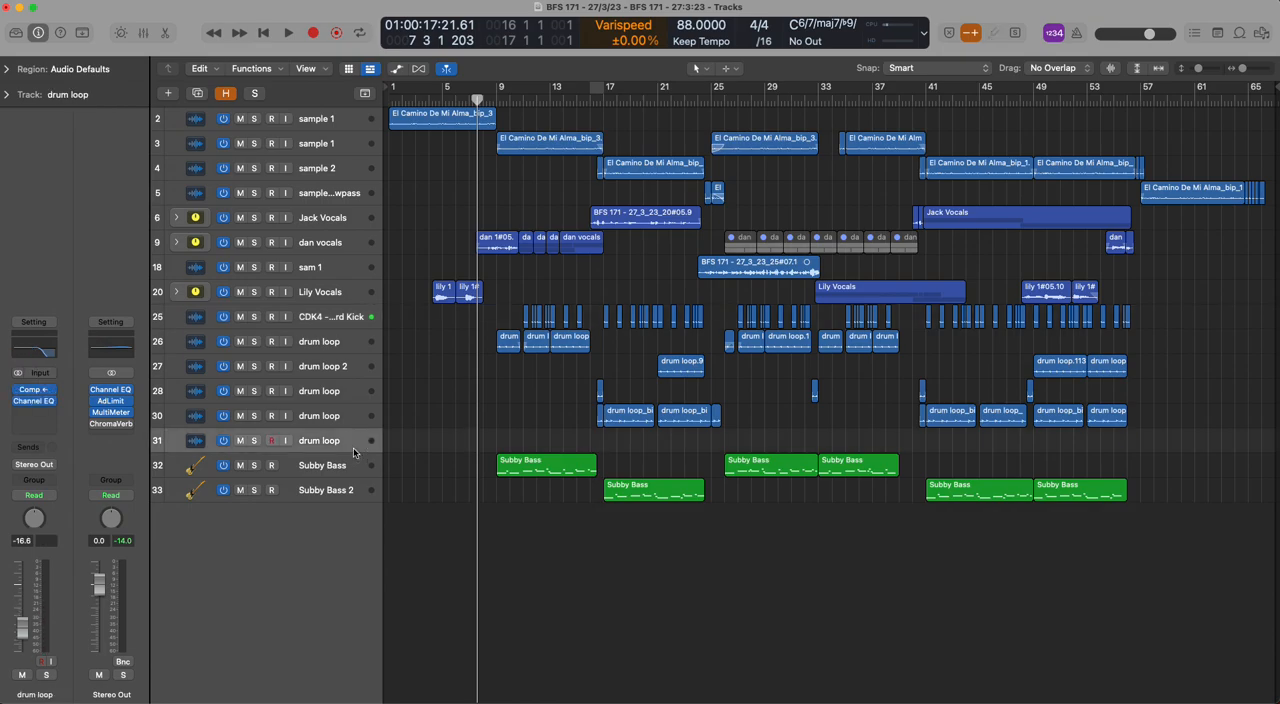
key(super+BackSpace)
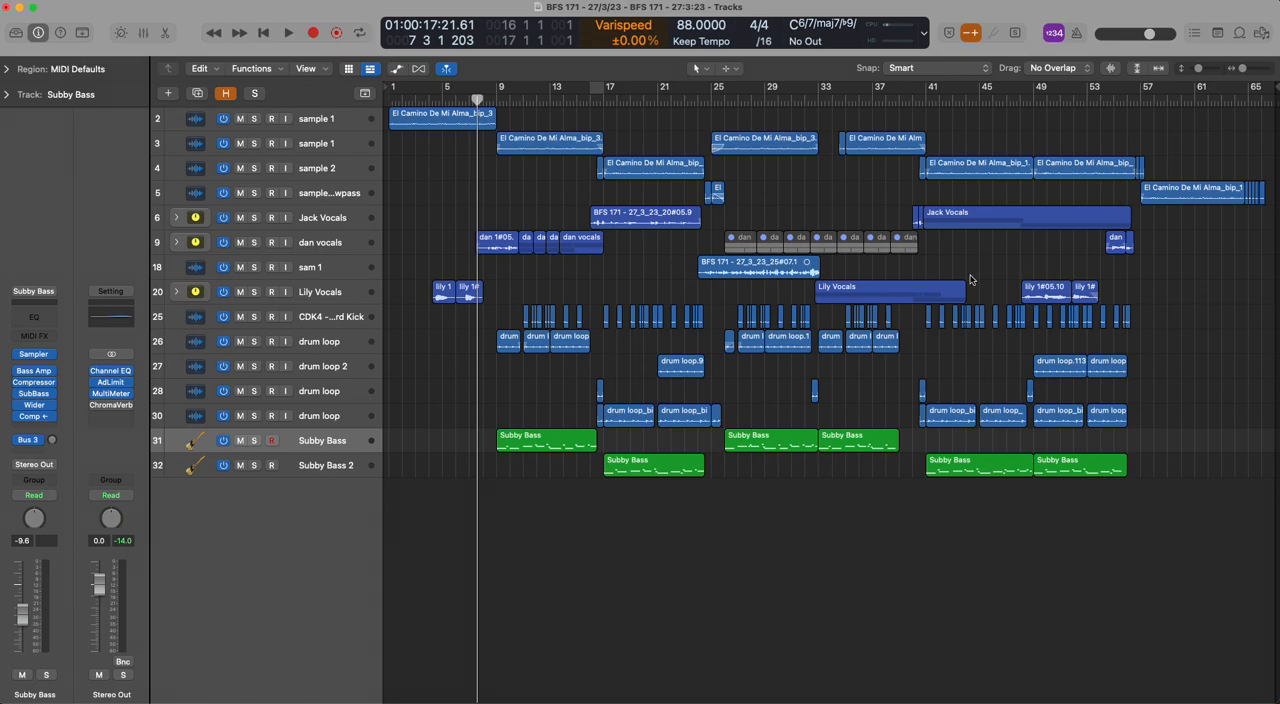
Mark bars 39 to 42 with the cycle area, extend it to bar 43, and turn cycling off
drag(902, 88, 940, 88)
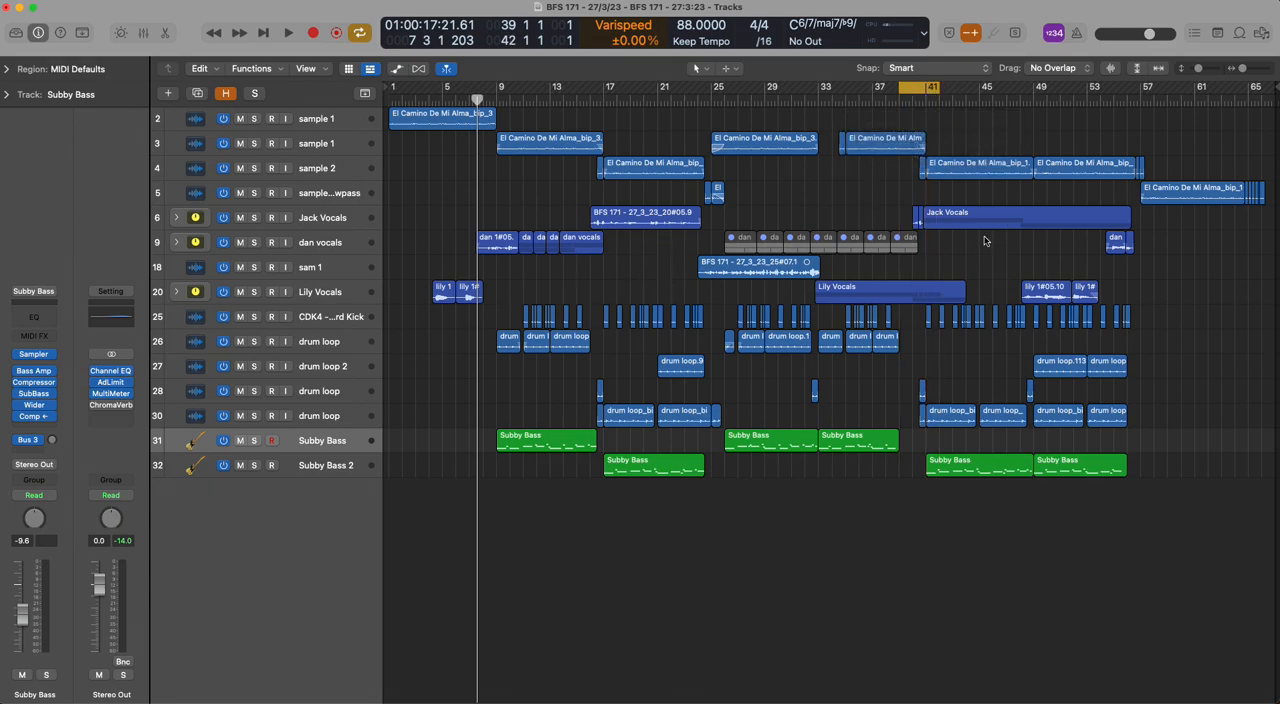
key(c)
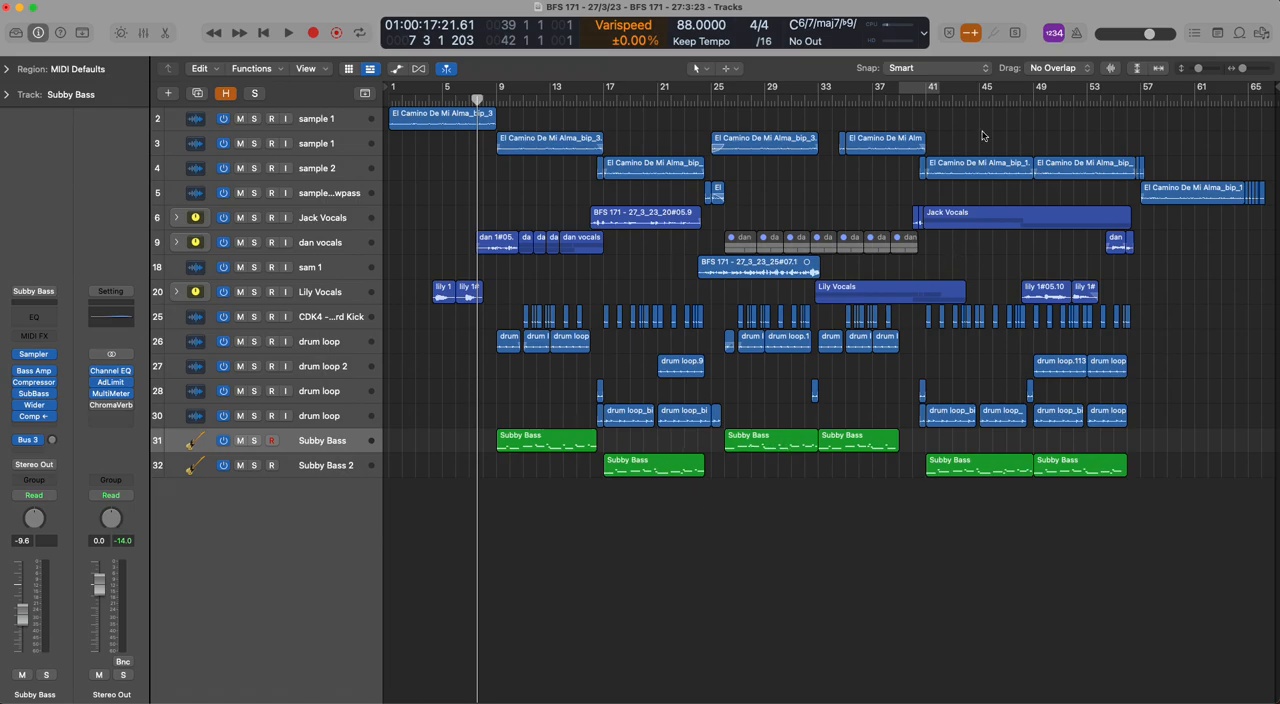
drag(902, 89, 952, 88)
click(926, 88)
Highlight the early vocal regions on track 9 and the first vocal region on track 6, clearing the selection after each
click(786, 274)
drag(633, 273, 498, 243)
click(575, 281)
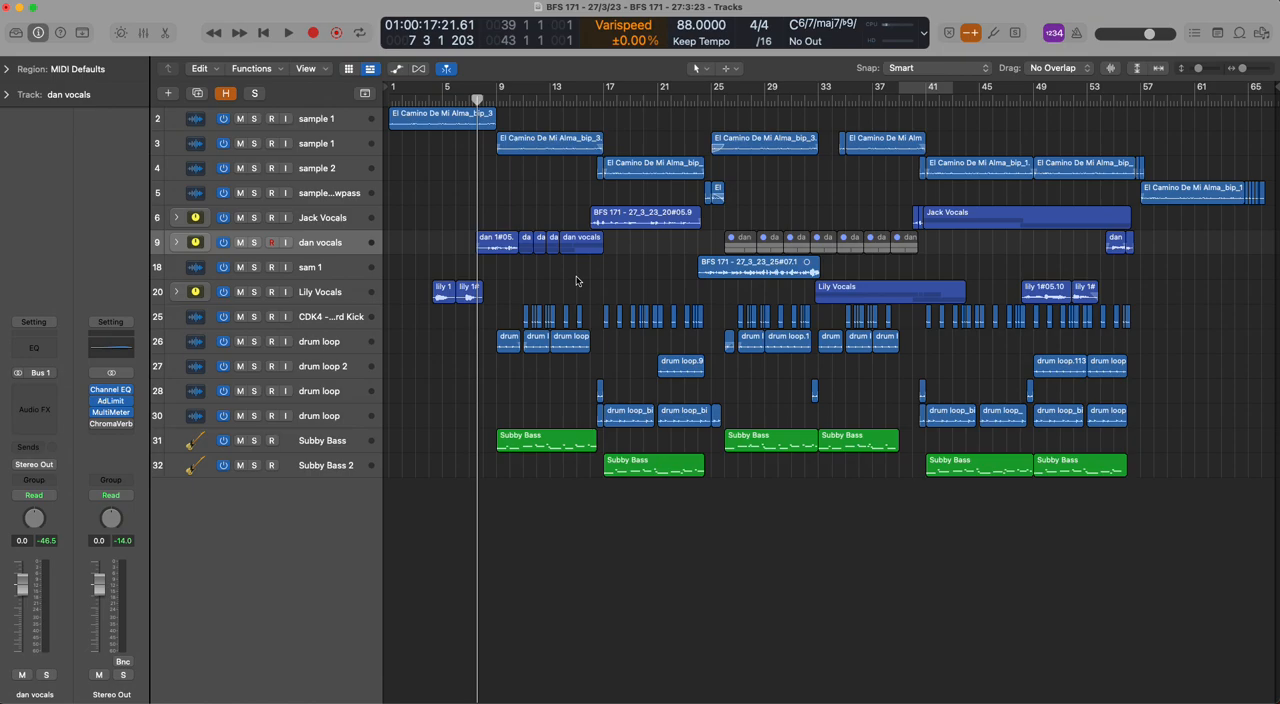
click(636, 224)
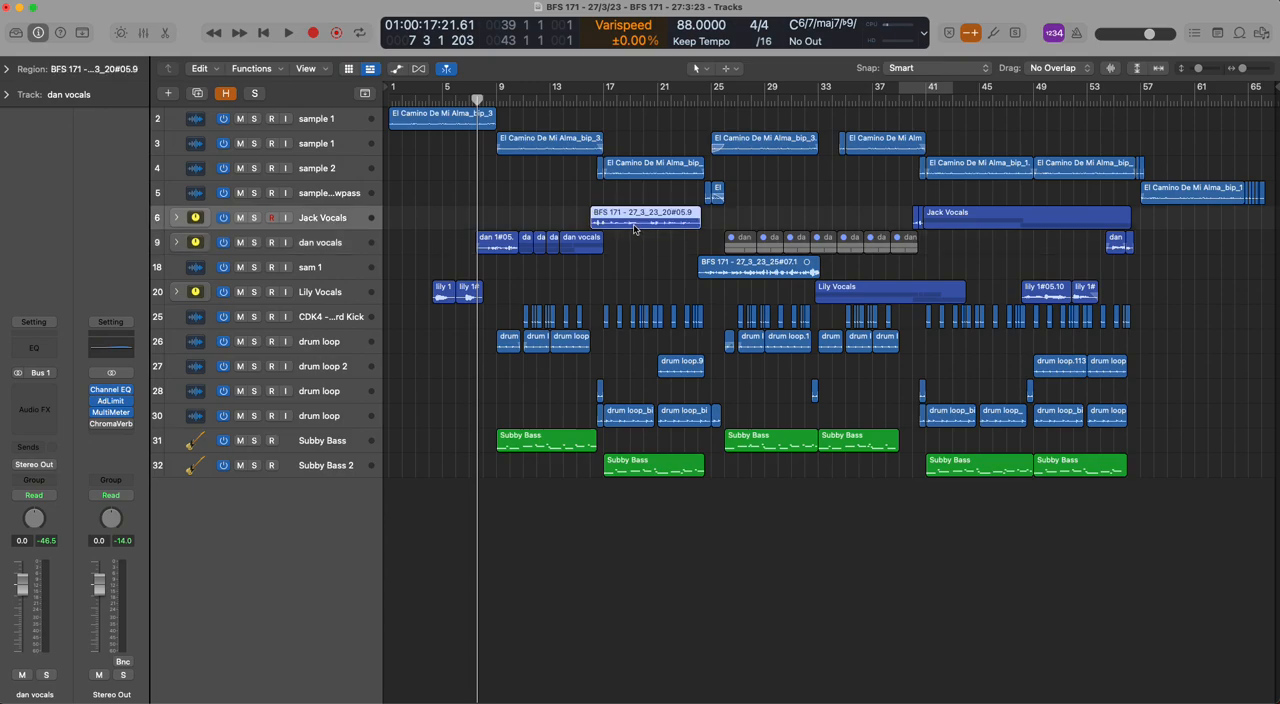
click(631, 252)
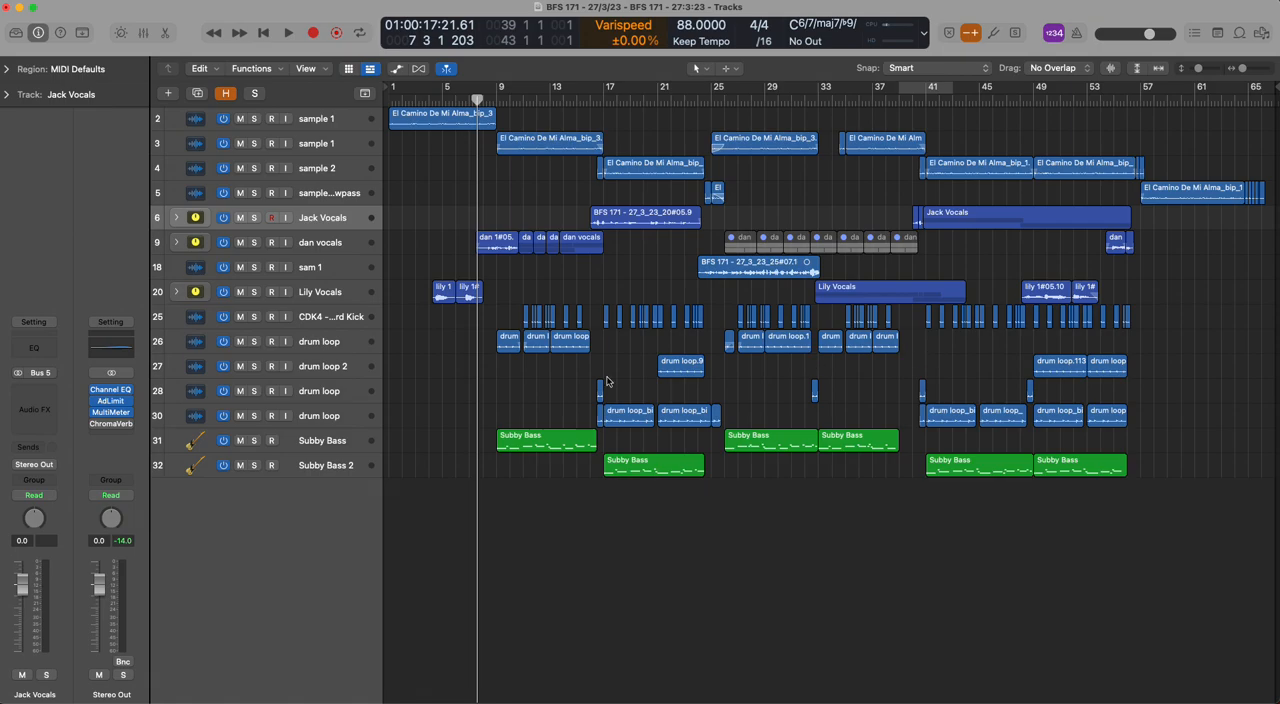
Select the drum loop on track 26 to view its plug-in chain, and briefly show and hide the Mixer
click(362, 343)
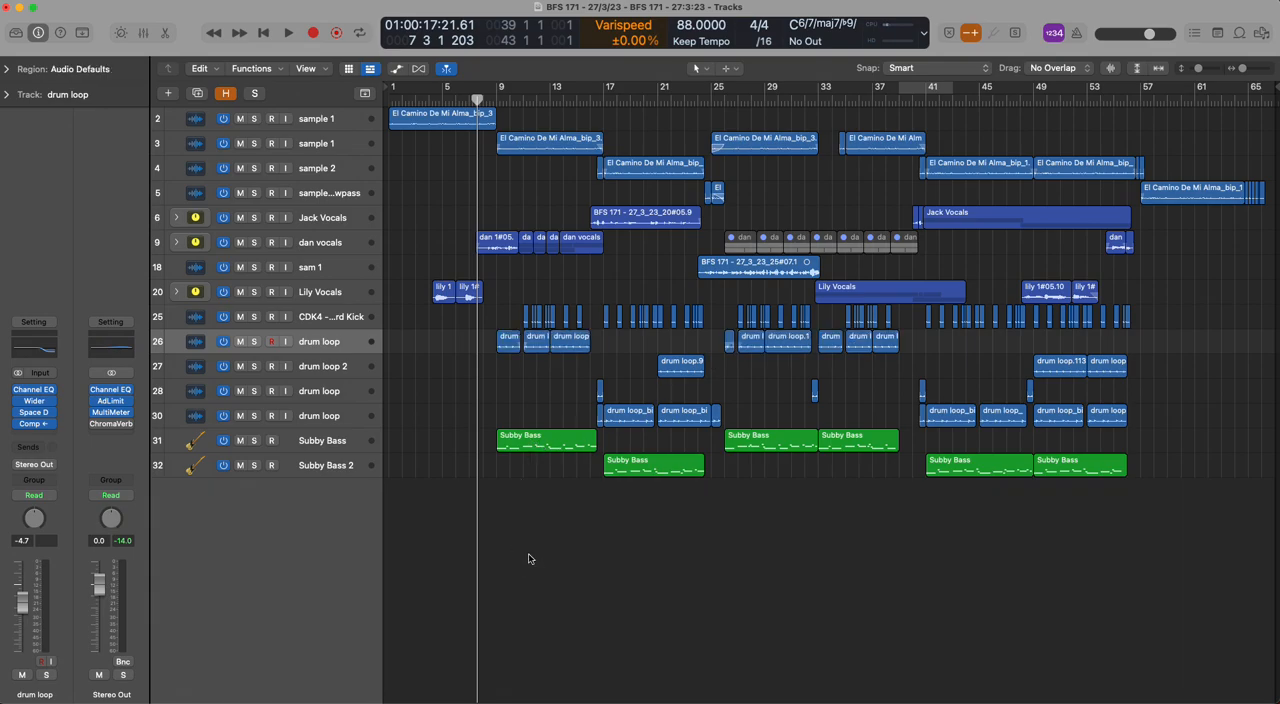
key(x)
key(x)
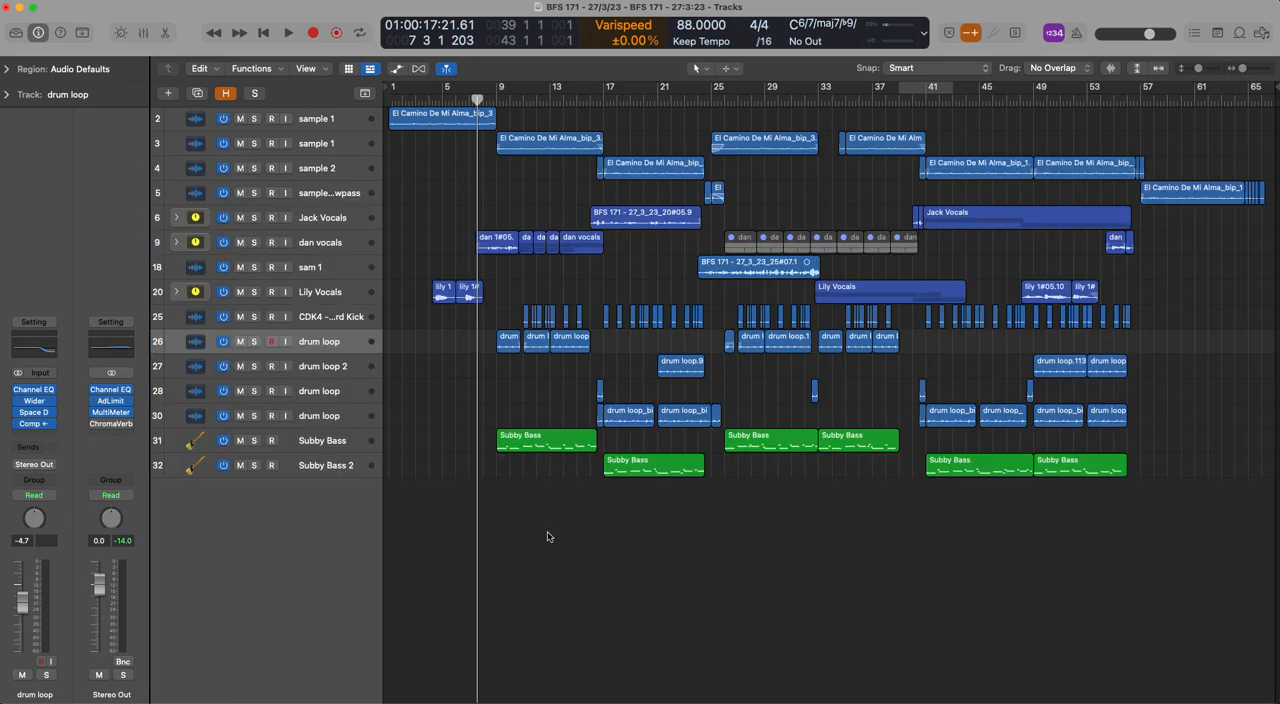